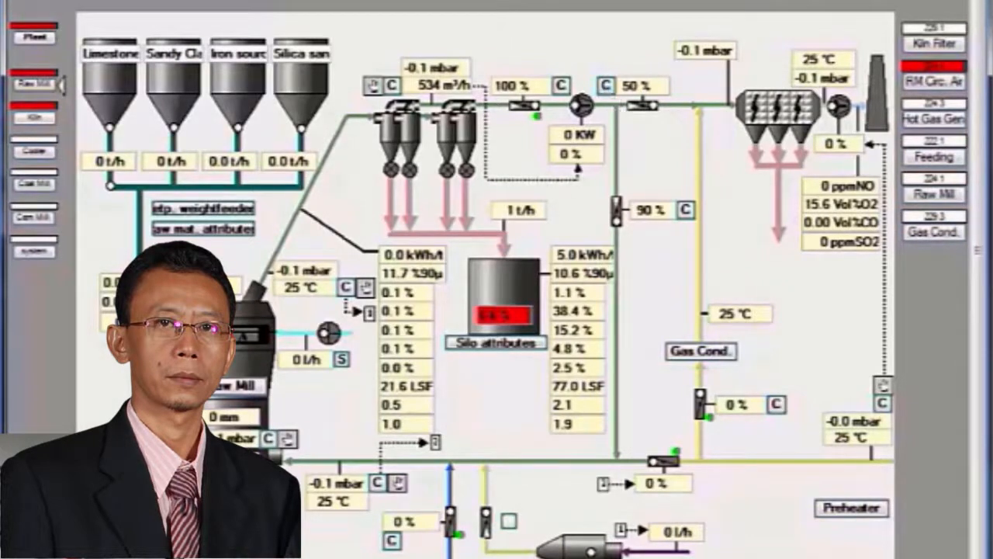
Set the setpoint of damper positioner G229.05, in the duct to the kiln filter, to 0 %
click(606, 87)
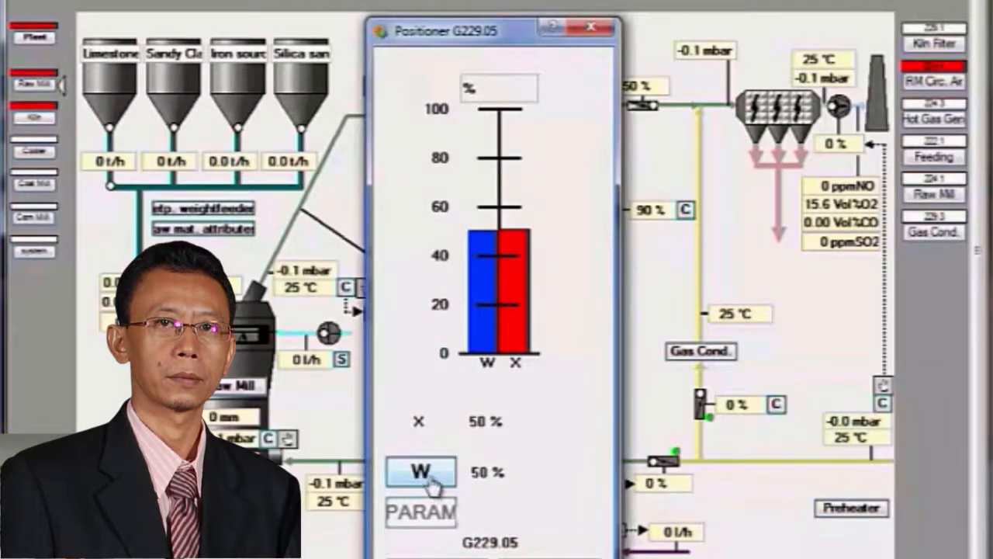
click(425, 475)
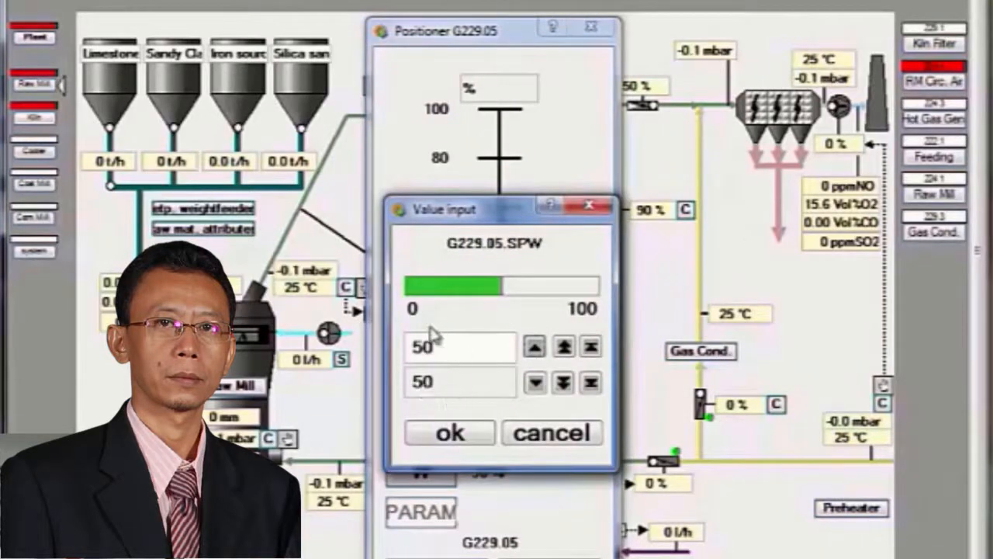
click(594, 384)
click(453, 434)
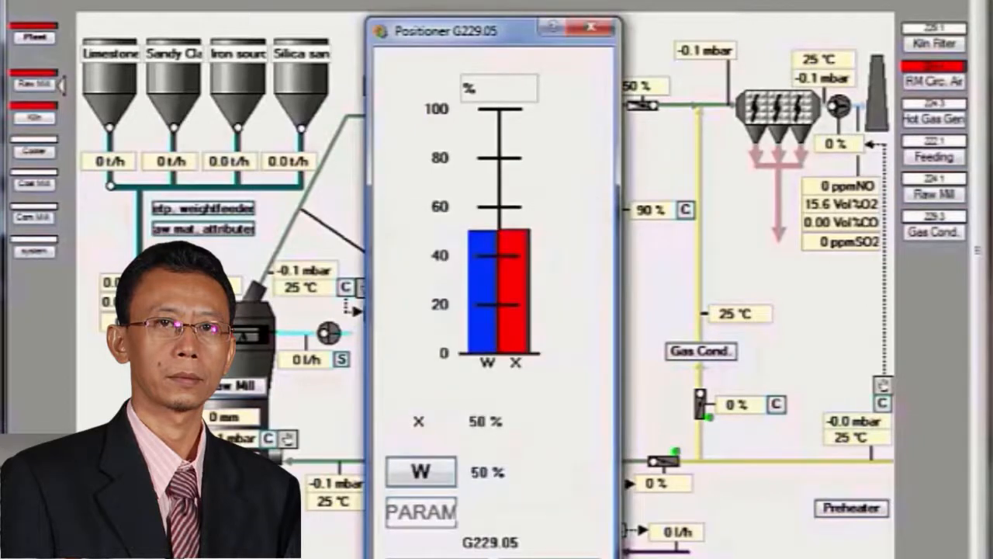
click(529, 556)
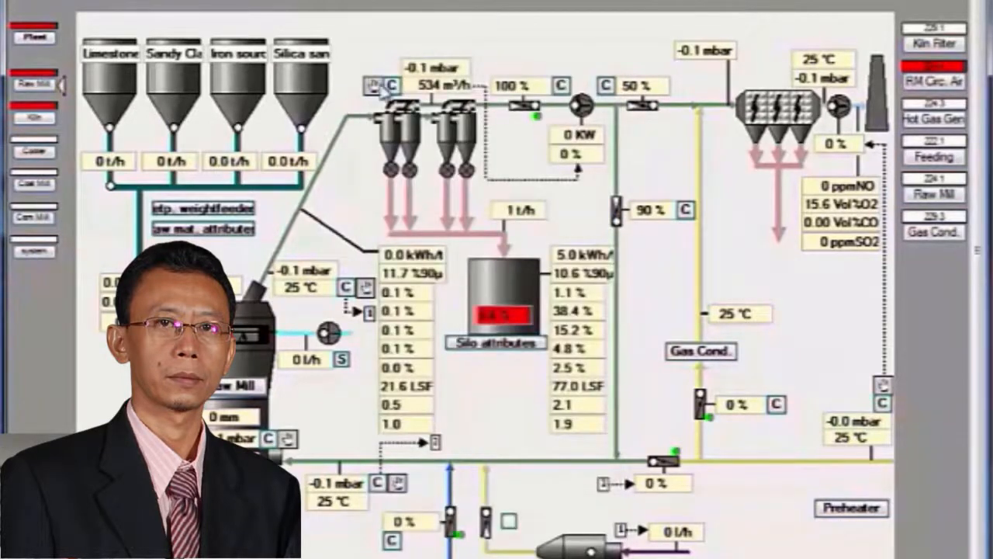
Open the controller for the gas flow through the cyclones
click(379, 89)
click(415, 443)
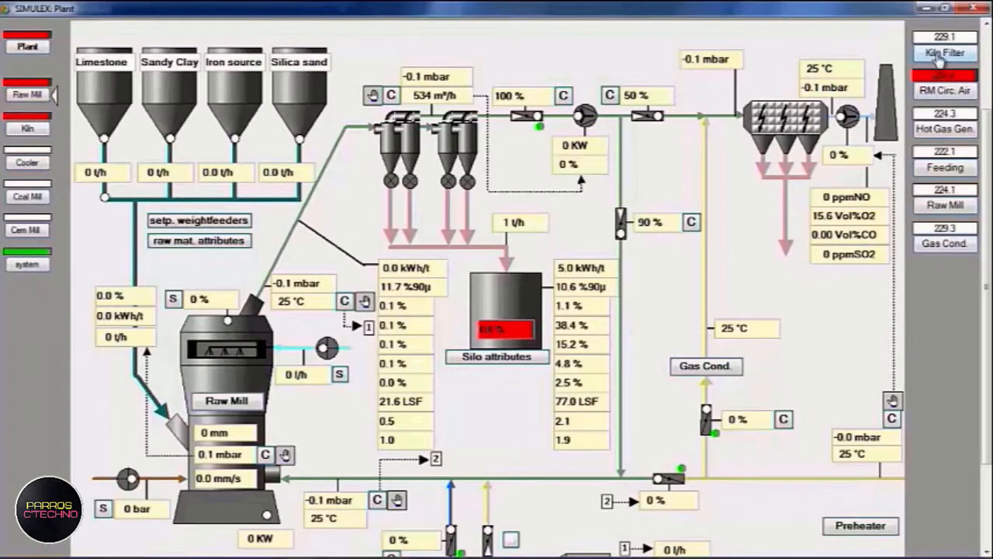
Open the kiln filter display and start the 229.1 Bag Filter group
click(939, 56)
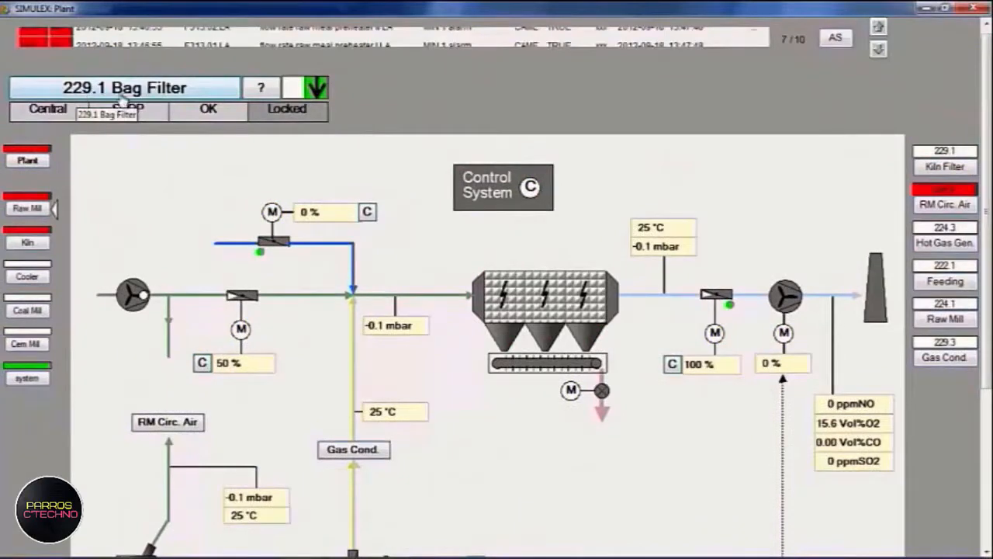
click(173, 99)
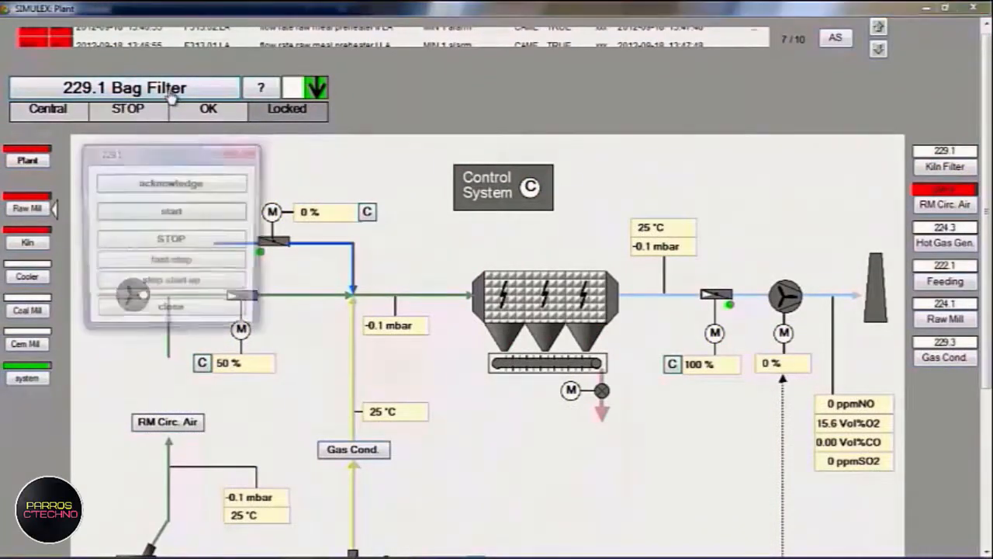
click(165, 215)
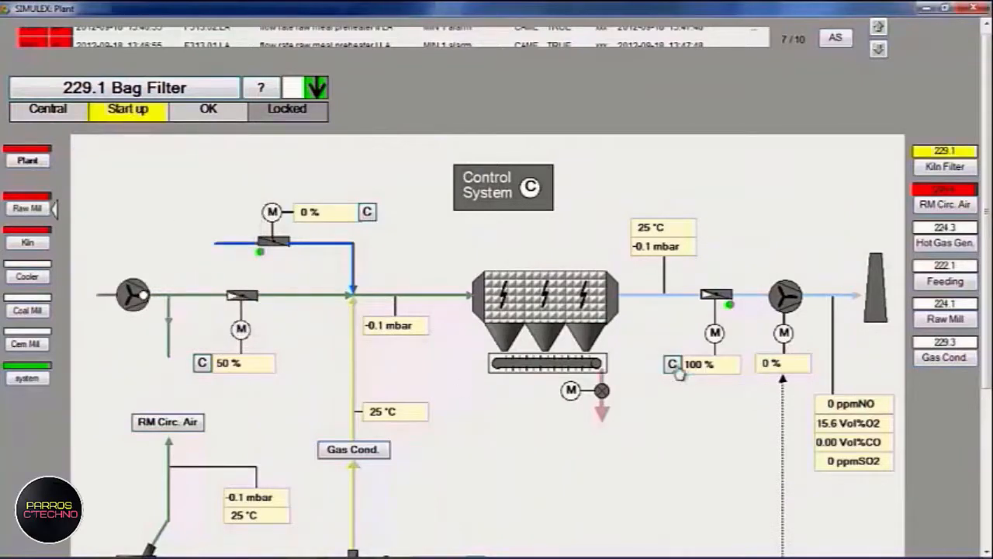
Set the setpoint of damper G229.07 at the fan behind the kiln filter to 0 %
scroll(988, 221, down, 3)
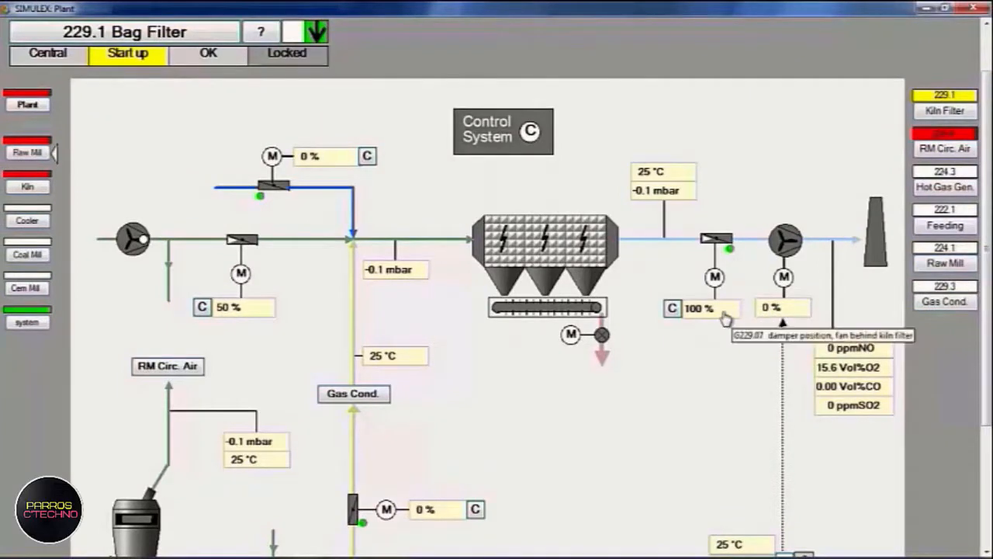
click(672, 309)
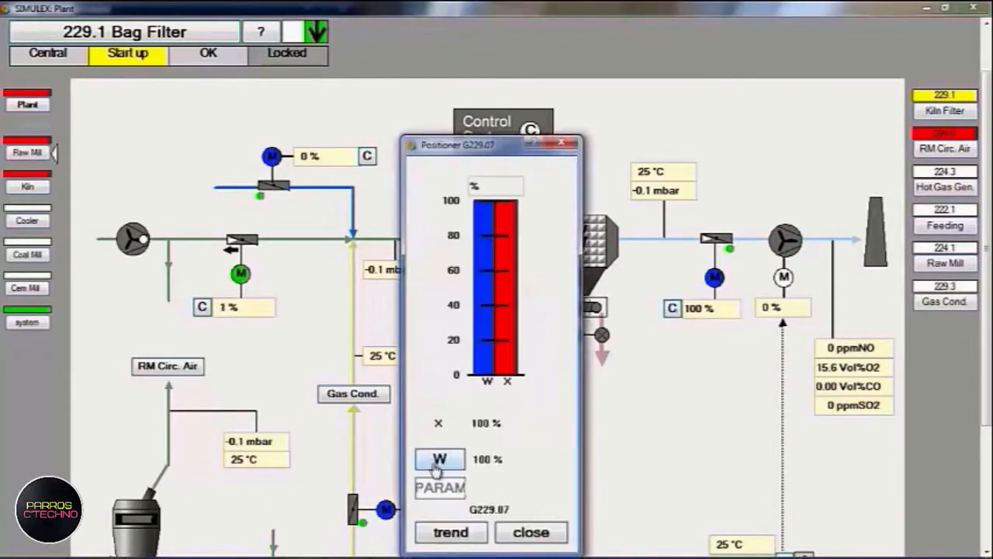
click(438, 462)
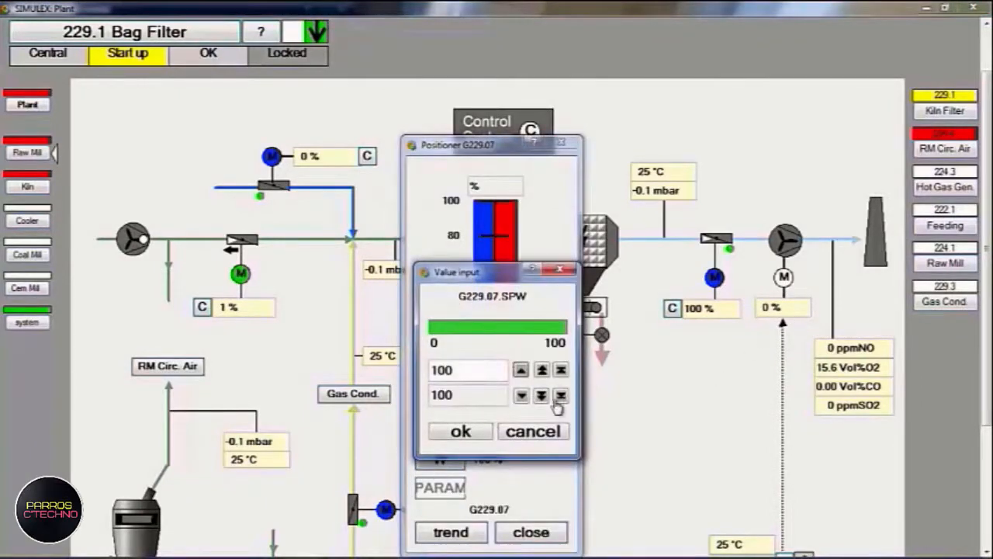
click(558, 396)
click(460, 431)
click(533, 533)
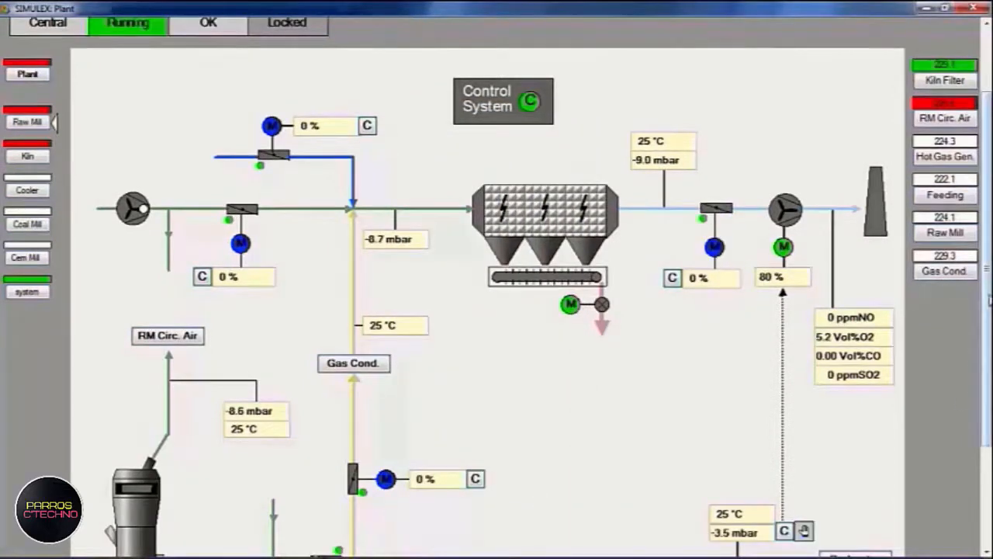
Raise the setpoint of damper G229.07 behind the kiln filter to 50 %
scroll(539, 530, down, 3)
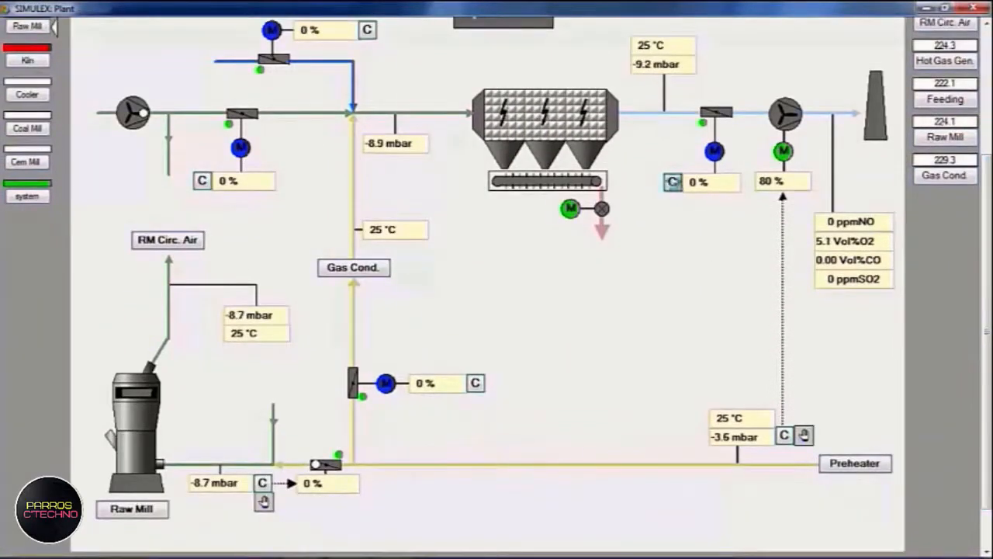
click(673, 183)
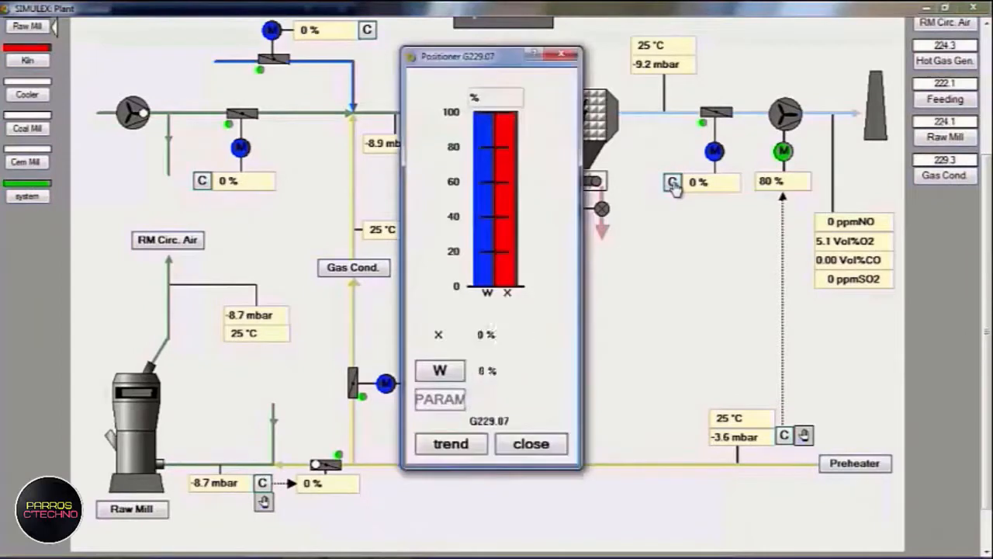
click(439, 369)
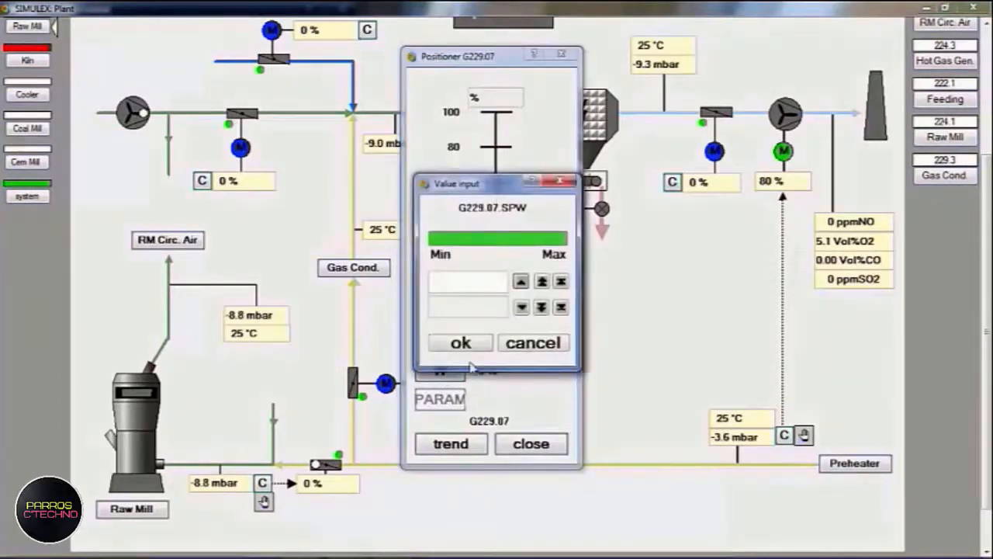
click(542, 282)
click(542, 281)
click(542, 282)
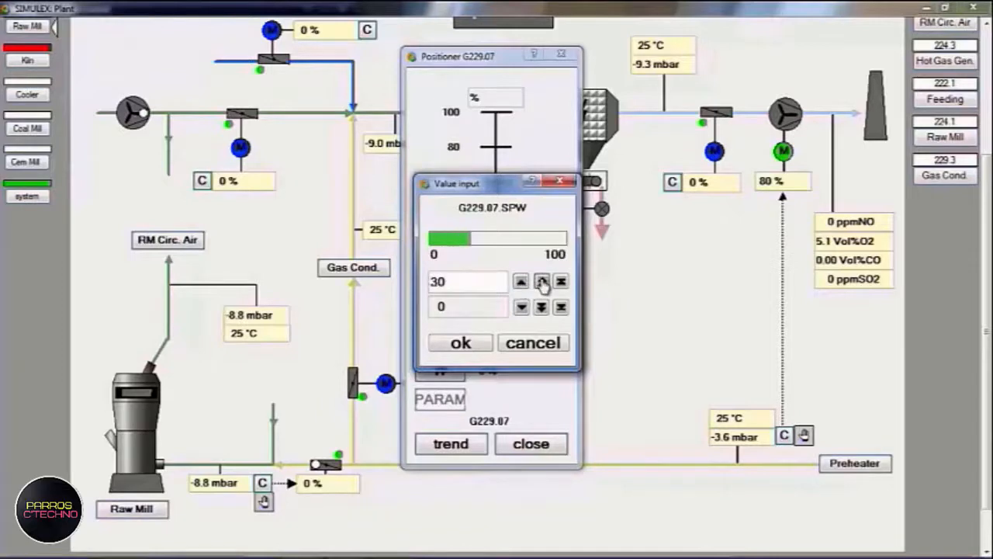
click(541, 282)
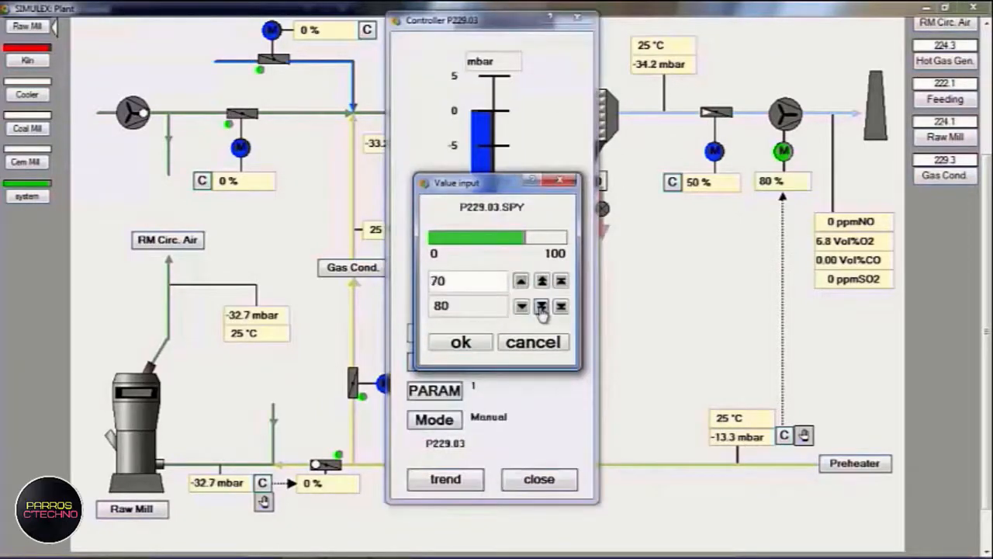
Set the manual output of controller P229.03, which drives the kiln filter fan, to 30 % and close the controller
click(541, 307)
click(541, 308)
click(541, 308)
click(541, 308)
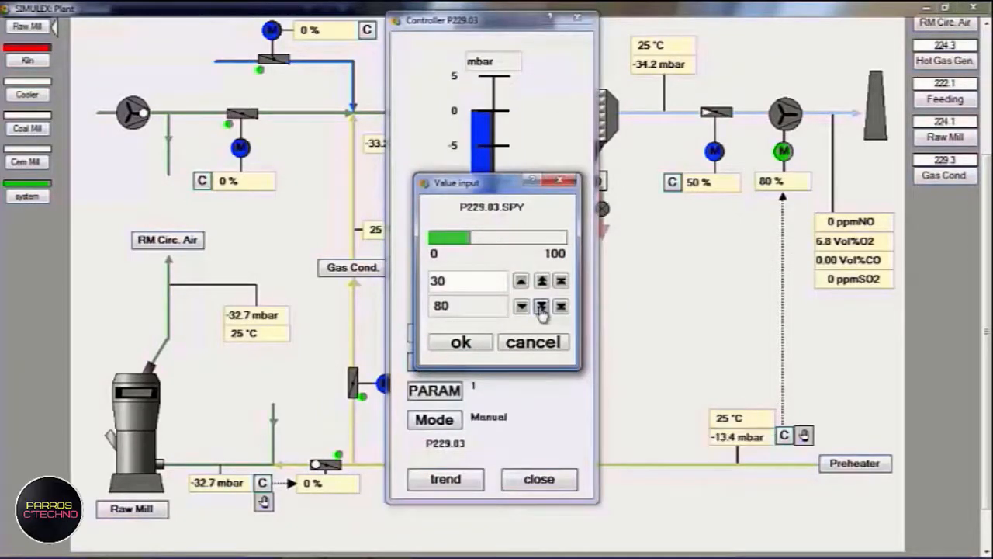
click(473, 348)
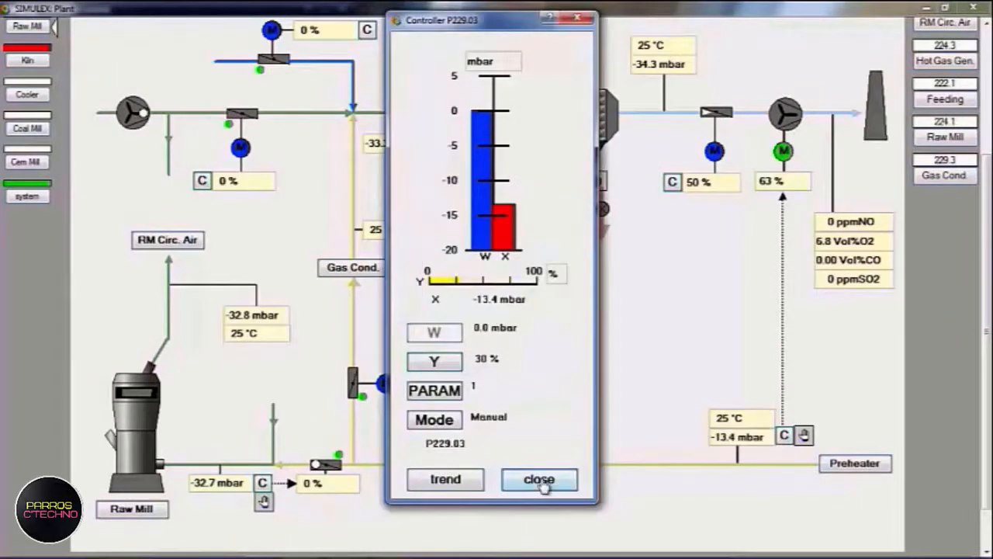
click(539, 479)
Open the raw mill circulating air display and start the 224.4 Raw Mill Circulating Air group
scroll(810, 365, up, 1)
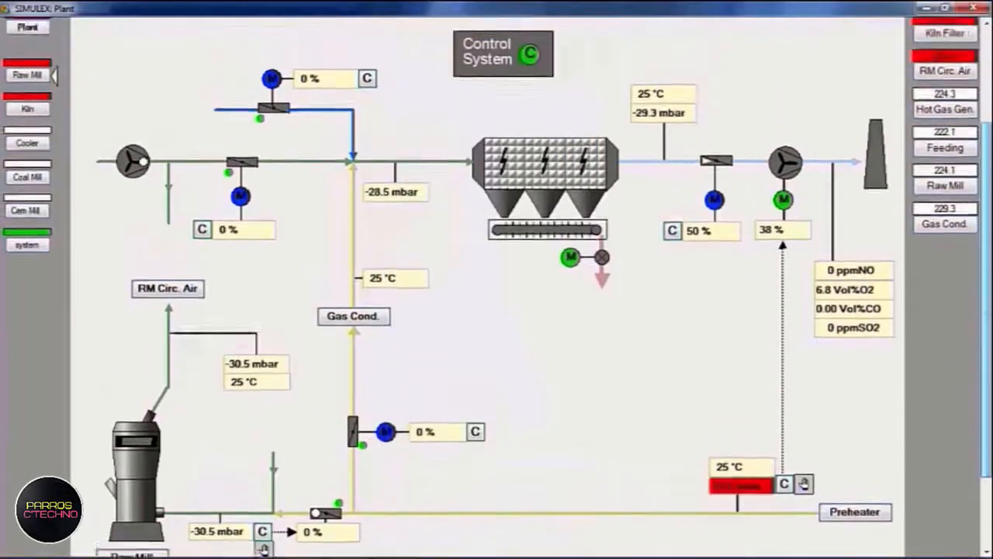
scroll(831, 405, up, 3)
click(945, 213)
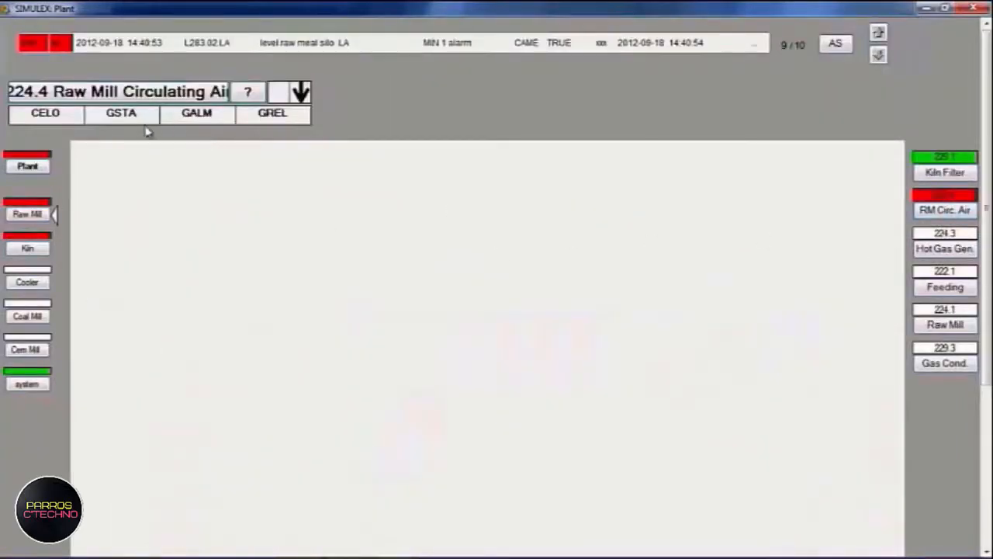
click(143, 97)
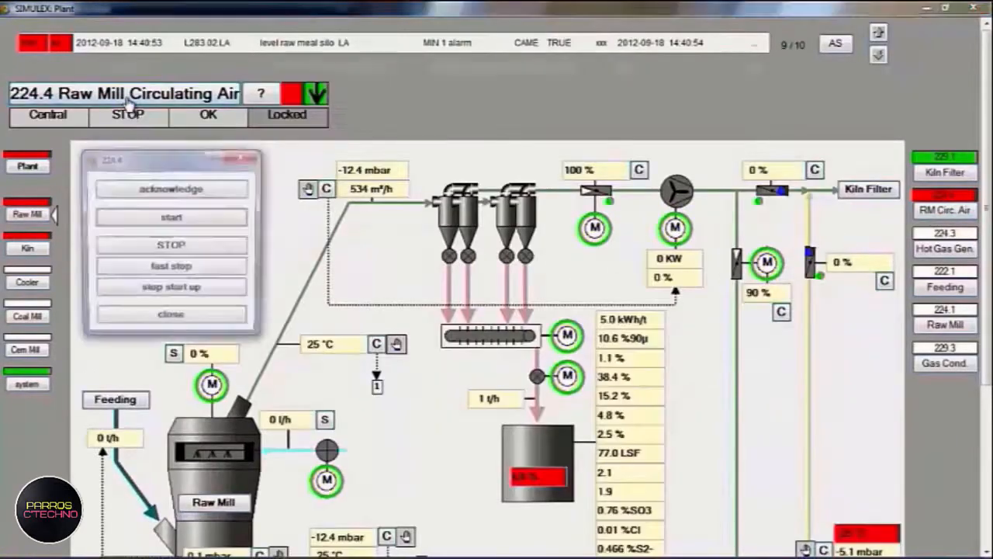
click(155, 219)
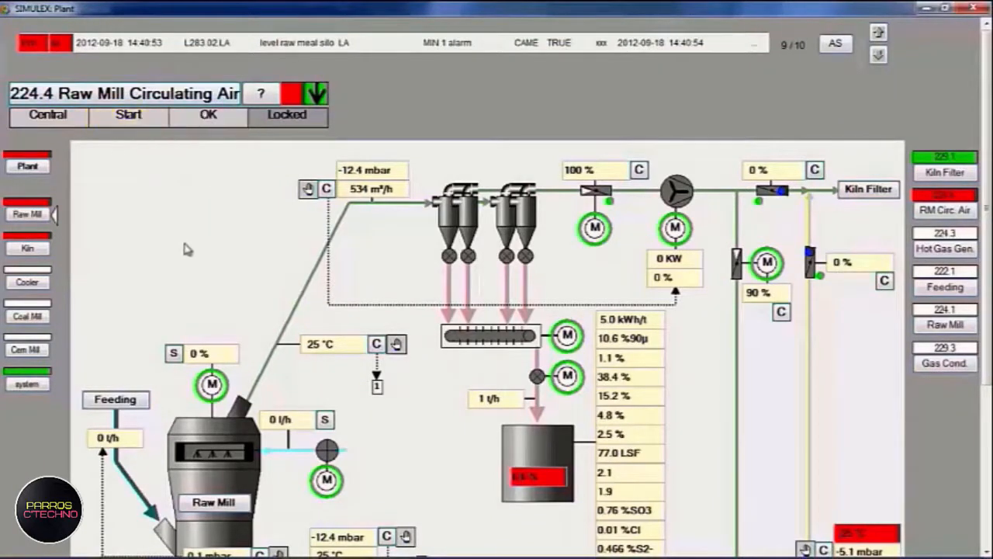
click(136, 98)
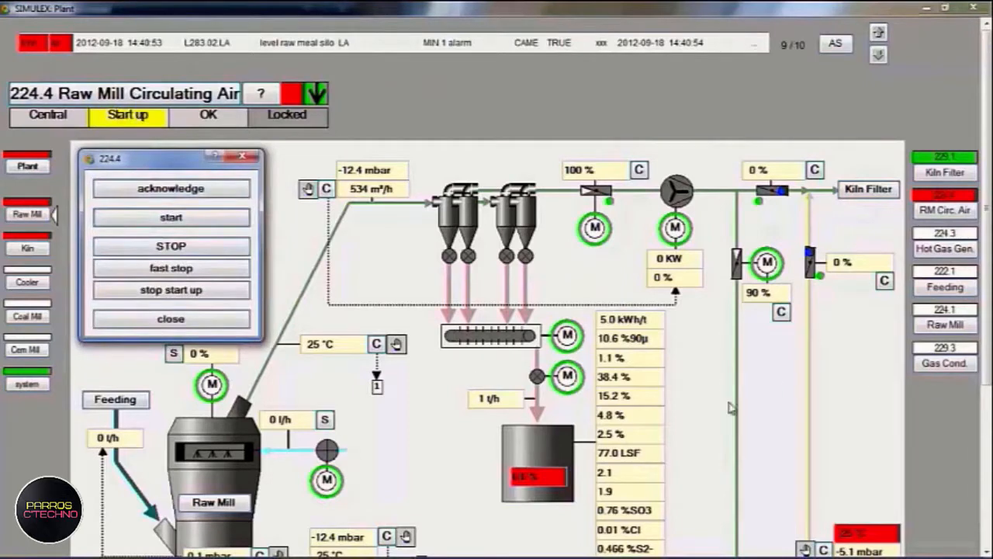
click(172, 321)
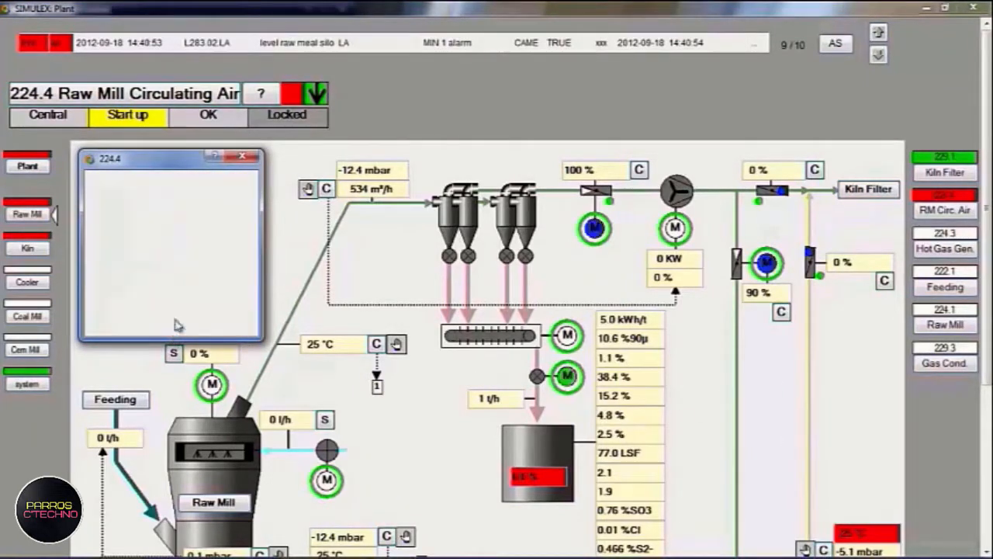
Set the setpoint of damper G229.04 between the cyclones and the mill fan to 0 %
drag(988, 234, 989, 314)
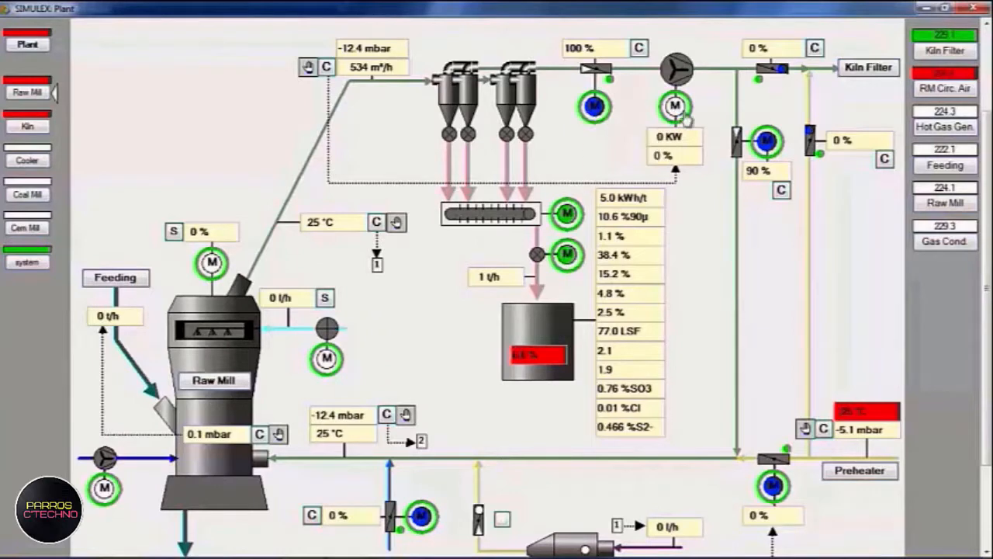
click(638, 52)
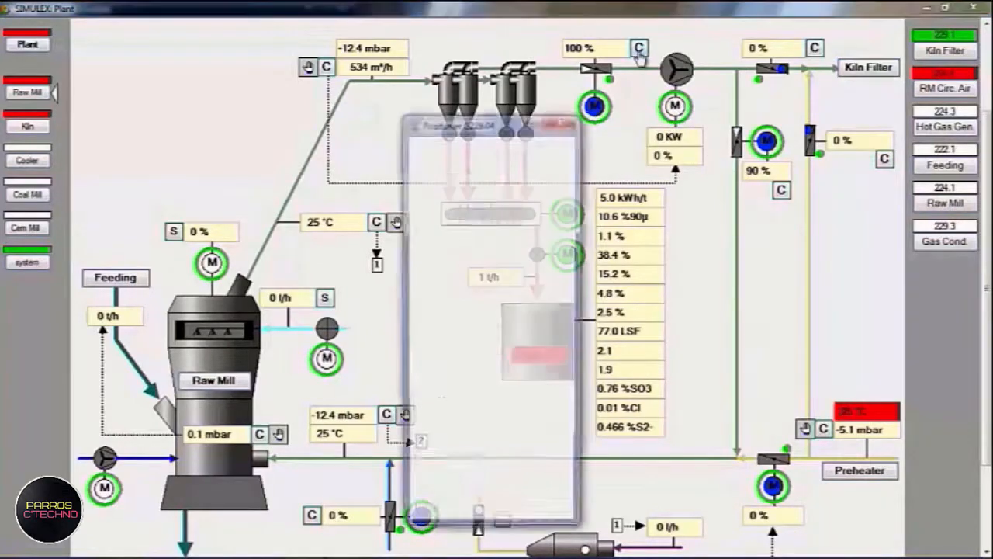
click(438, 444)
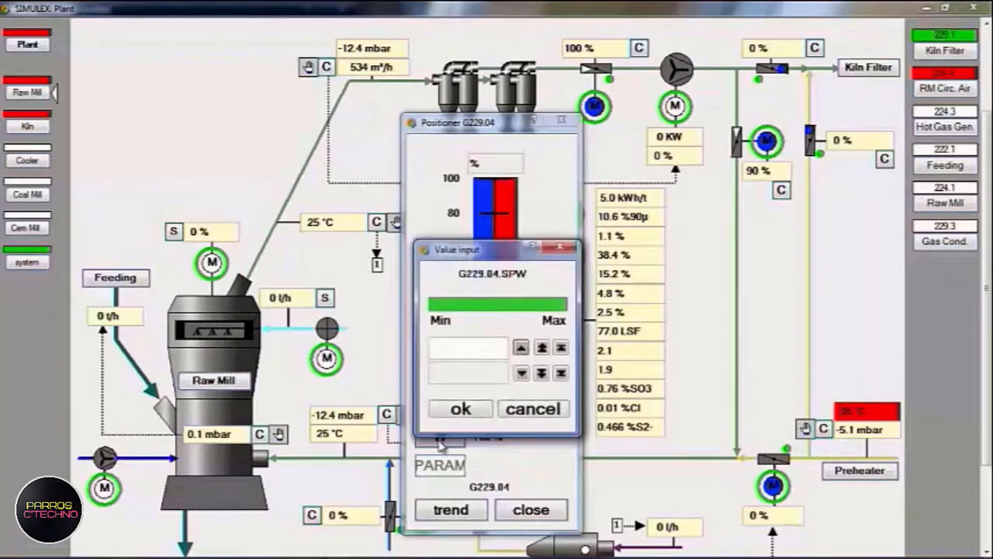
click(561, 373)
click(459, 410)
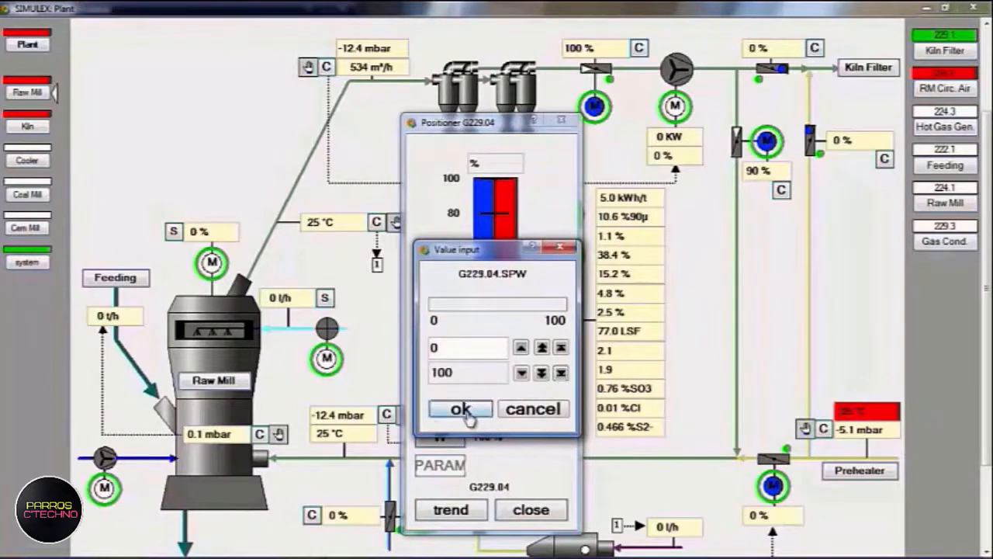
click(539, 506)
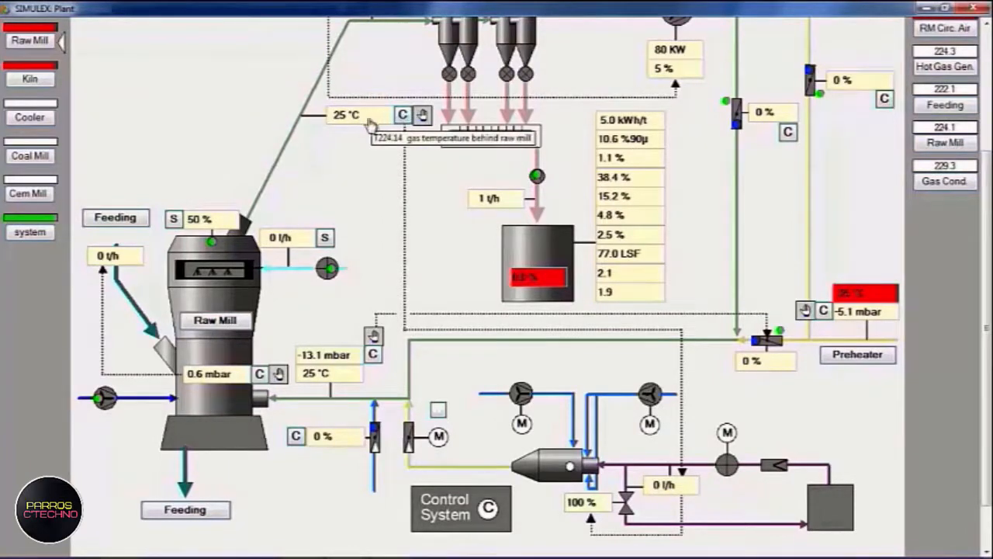
Open the hot gas generator display and start the 224.3 Hot Gas Generator group
scroll(945, 505, up, 1)
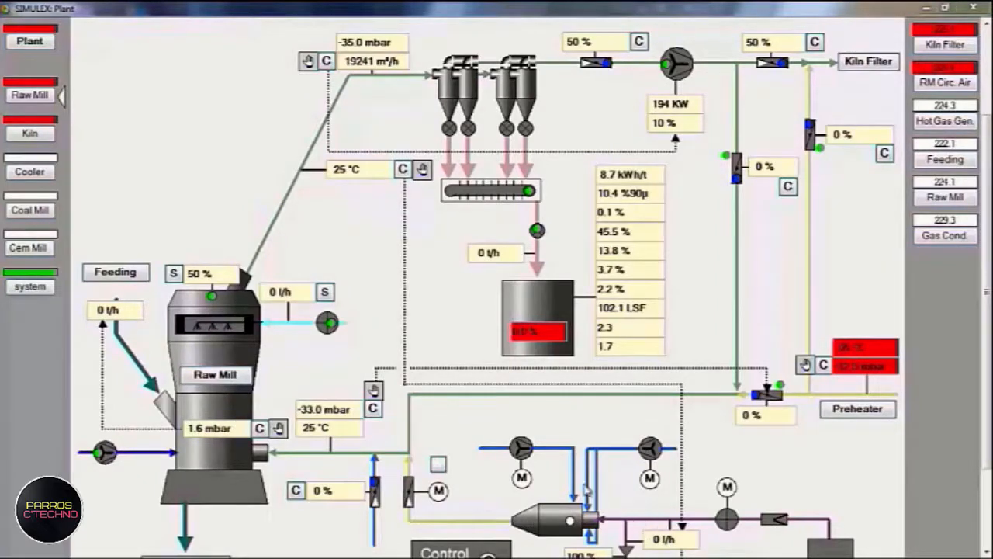
click(933, 128)
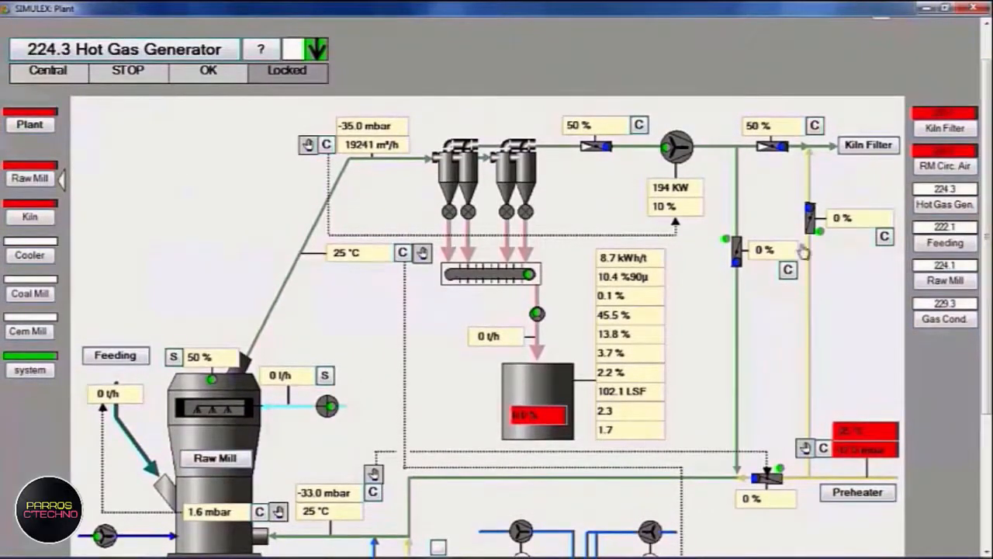
scroll(981, 225, down, 2)
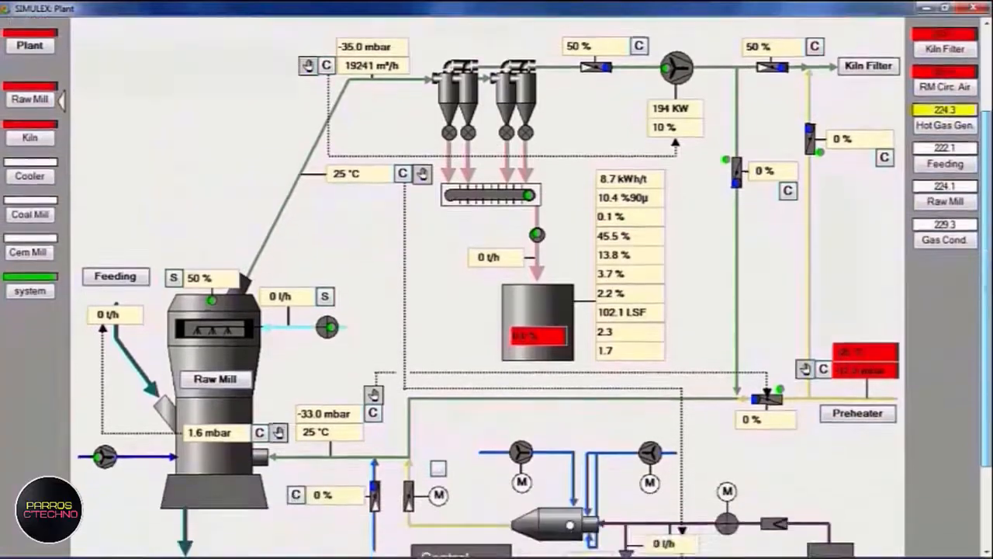
scroll(982, 225, down, 1)
scroll(496, 279, up, 1)
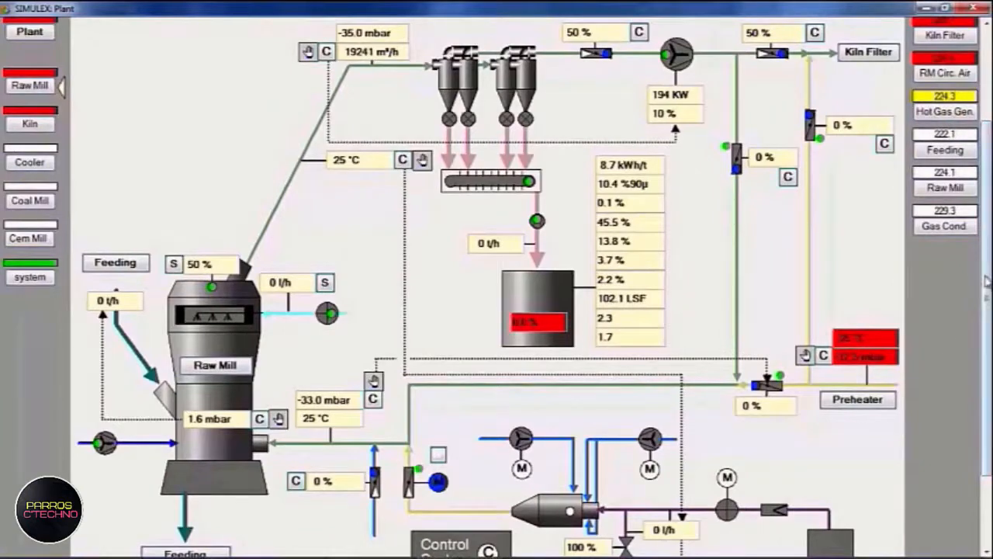
scroll(602, 520, down, 1)
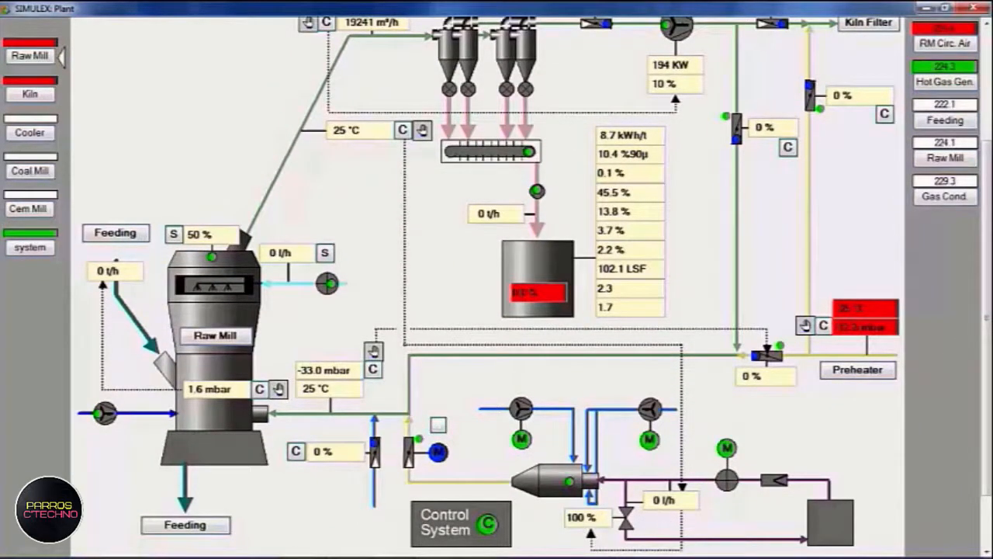
Set the manual output of controller T224.14, the gas temperature behind the raw mill, to 99 % and close the controller
click(402, 129)
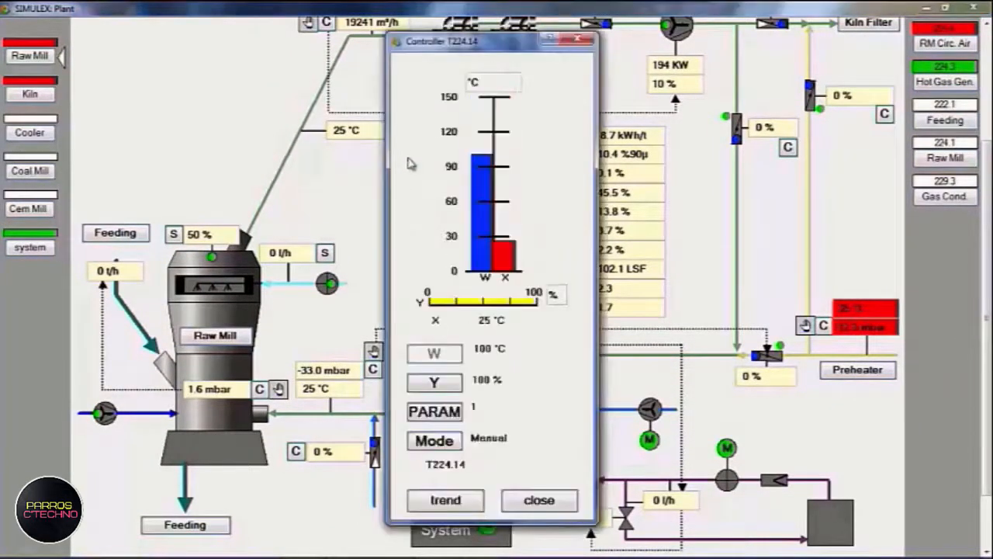
click(435, 383)
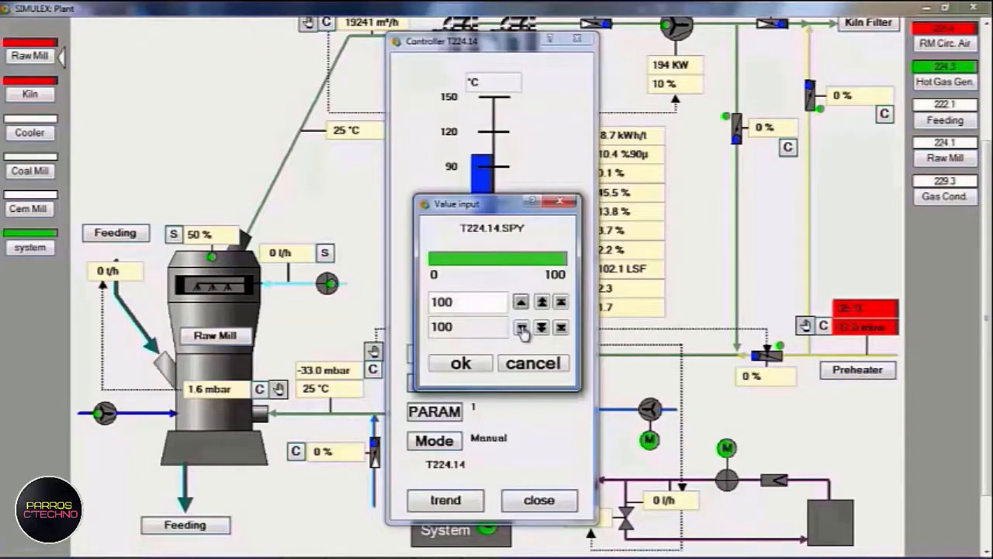
click(522, 330)
click(461, 364)
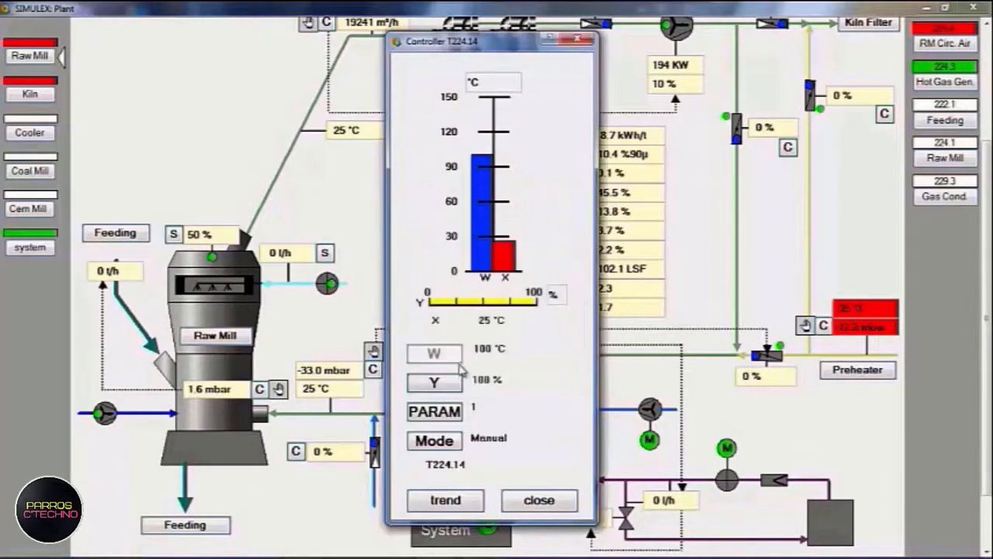
click(537, 501)
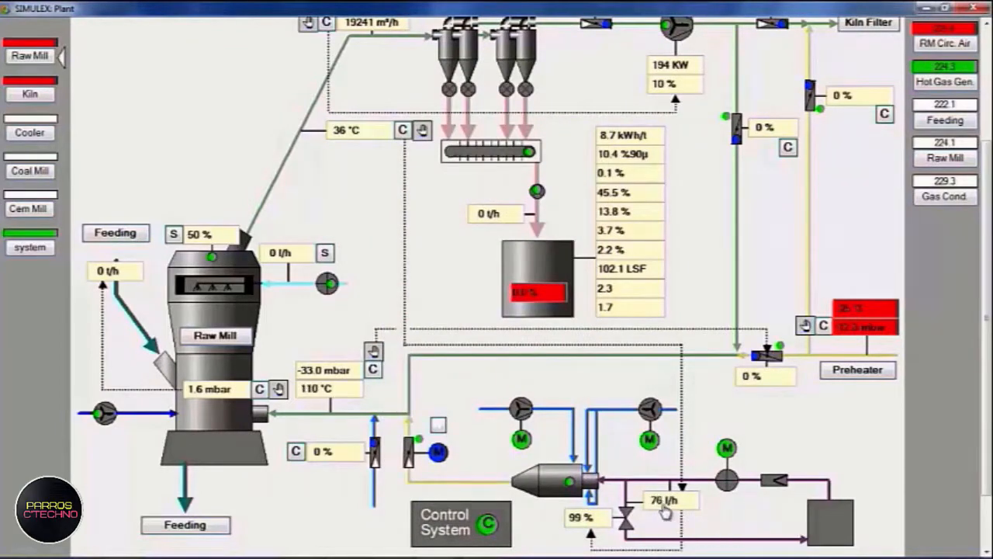
Lower the manual output of gas temperature controller T224.14 to 98 % and close the controller
scroll(374, 208, up, 1)
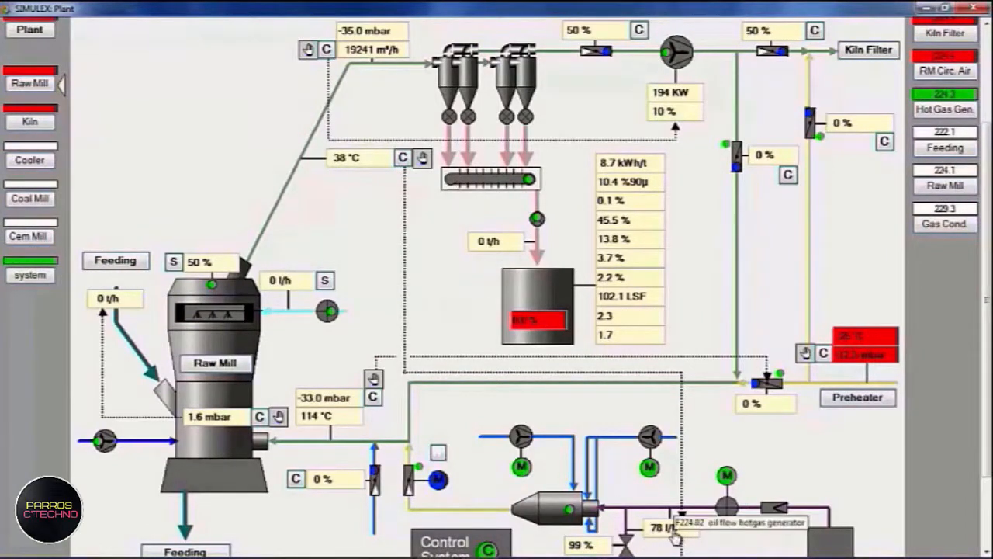
scroll(986, 325, down, 1)
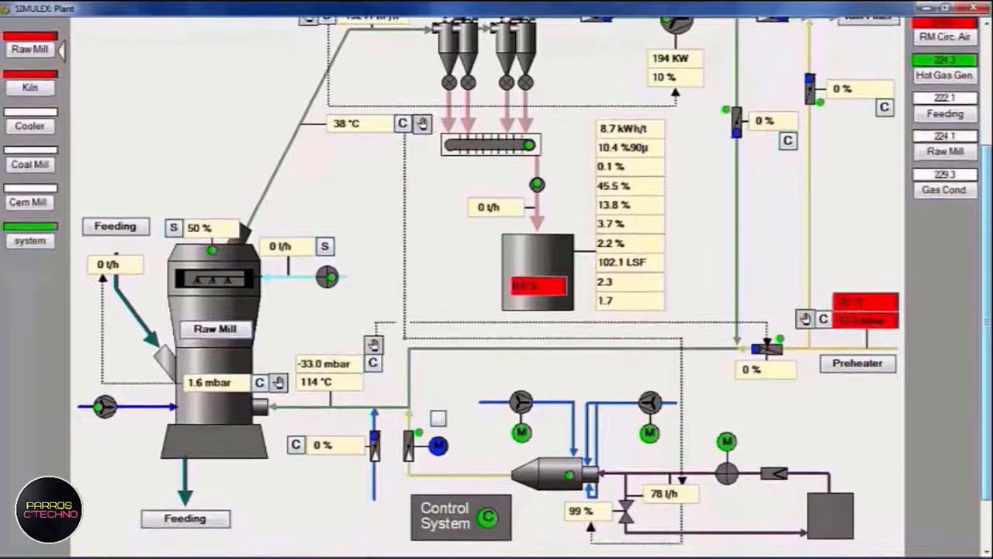
click(402, 124)
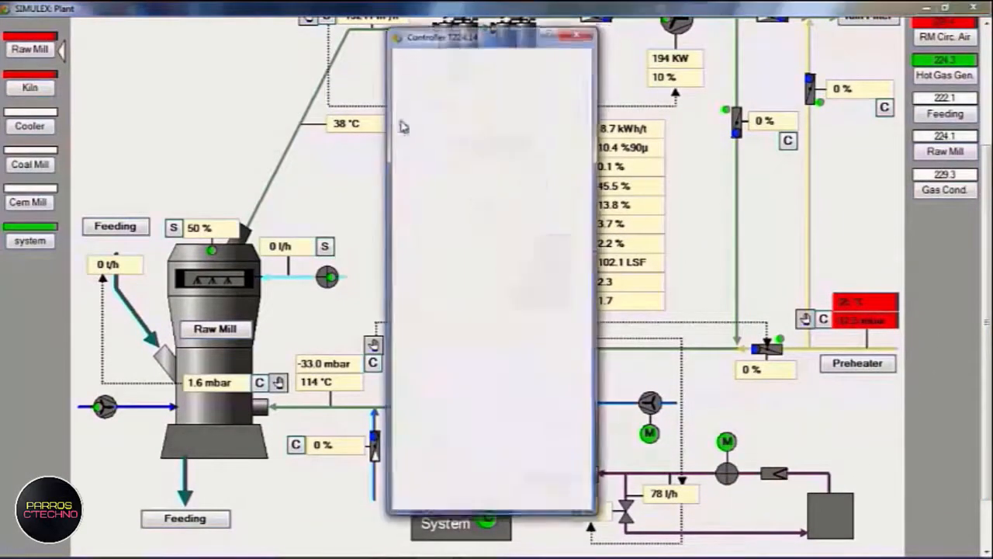
click(453, 376)
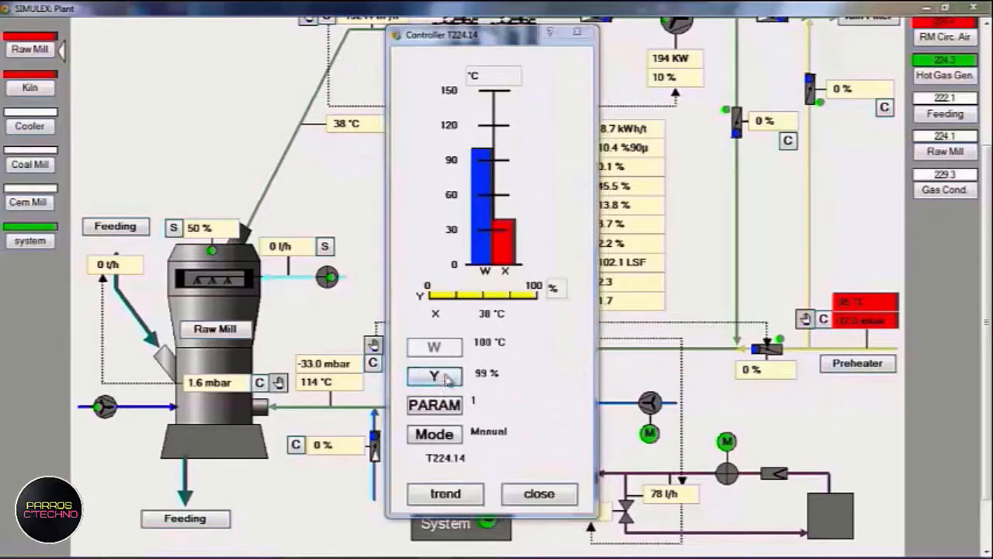
click(524, 322)
click(460, 358)
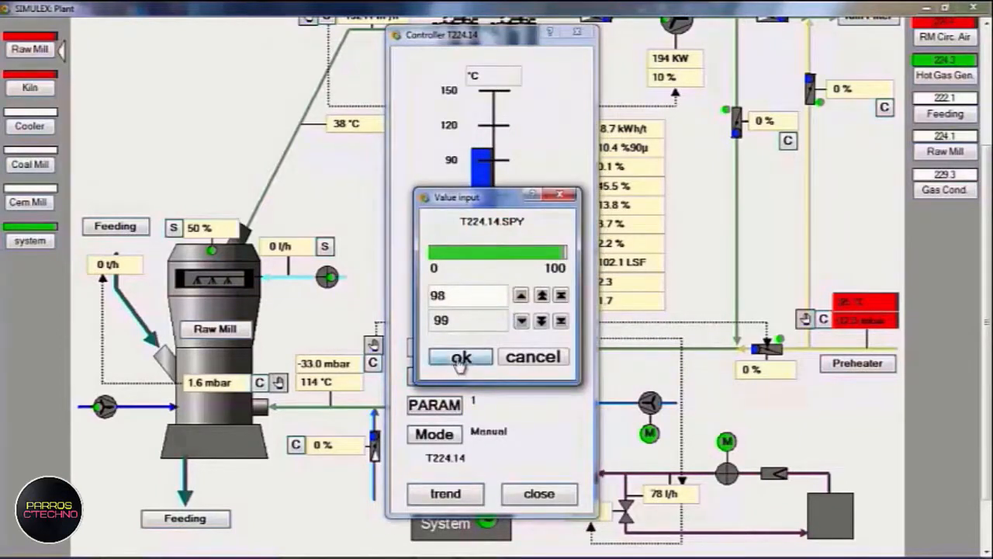
click(538, 494)
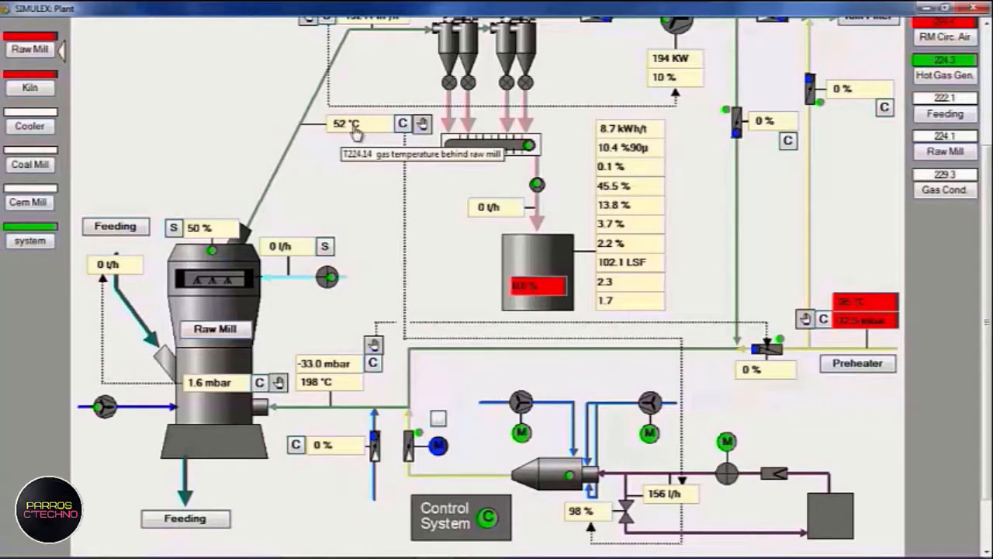
Set the setpoint of damper G229.04 between the cyclones and the mill fan to 100 %
scroll(621, 86, up, 2)
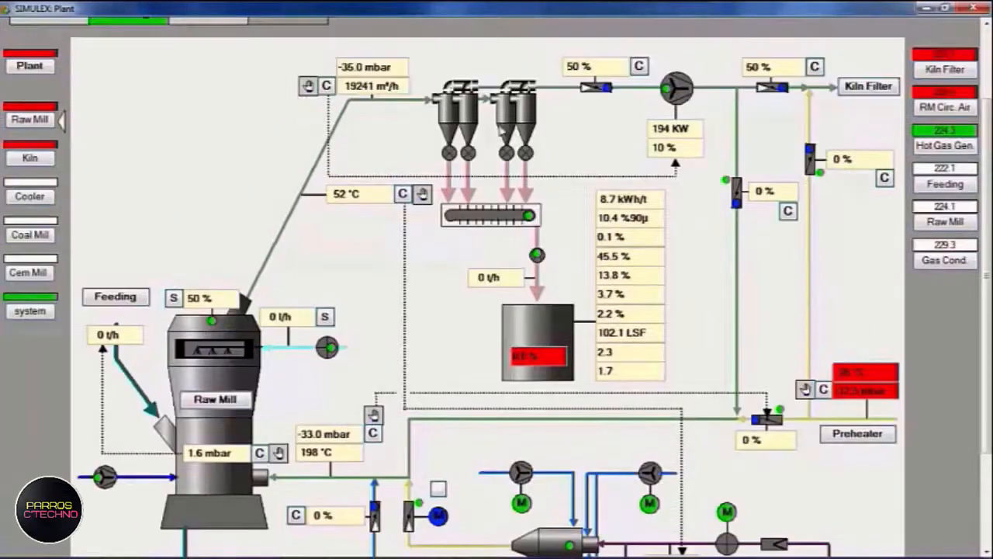
click(639, 67)
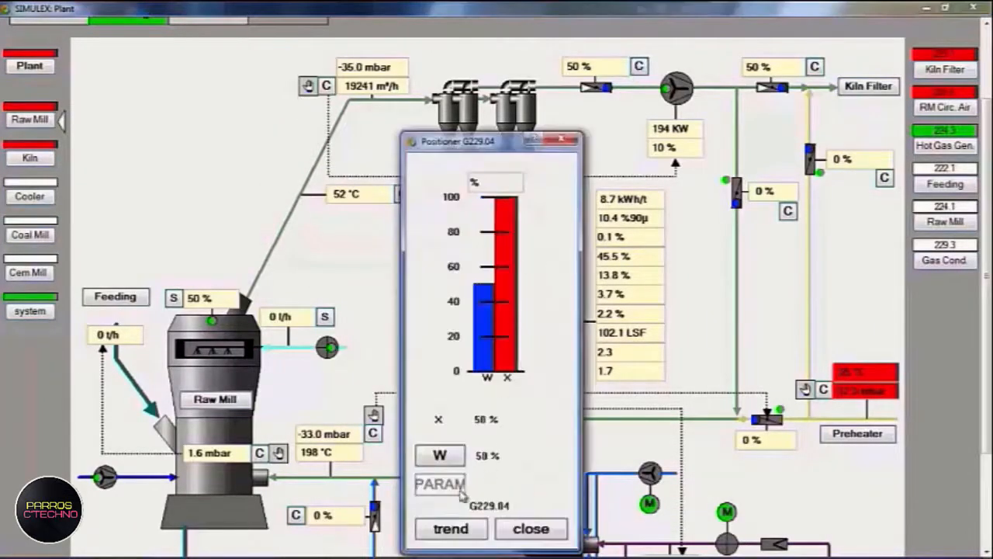
click(446, 460)
click(558, 368)
click(462, 427)
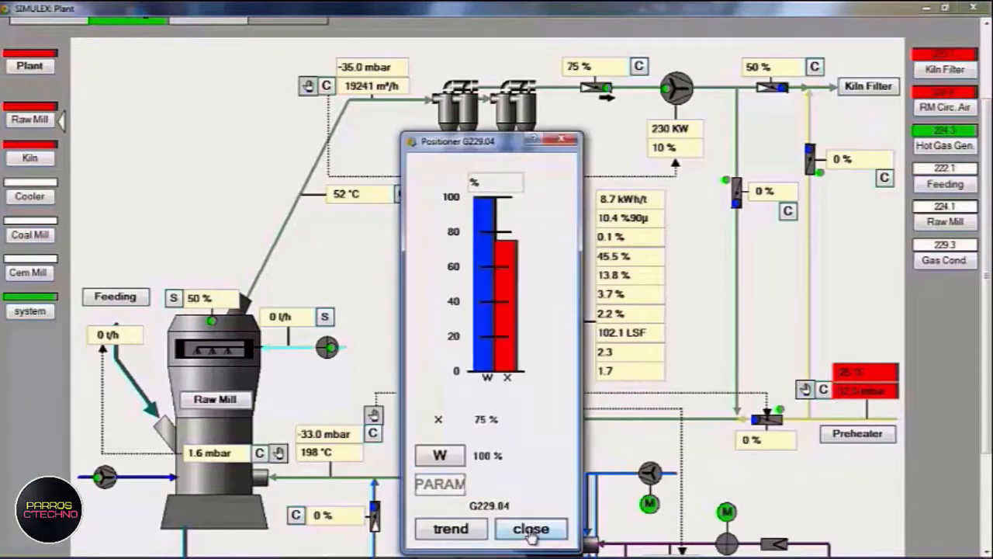
click(532, 530)
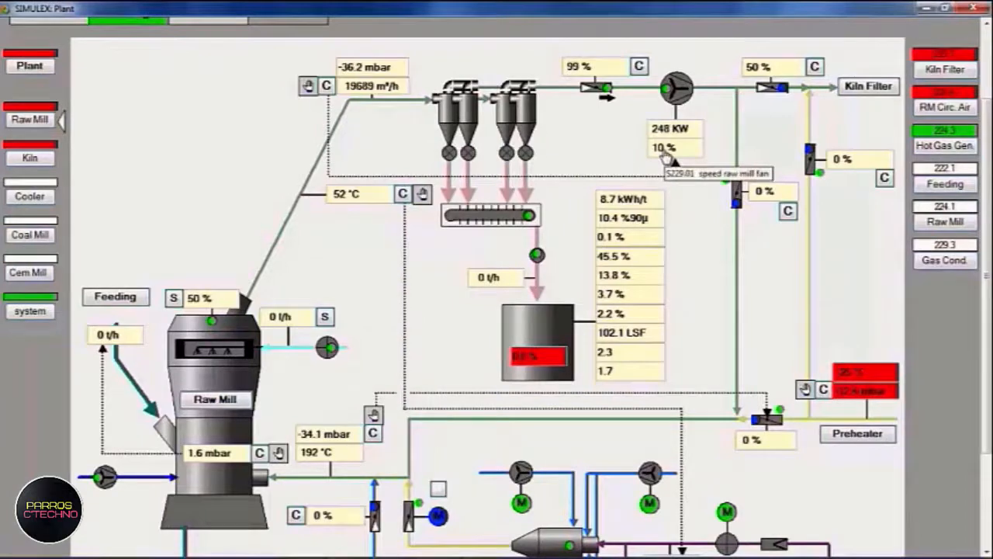
Lower the manual output of gas temperature controller T224.14 to 96 % and close the controller
scroll(684, 364, down, 2)
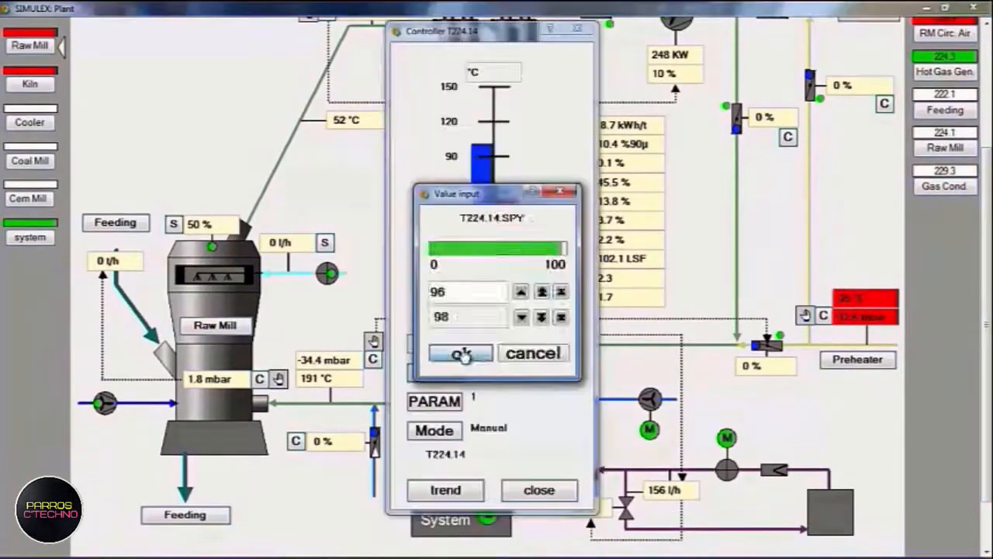
click(460, 351)
click(539, 492)
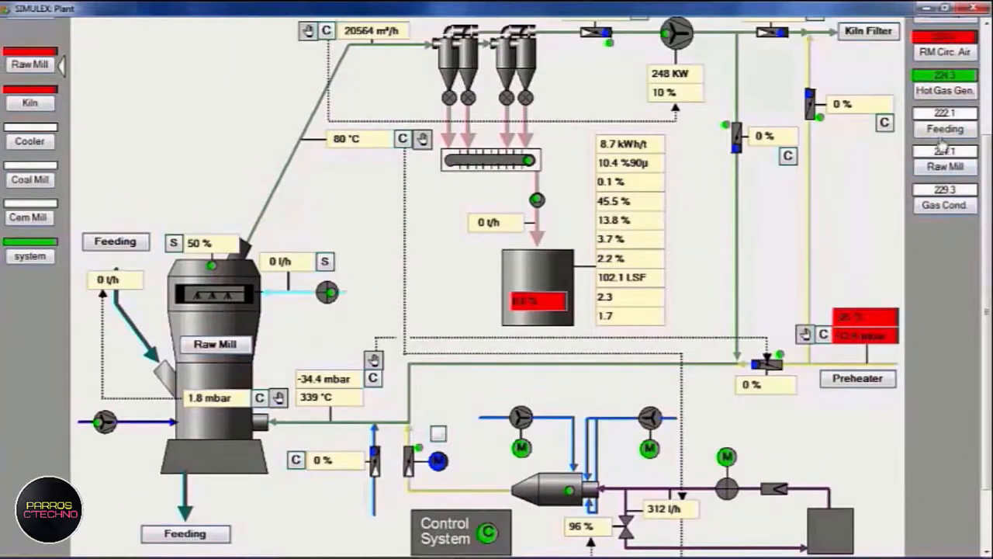
Open the feeding display, start the 222.1 Raw Mill Feeding group and check its conveyor drives
click(944, 132)
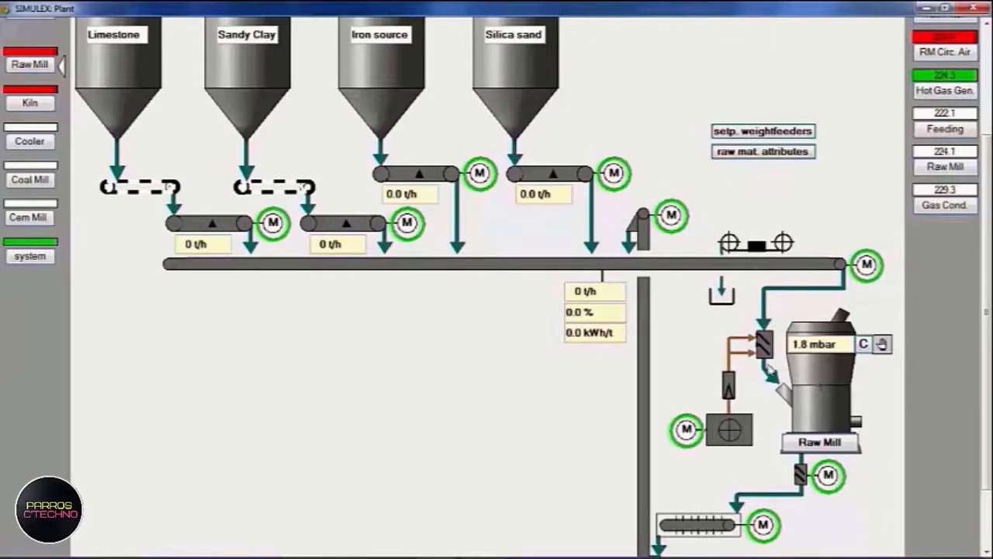
click(940, 132)
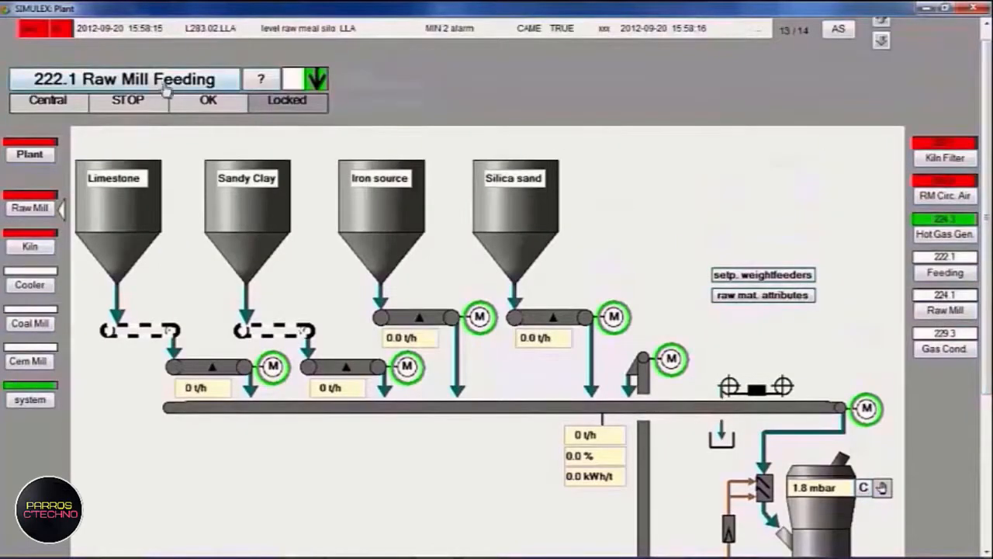
click(165, 87)
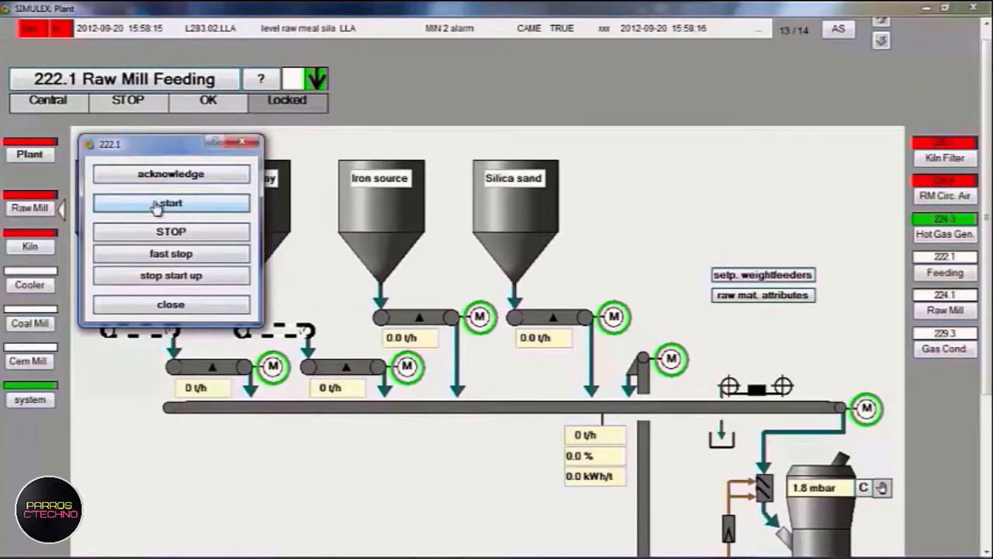
click(157, 205)
scroll(987, 286, down, 1)
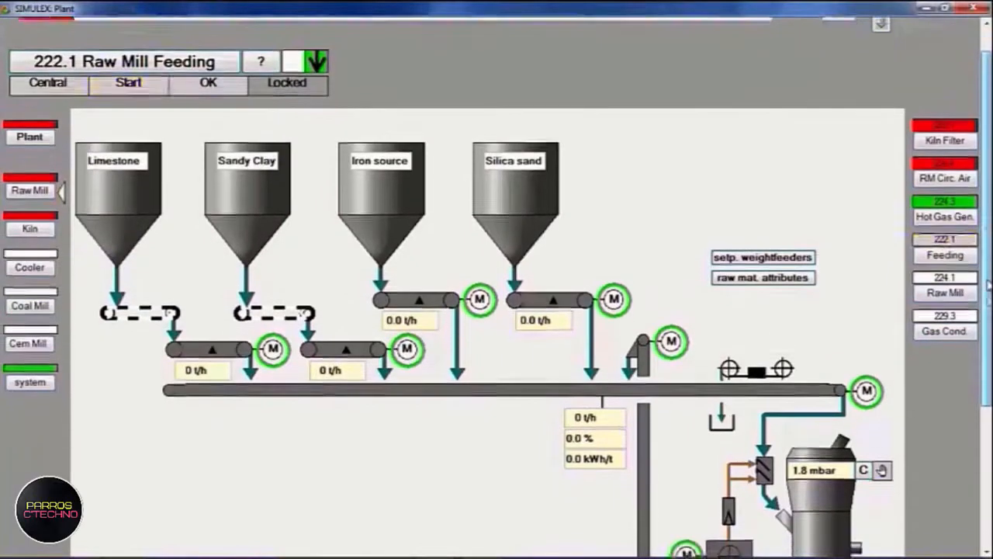
scroll(987, 286, down, 2)
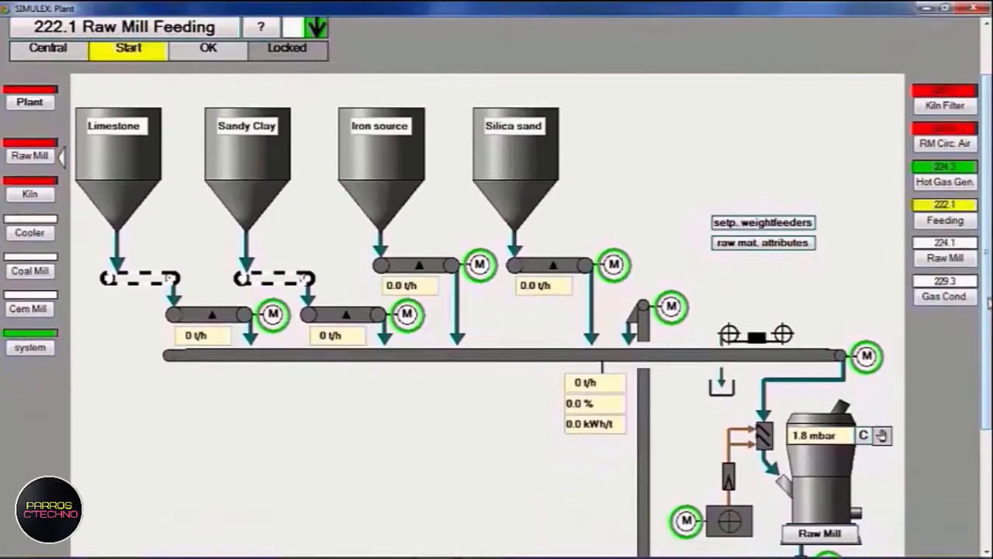
scroll(988, 302, down, 3)
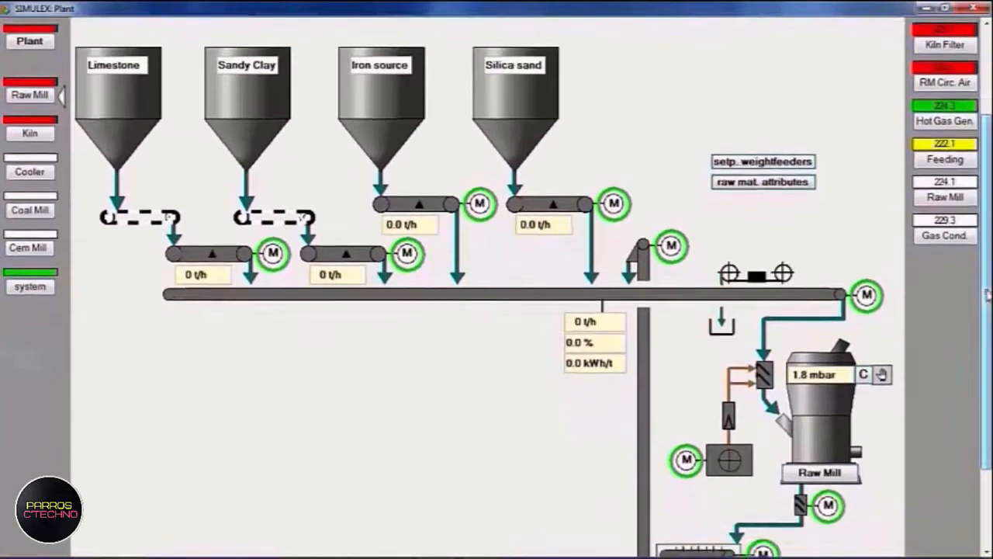
scroll(987, 293, down, 2)
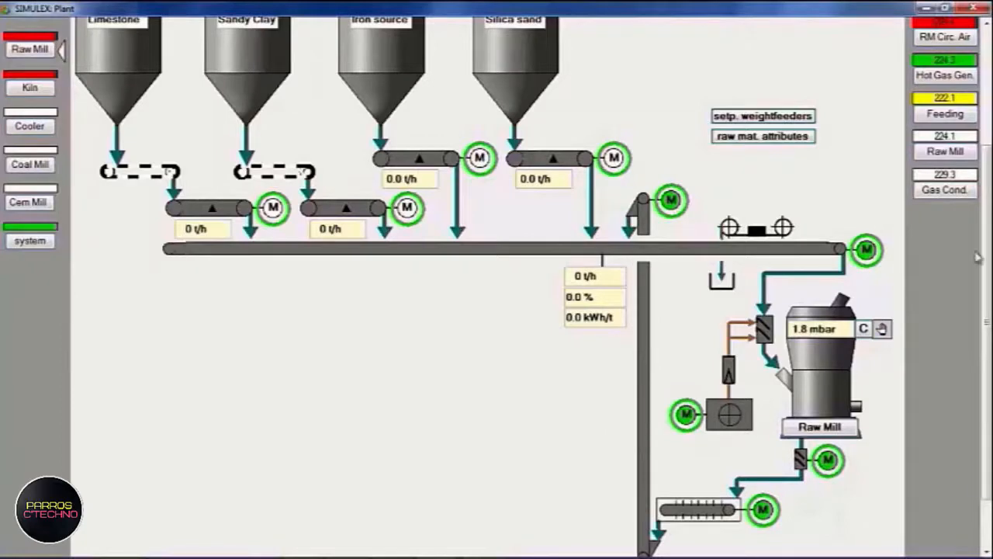
Open the raw mill group display and set the hydraulic pressure setpoint P224.22 to 30 bar
drag(984, 291, 983, 266)
click(944, 193)
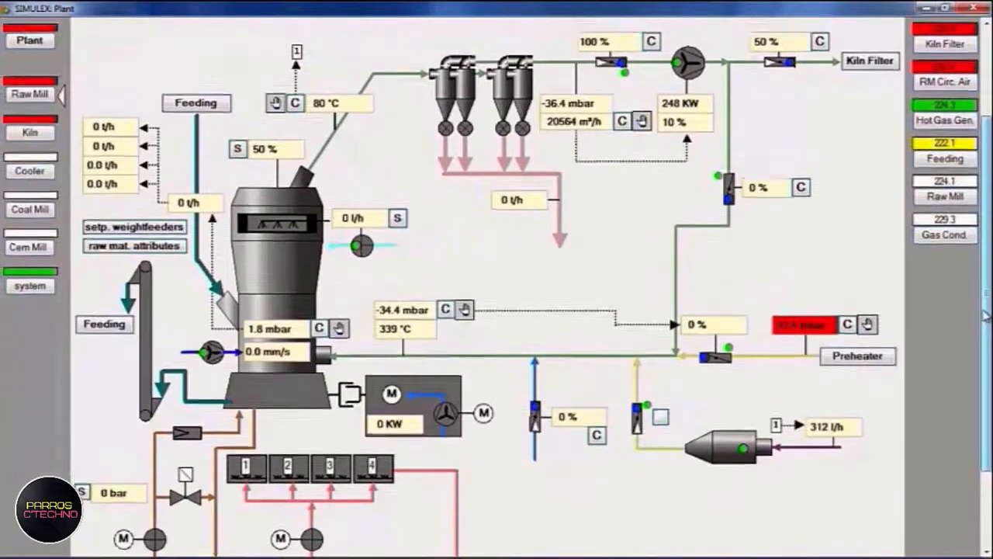
drag(985, 322, 986, 317)
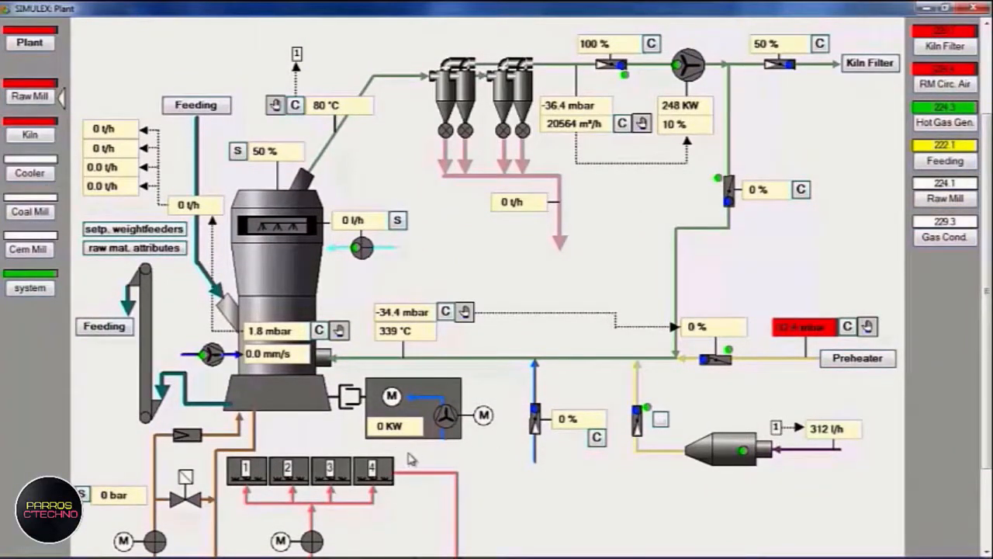
drag(987, 331, 989, 406)
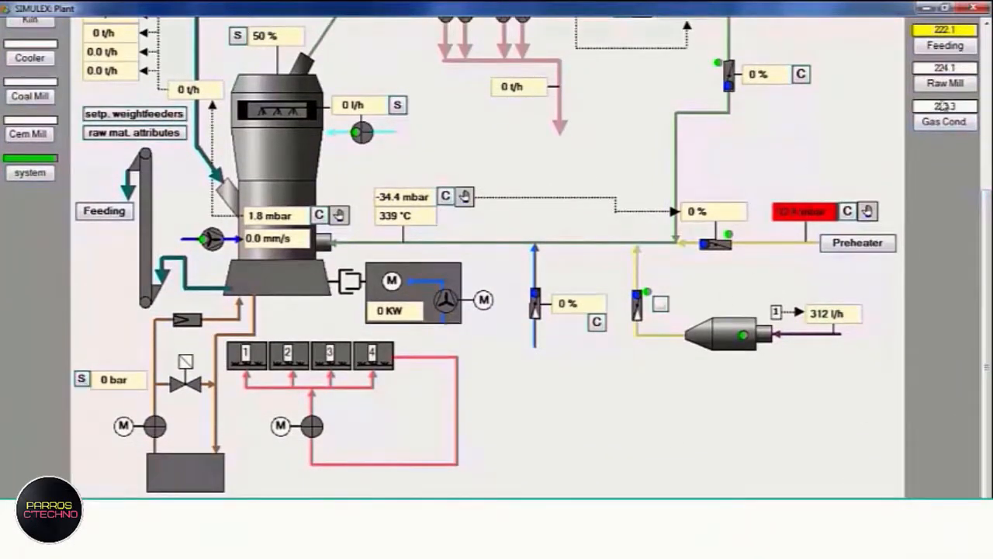
click(81, 379)
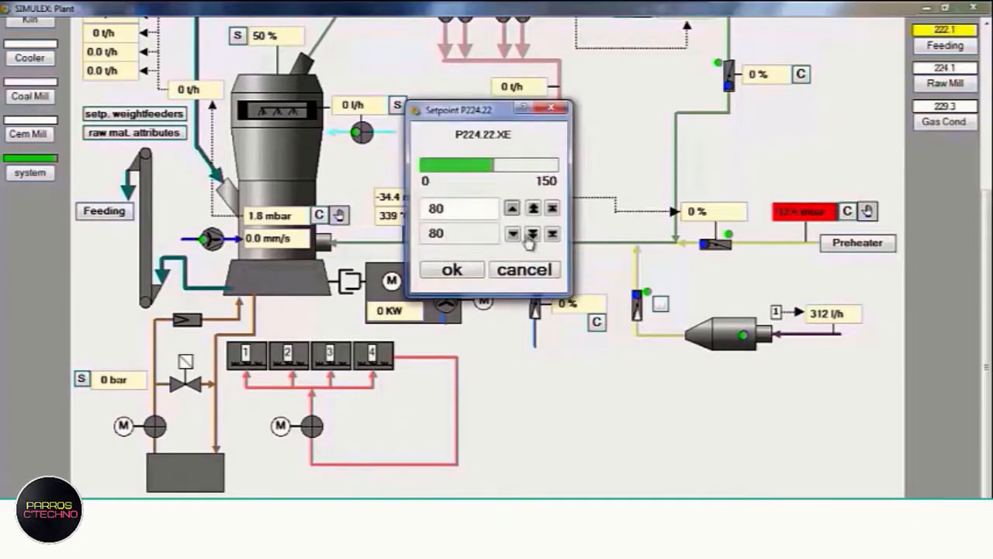
click(532, 234)
click(532, 233)
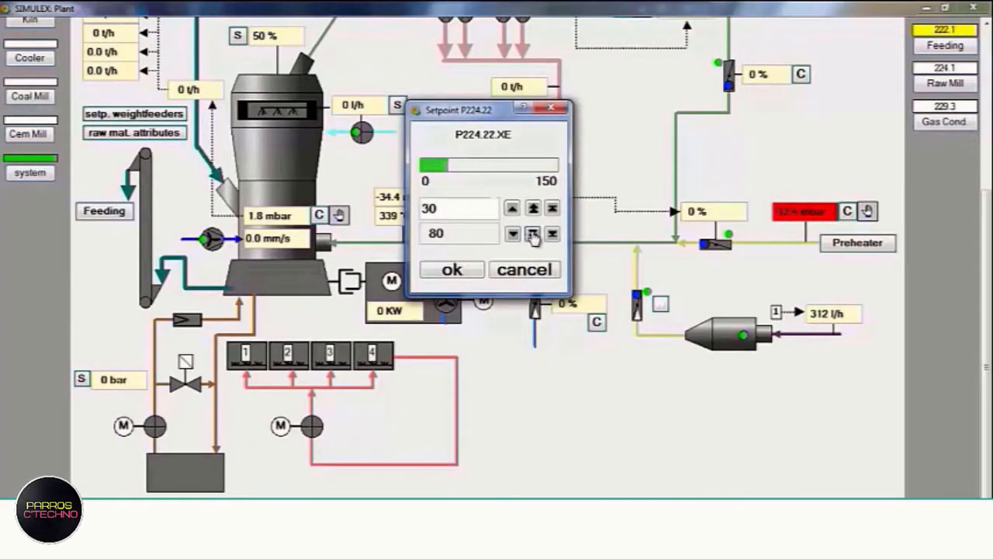
click(452, 270)
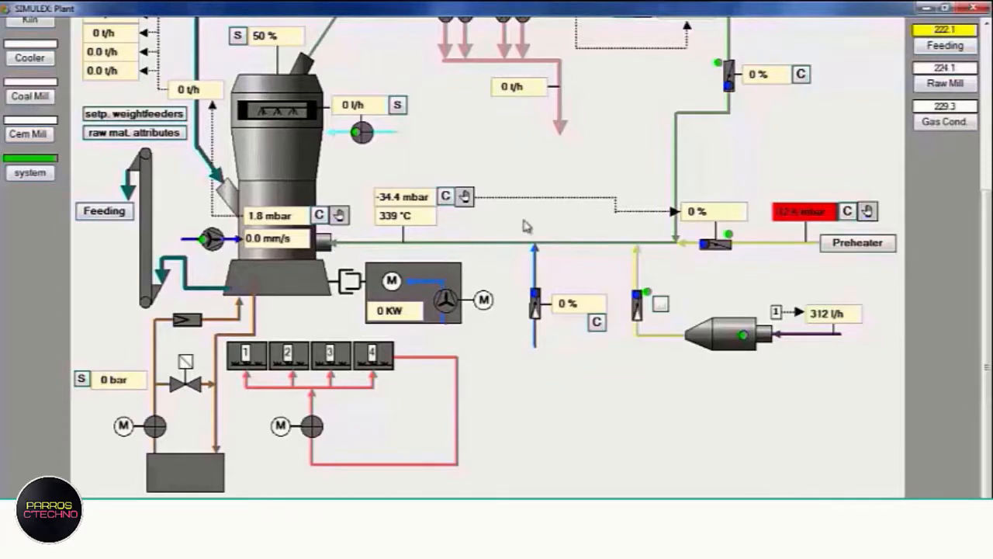
Set the manual output of controller P224.04, which governs the mill feed rate, to 100 and close the controller
scroll(496, 256, up, 3)
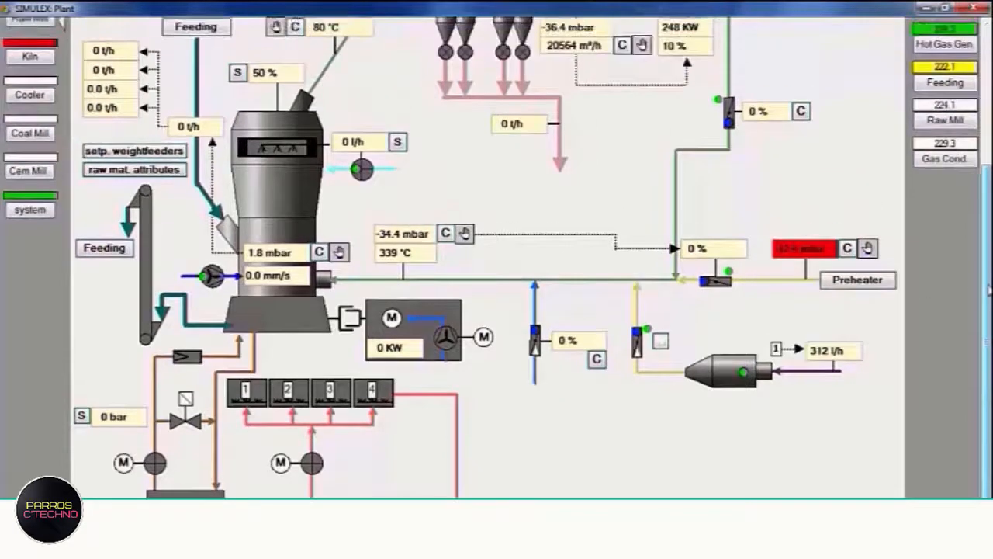
drag(986, 300, 986, 303)
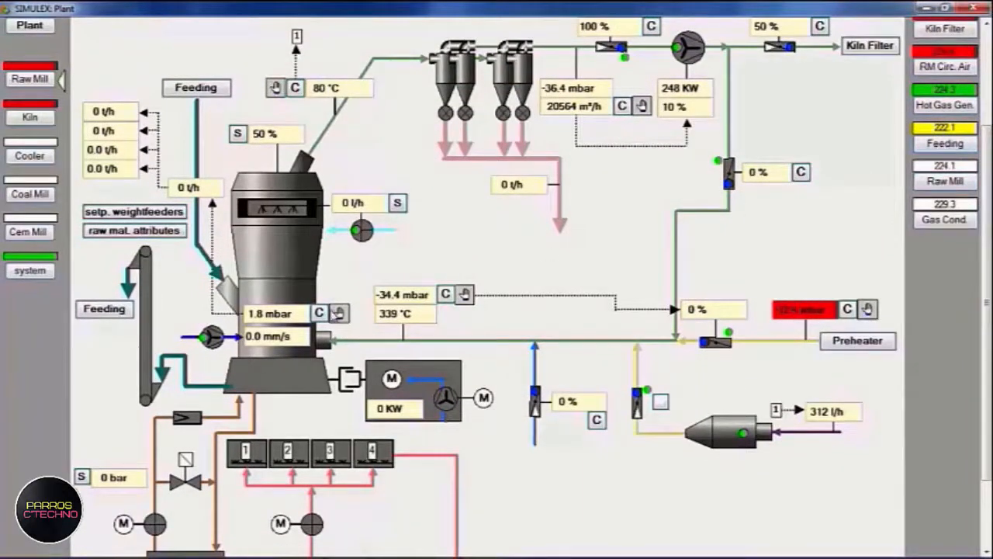
click(318, 312)
click(541, 351)
click(542, 351)
click(543, 325)
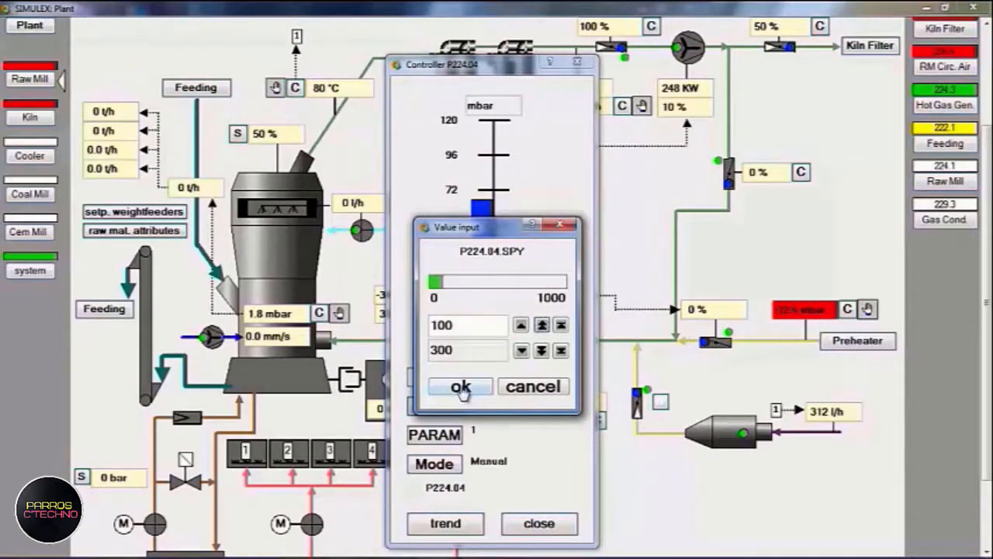
click(521, 350)
click(522, 351)
click(461, 386)
click(538, 523)
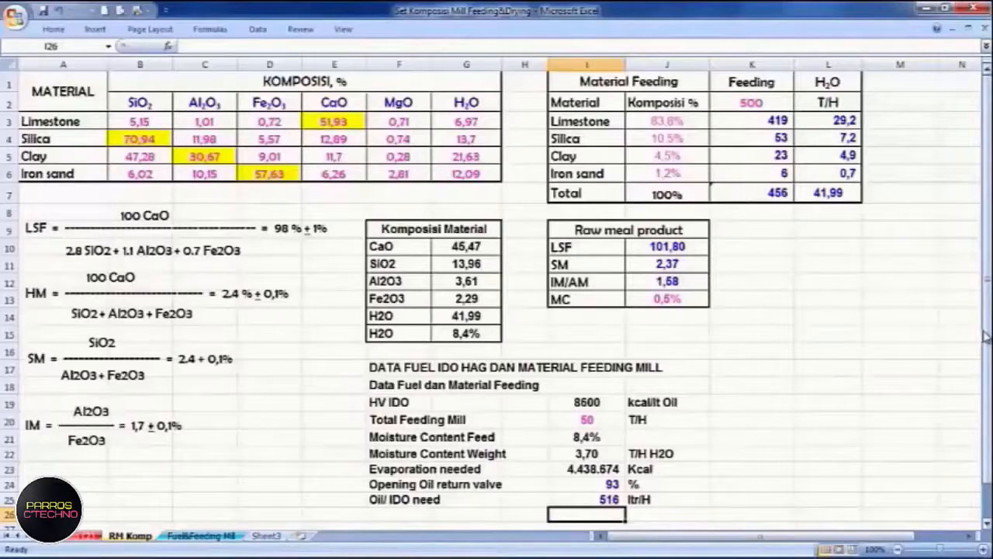
Review the raw meal product values, feed composition, total mill feeding and moisture content on the RM Komp sheet
click(632, 231)
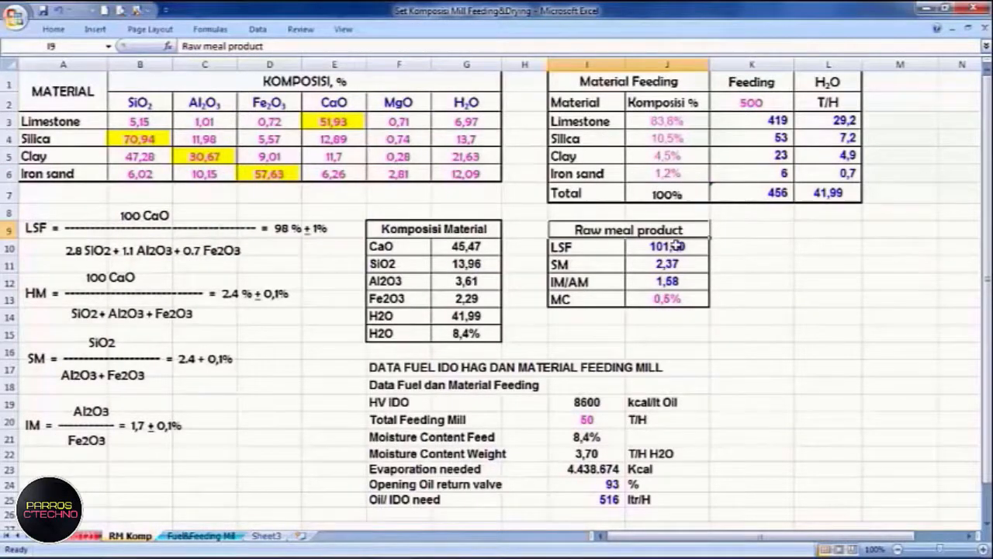
click(657, 122)
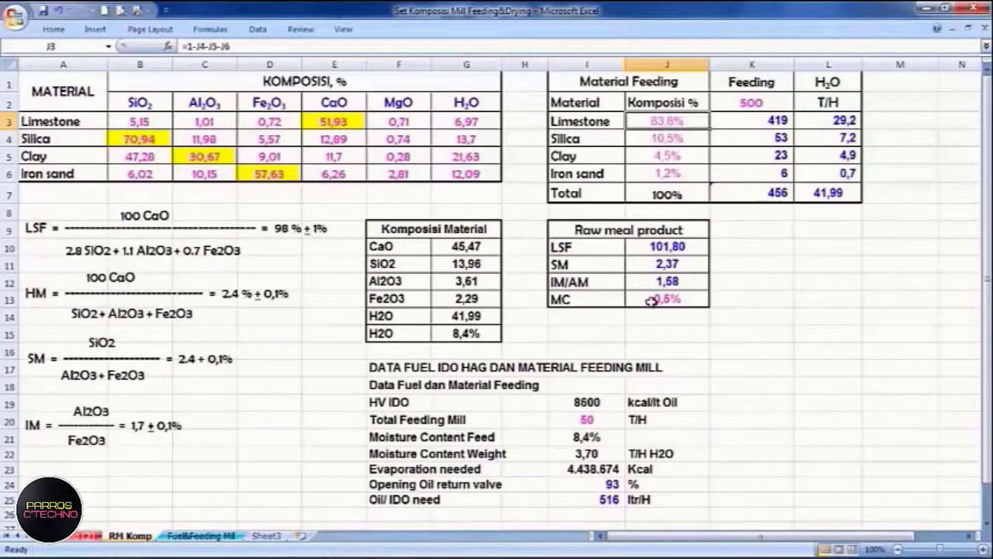
drag(986, 293, 987, 327)
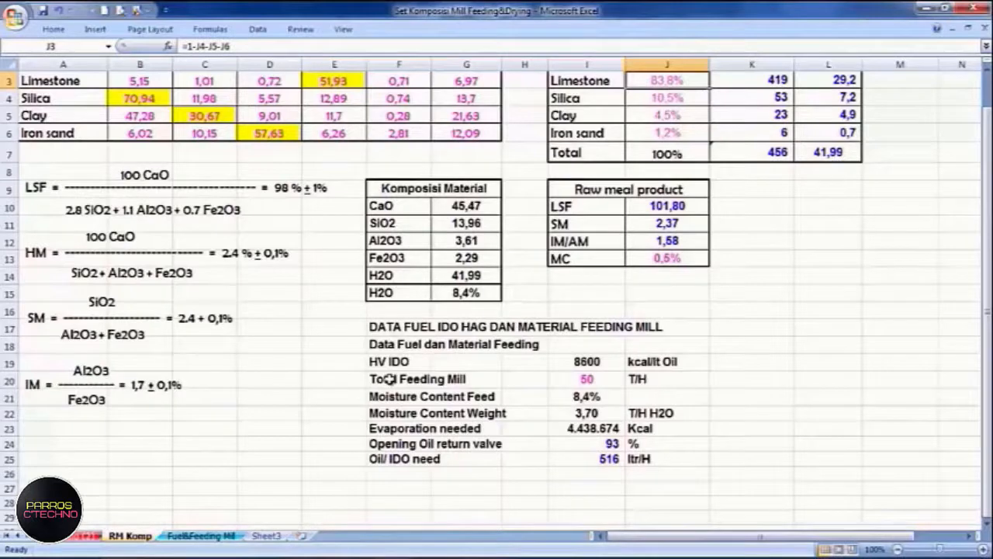
click(596, 379)
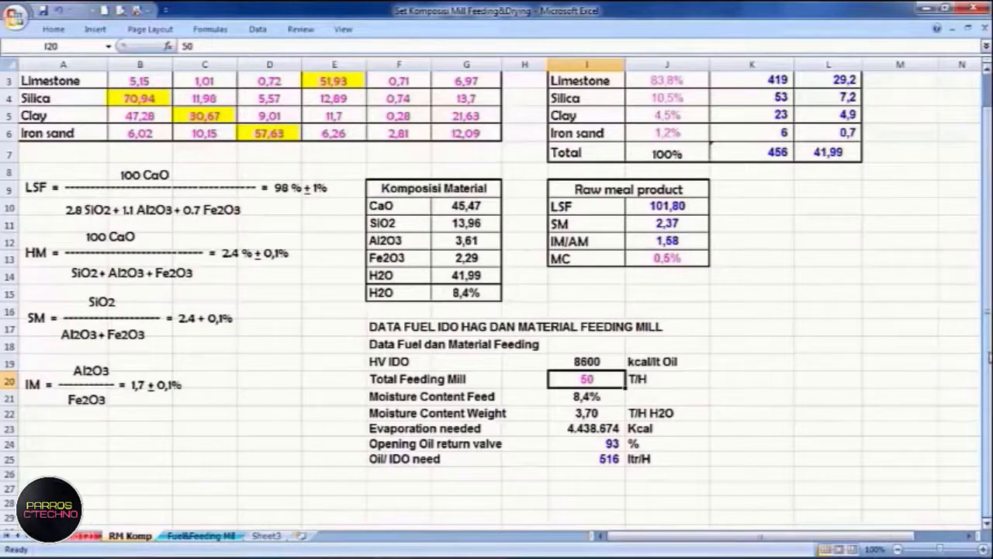
scroll(988, 353, up, 1)
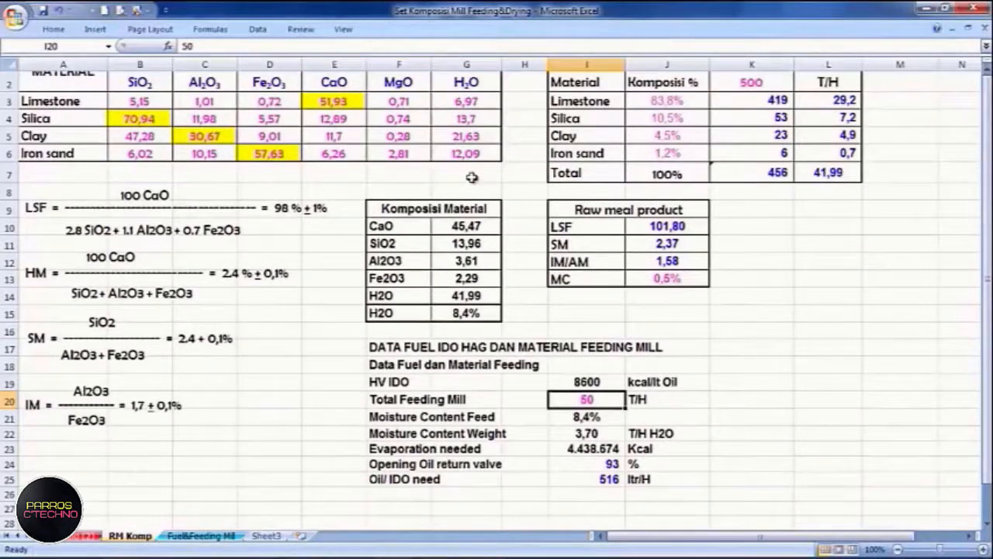
click(454, 313)
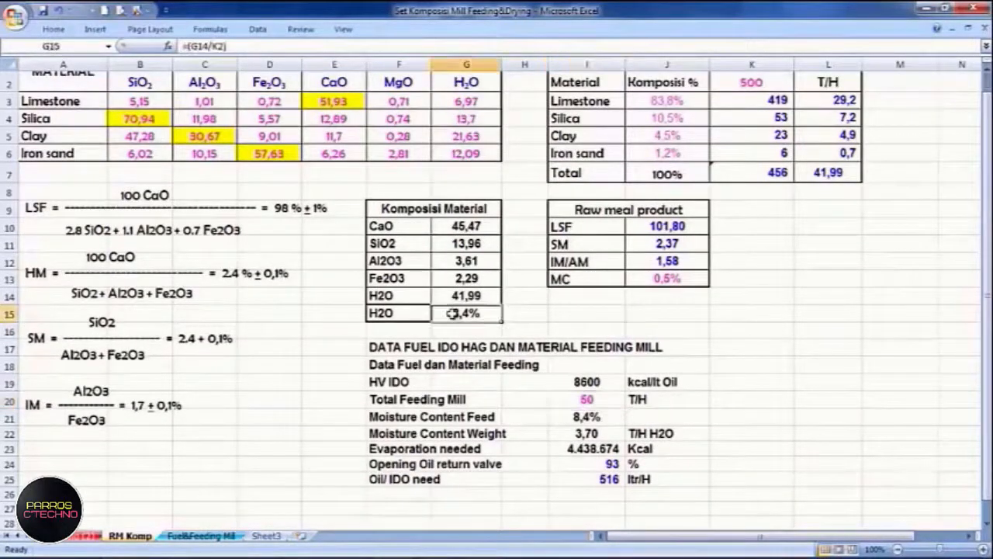
drag(984, 248, 985, 258)
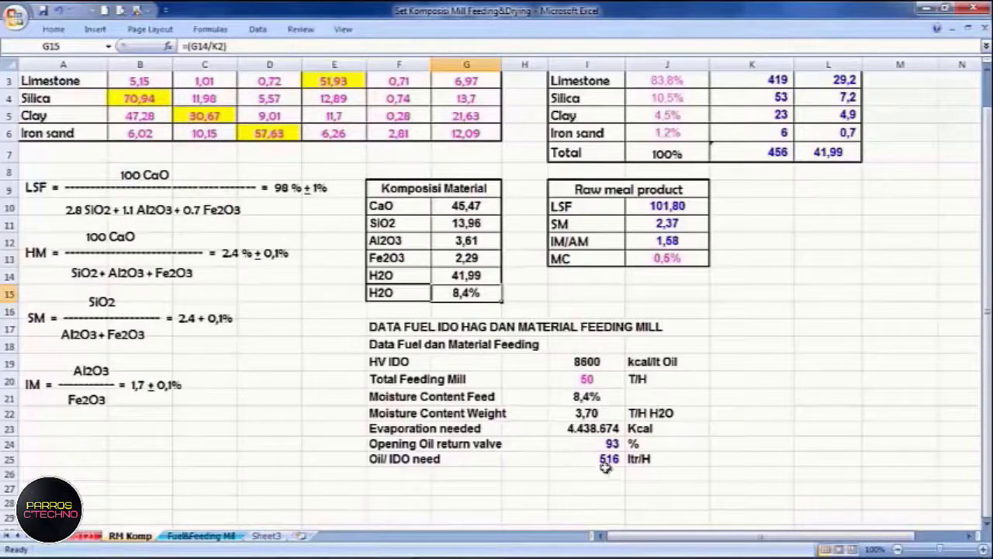
Set Total Feeding Mill to 100 T/H to calculate the oil return valve opening and oil need
click(587, 378)
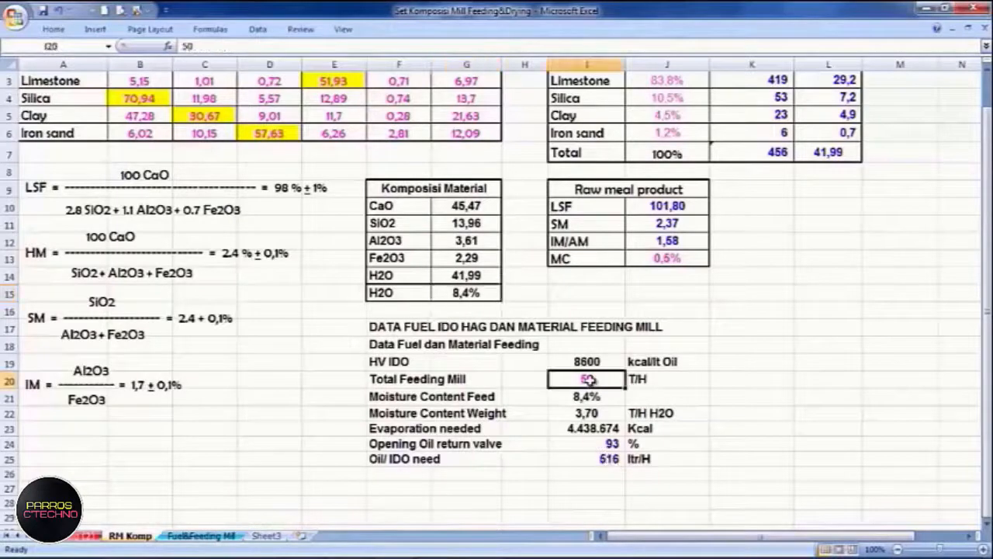
text(100)
key(Return)
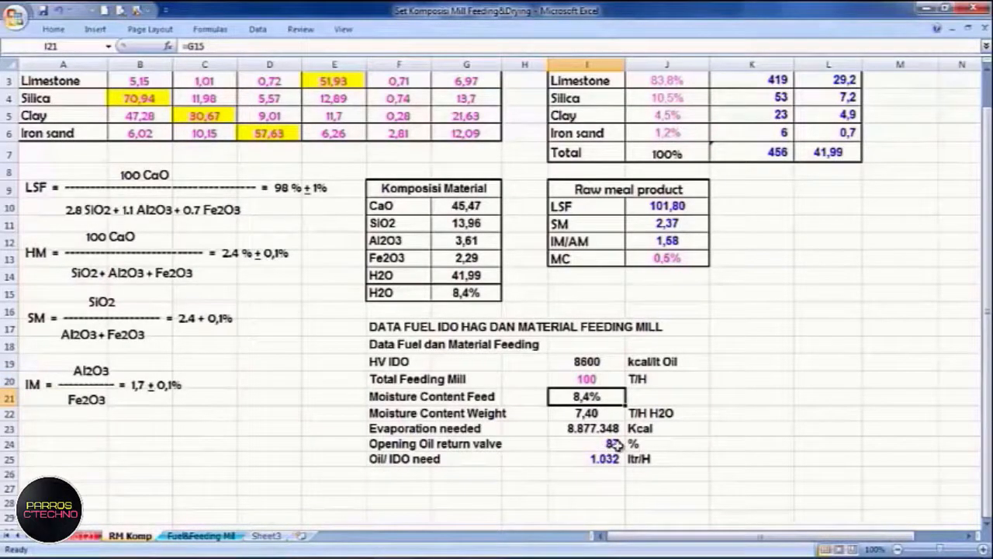
click(611, 488)
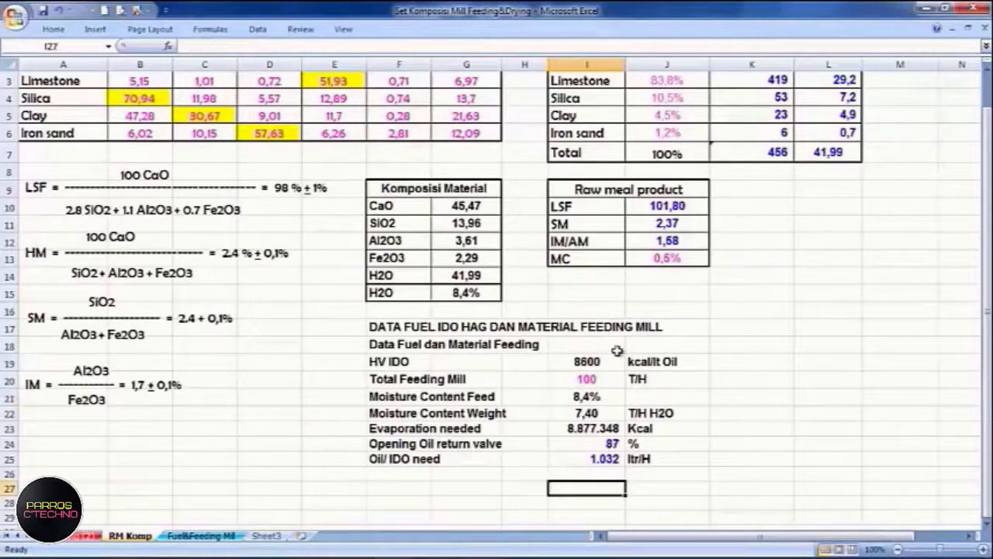
Switch back to the SIMULEX plant display and set the manual output of air volume controller F229.02 to 20 %, closing the controller
click(926, 10)
drag(986, 333, 986, 291)
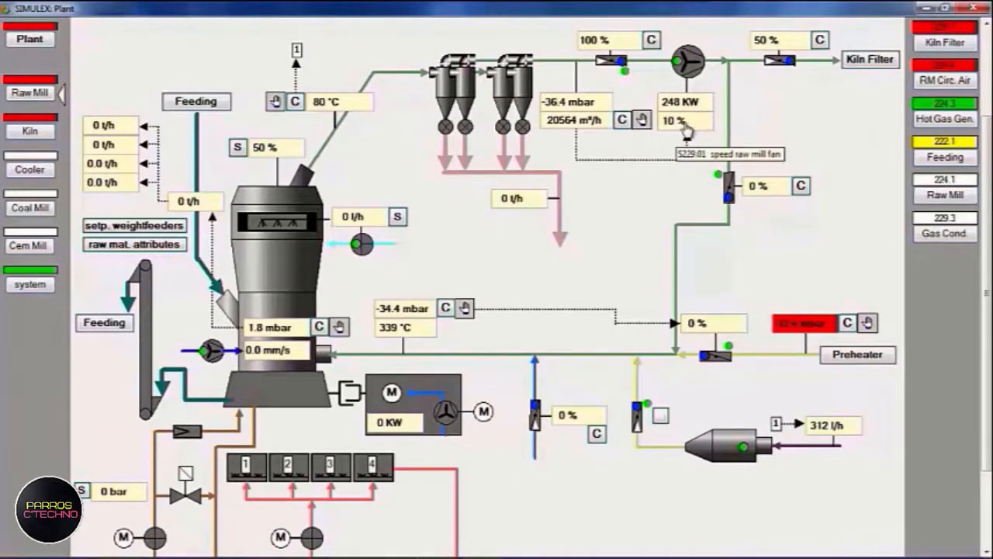
click(622, 121)
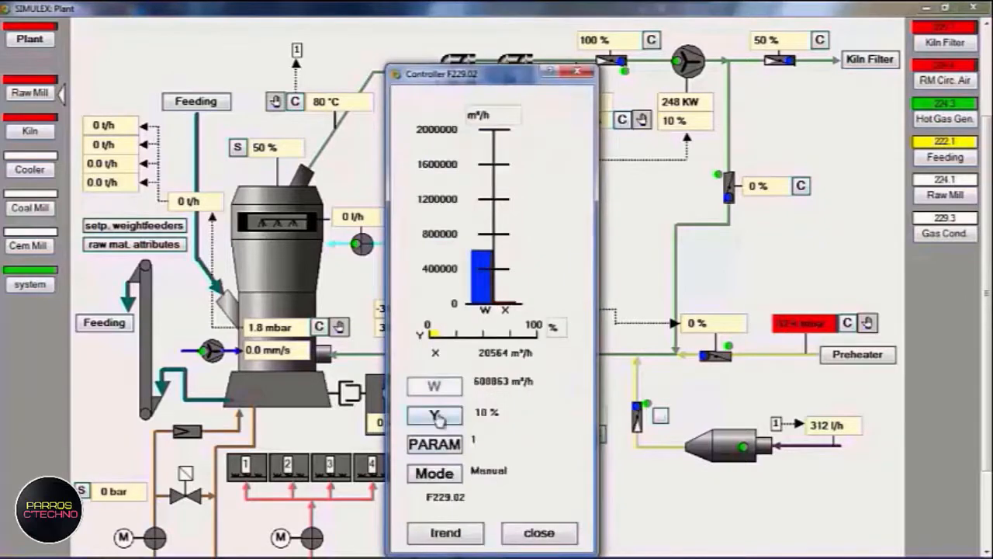
click(437, 418)
click(542, 333)
click(460, 396)
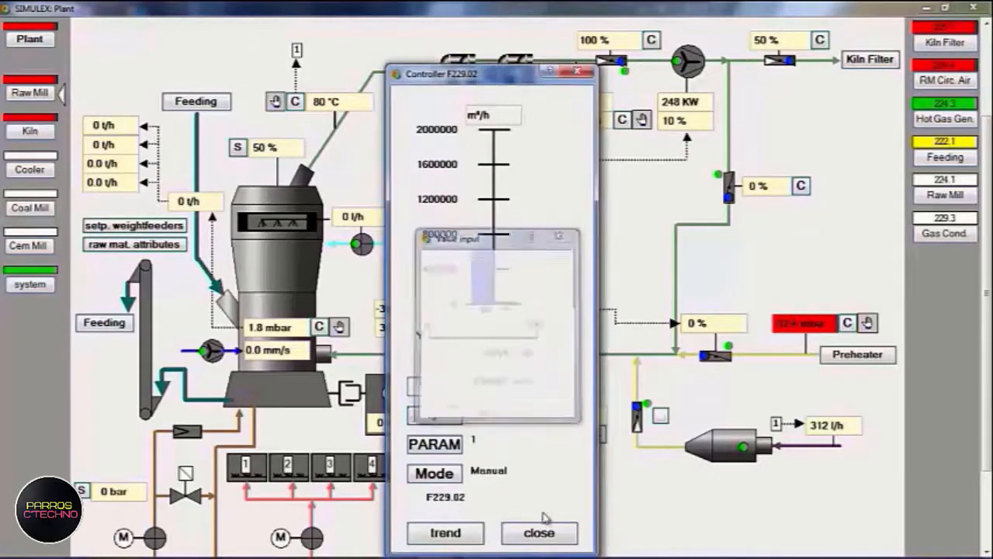
click(538, 532)
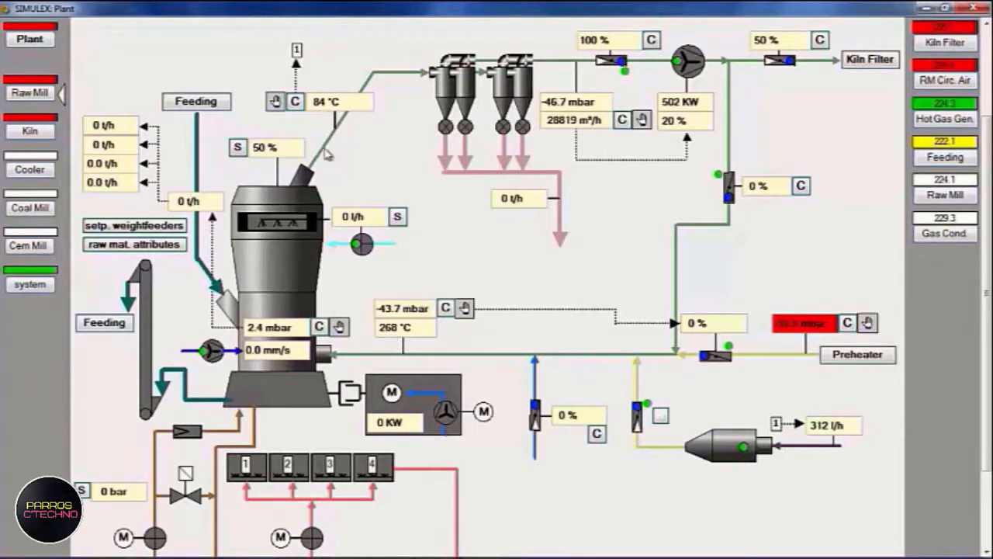
Check the limits of gas temperature T224.14 behind the raw mill, and lower its controller's manual output to 94 %
click(329, 107)
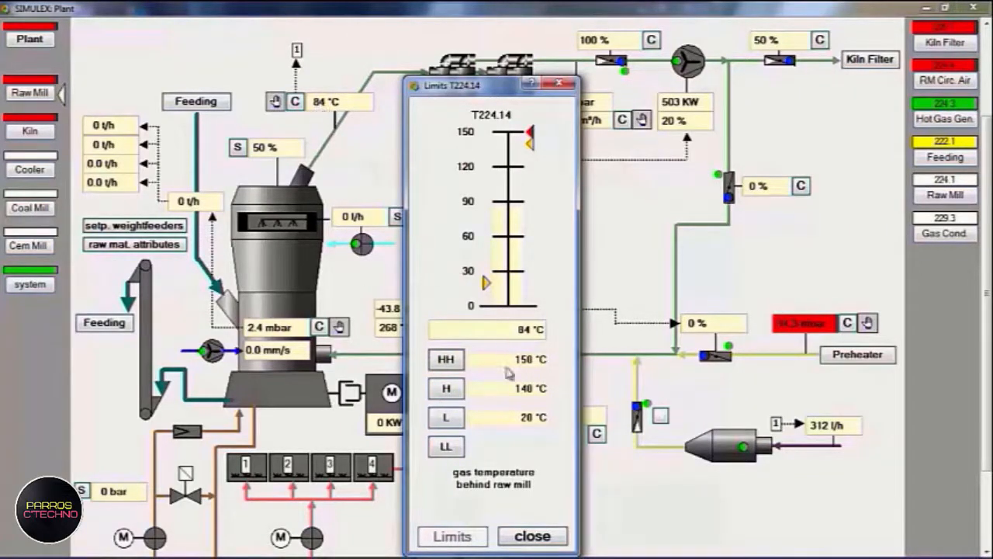
click(533, 535)
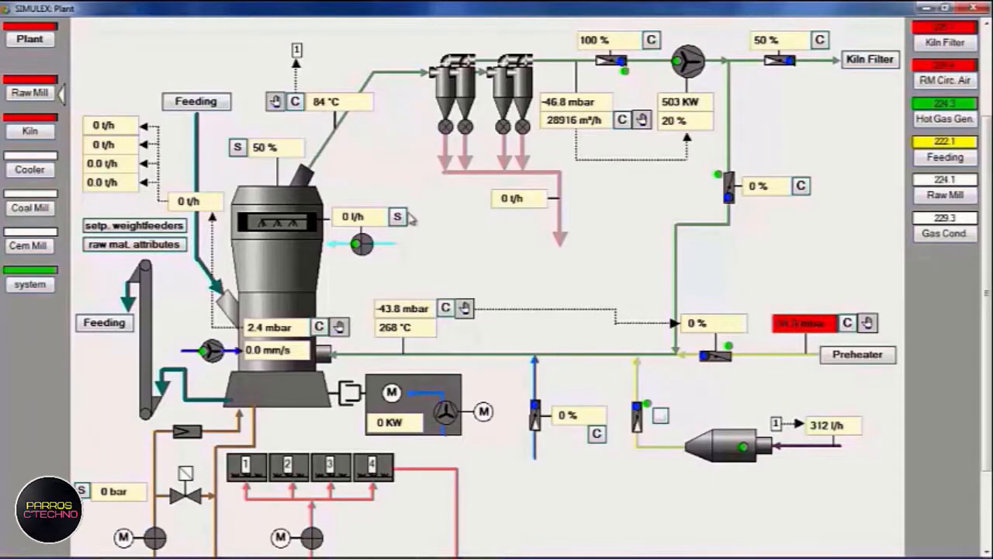
click(295, 103)
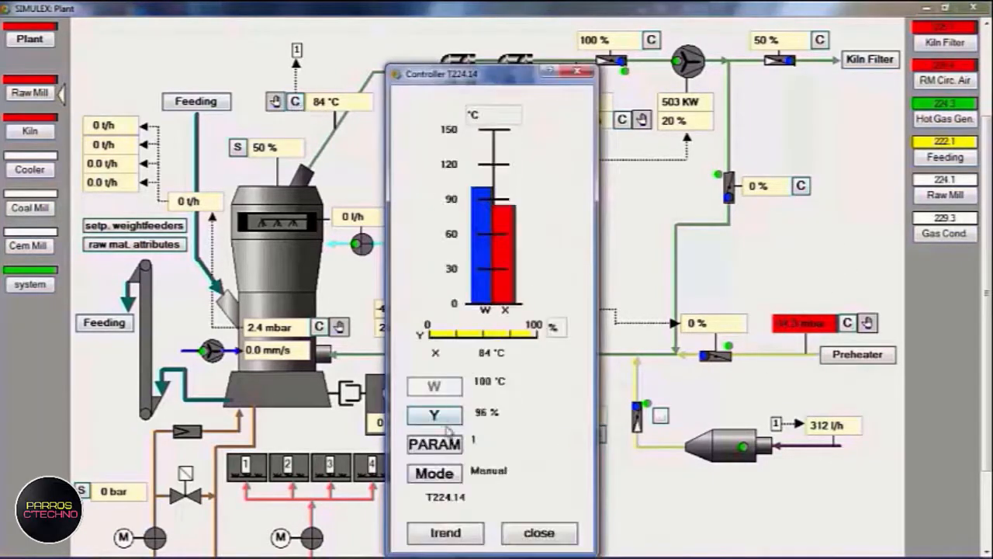
click(441, 412)
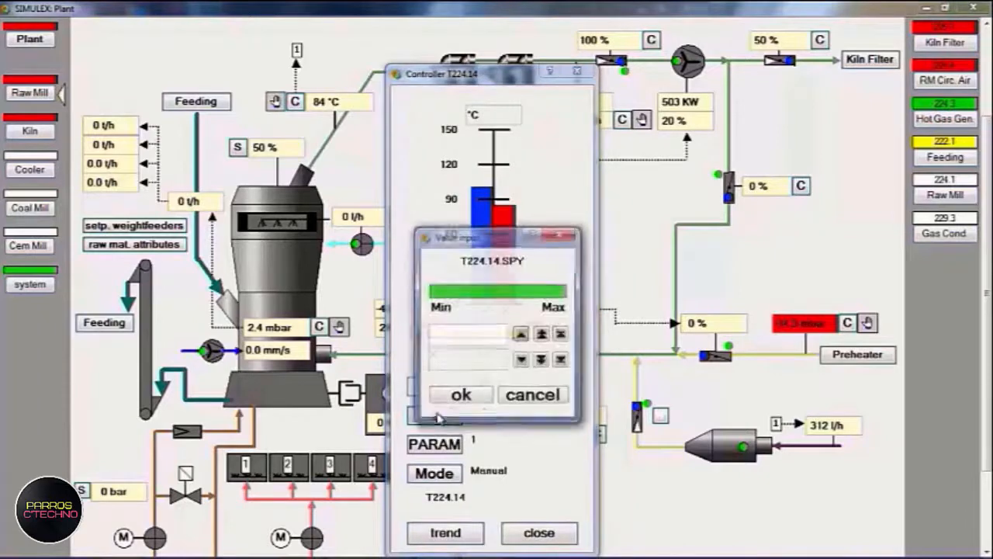
click(521, 359)
click(522, 359)
click(464, 396)
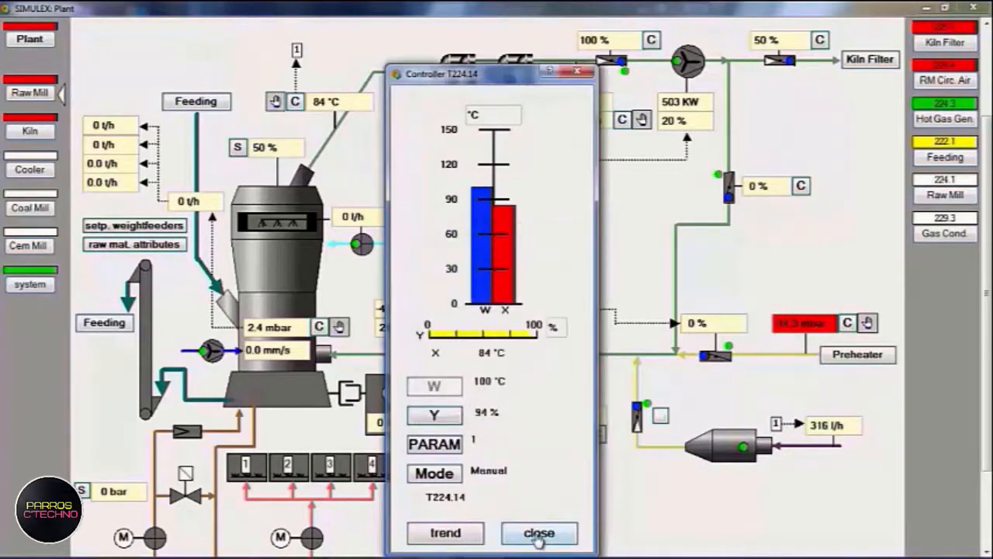
click(537, 543)
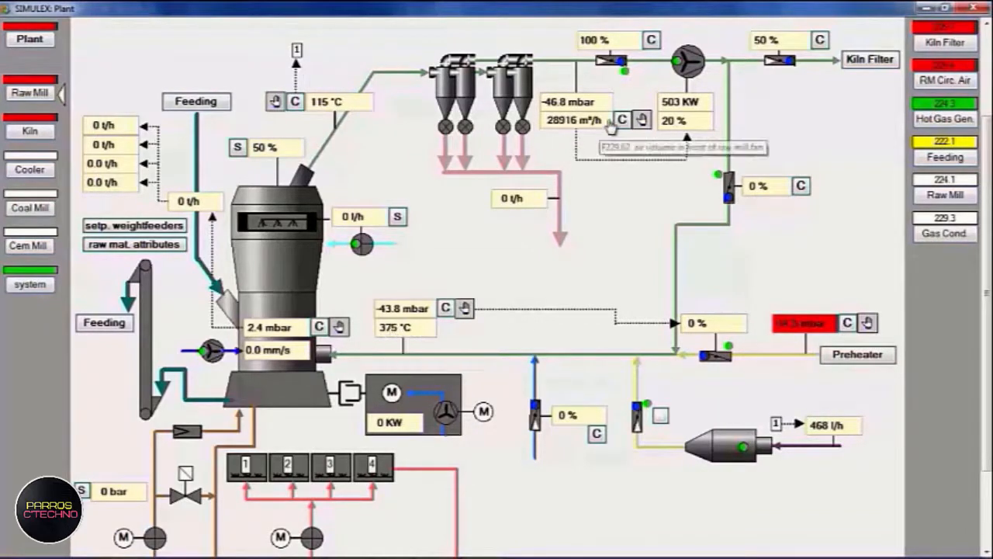
Raise the manual output of air volume controller F229.02 to 30 % and close the controller
click(623, 121)
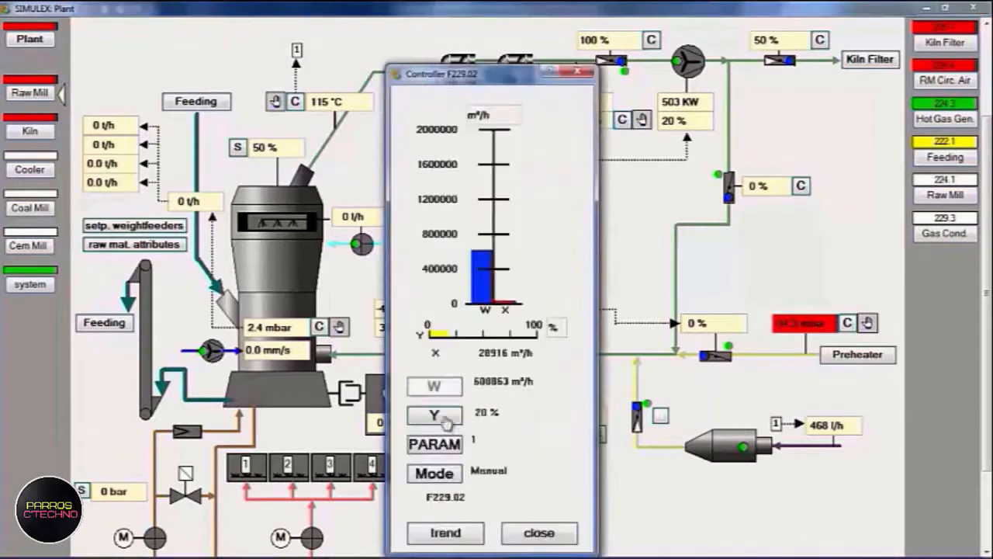
click(441, 415)
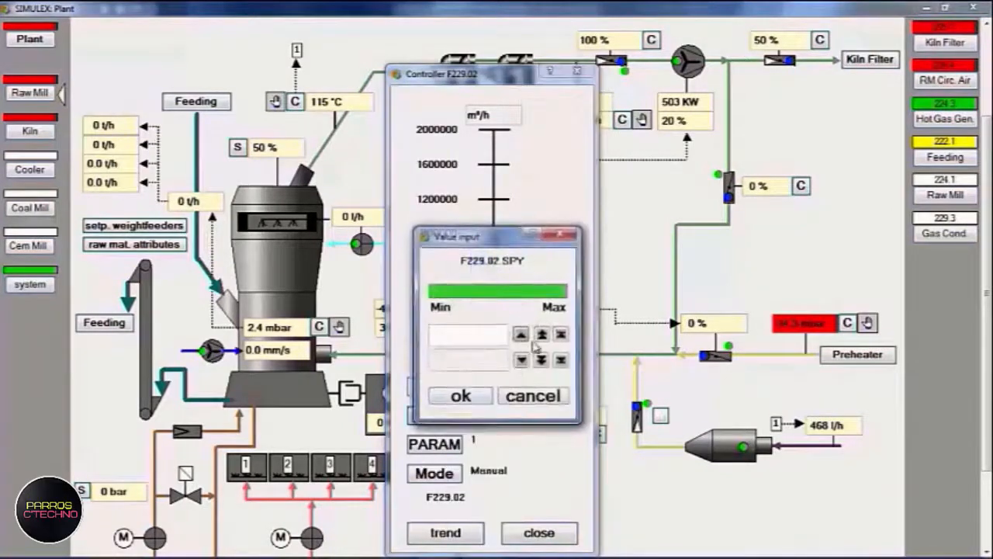
click(542, 333)
click(461, 396)
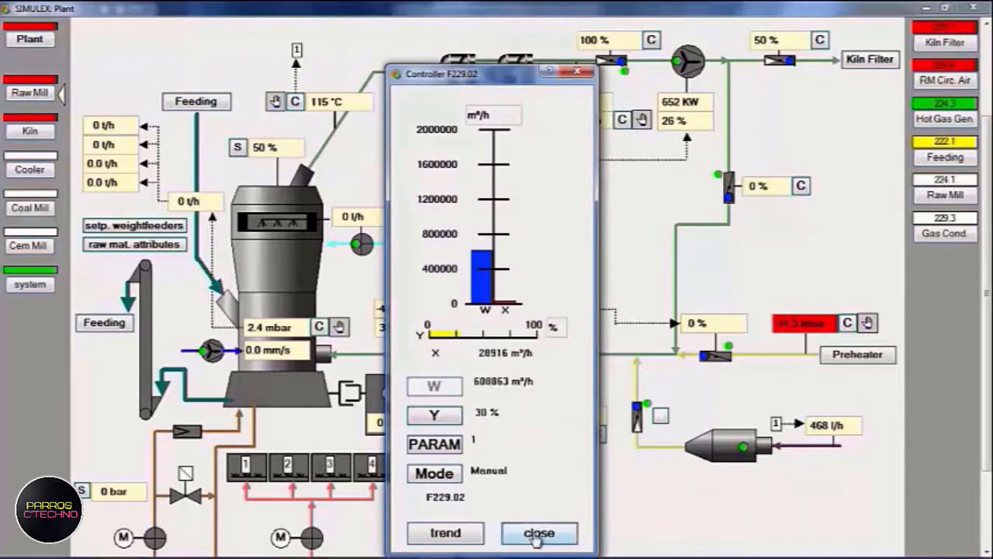
click(537, 535)
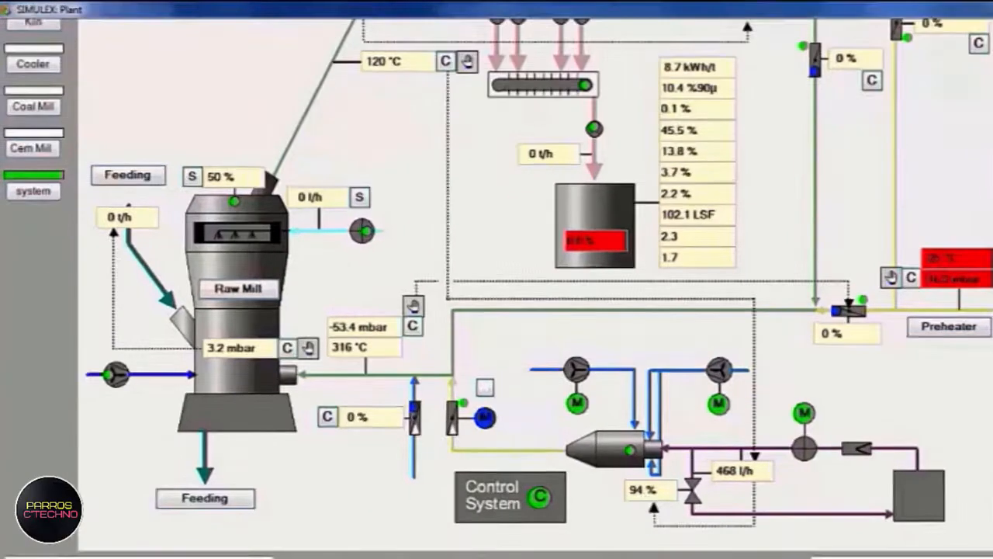
Check the required oil return valve opening in the spreadsheet and set the manual output of controller T224.14 to 93 %
click(391, 551)
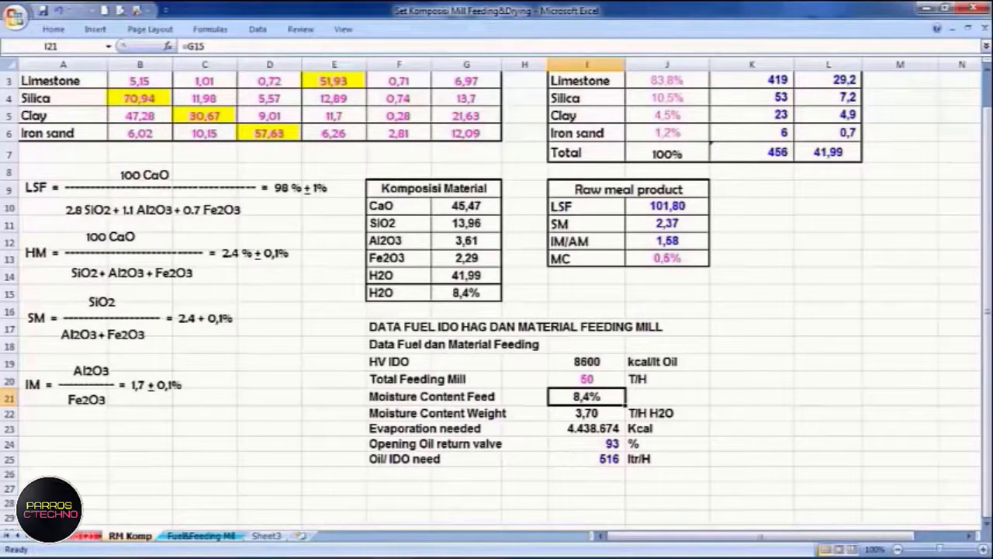
click(359, 551)
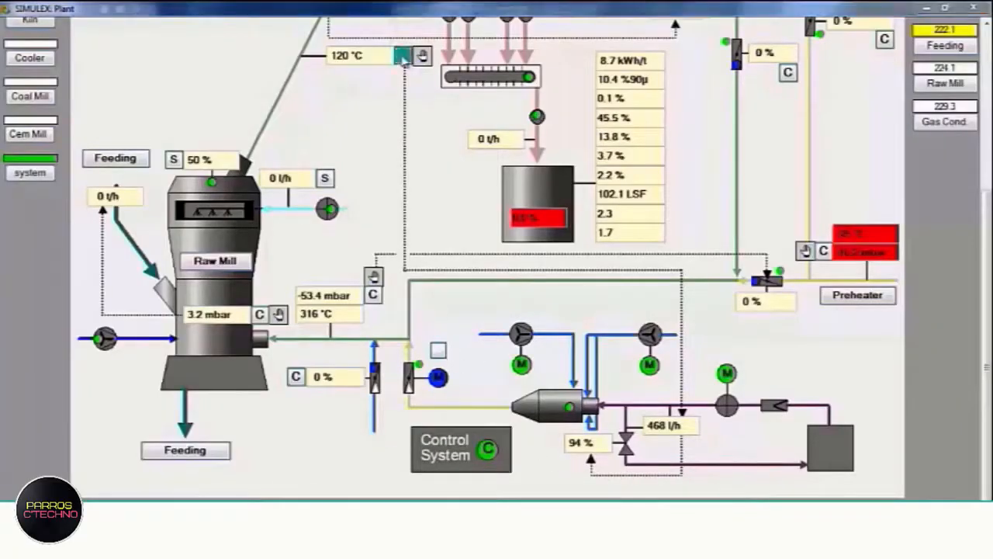
click(402, 55)
click(441, 352)
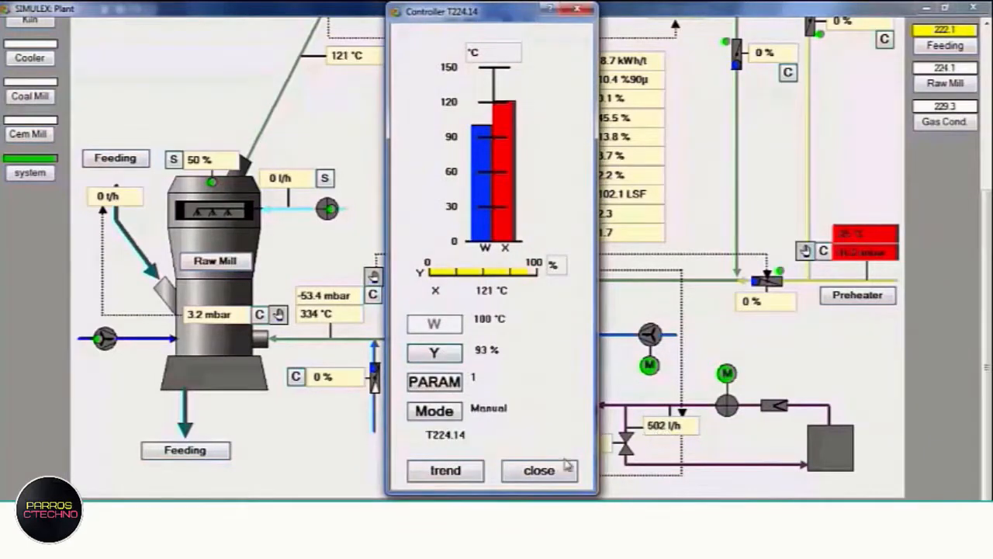
click(538, 472)
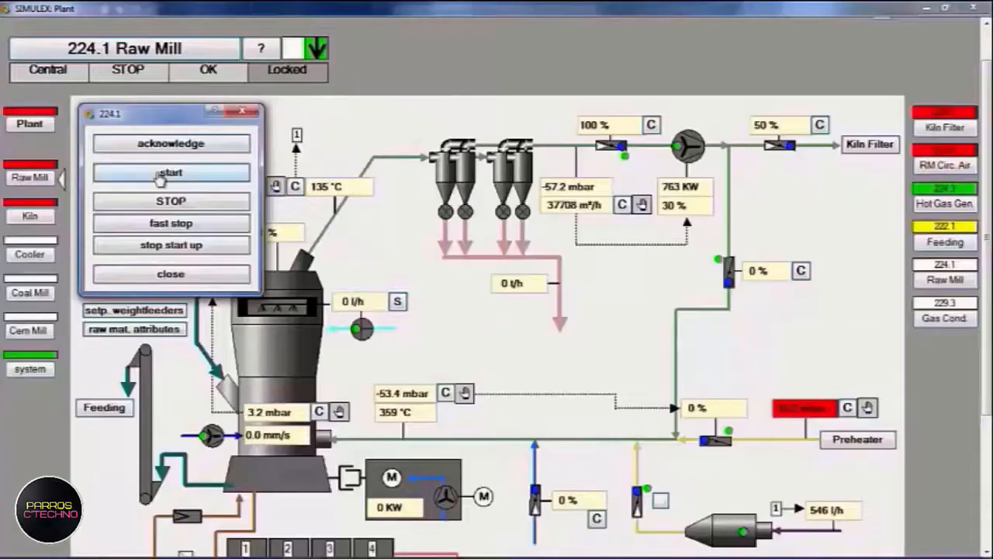
Start the 224.1 Raw Mill group and open the raw mill overview with the feed silos
click(163, 172)
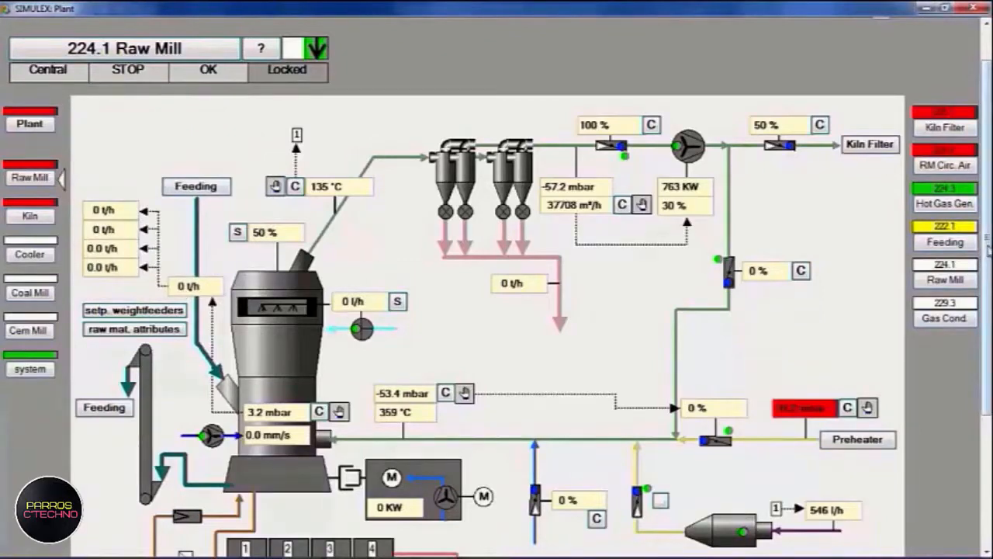
drag(987, 245, 988, 281)
click(34, 128)
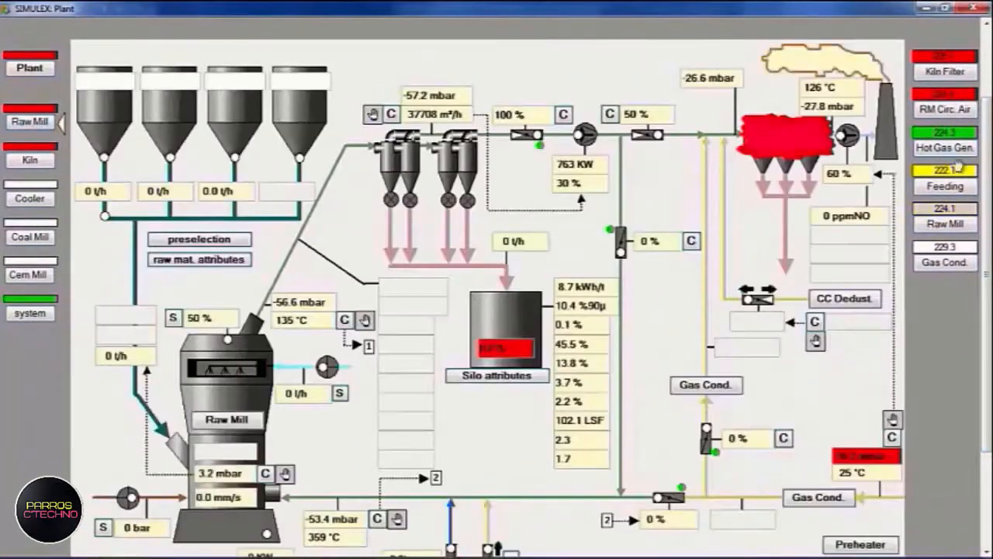
drag(988, 181, 991, 208)
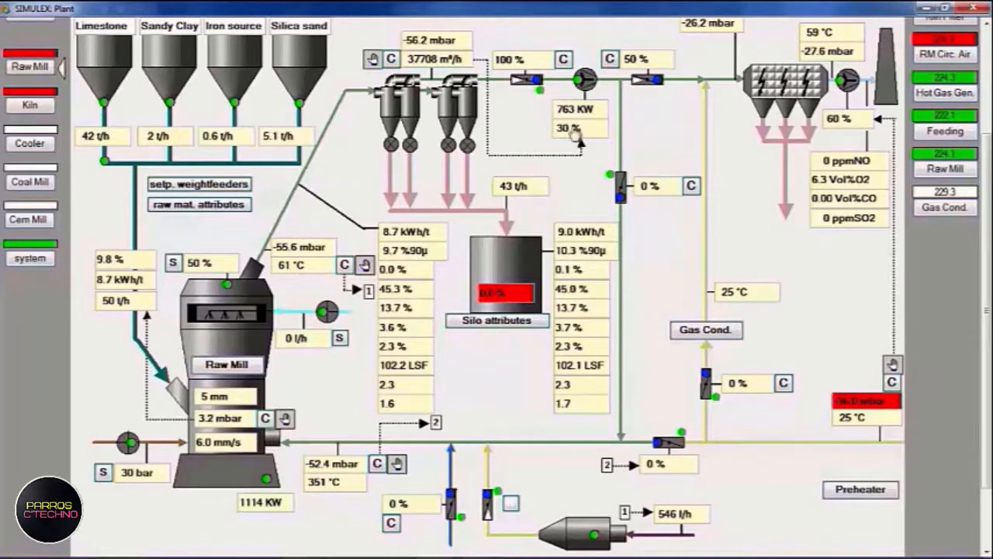
Increase the manual output of air volume controller F229.02 to 40 % and close the controller
click(391, 60)
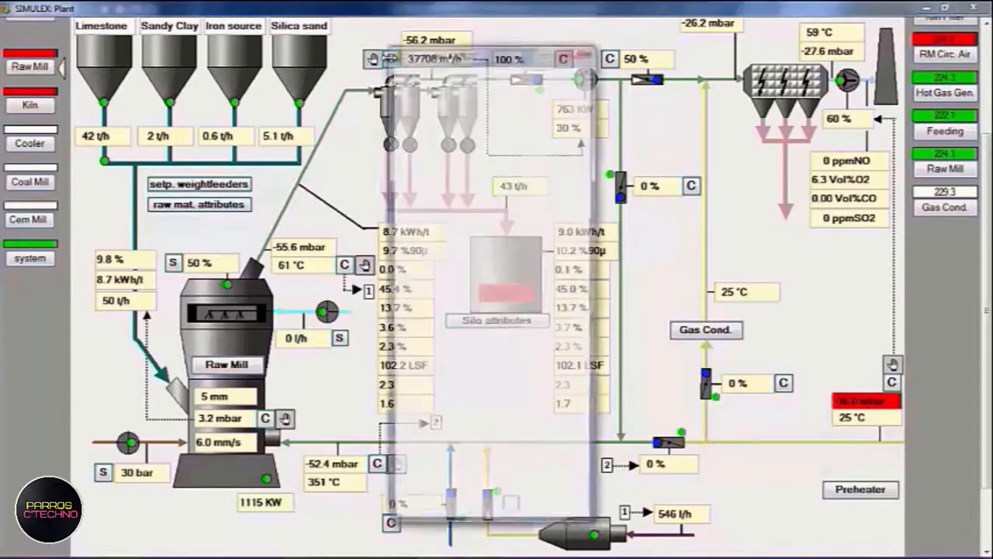
click(417, 396)
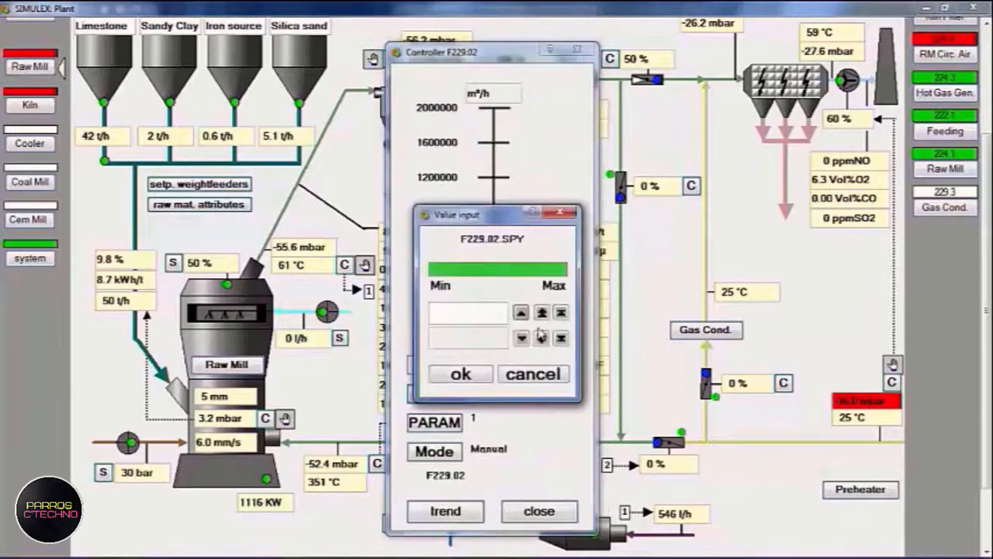
click(542, 312)
click(460, 373)
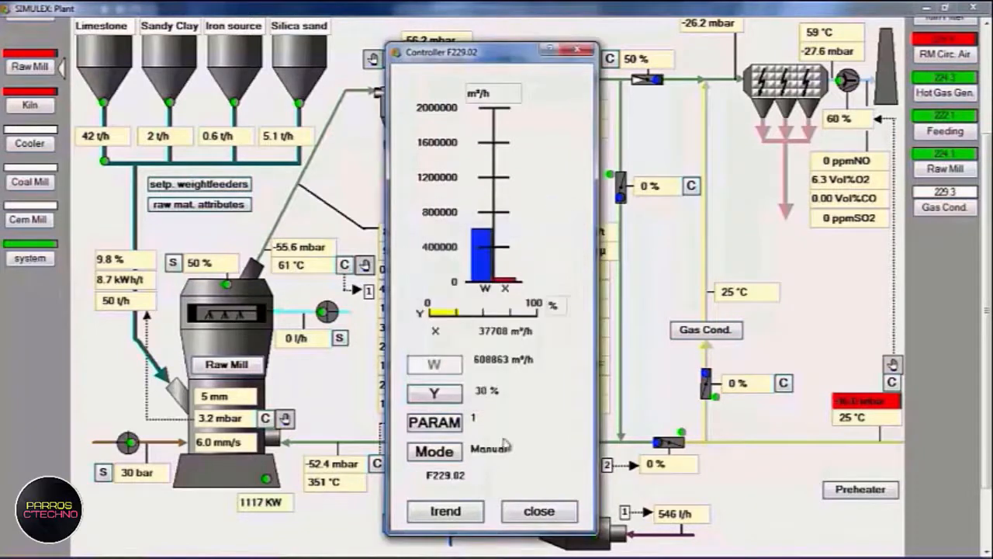
click(535, 511)
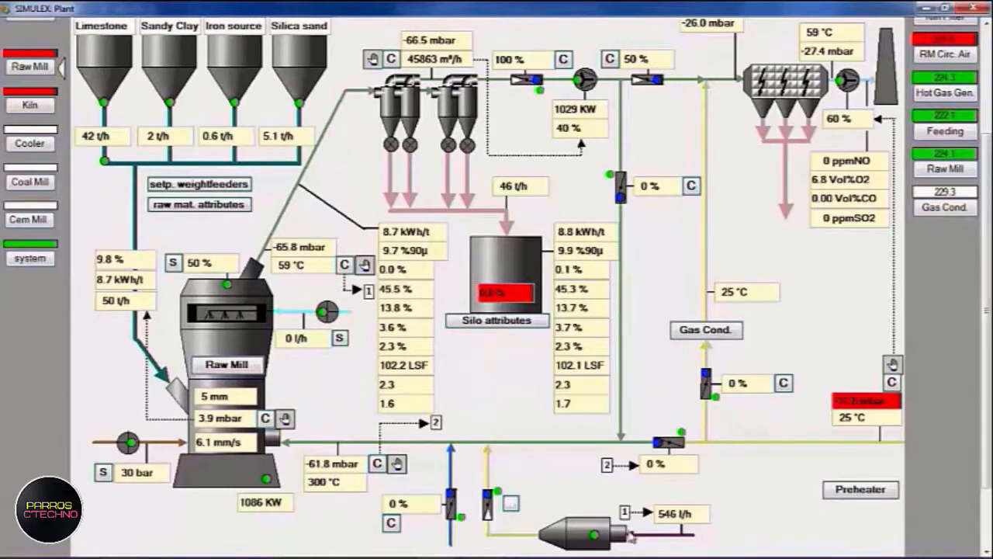
Set the manual output of temperature controller T224.14 to 87 % and close the controller
click(346, 266)
click(434, 394)
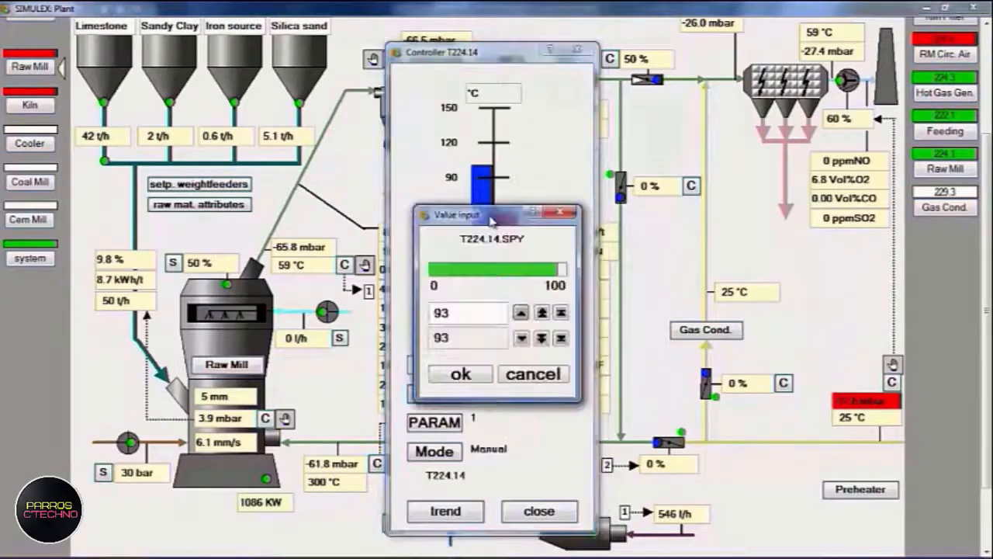
drag(492, 216, 538, 122)
click(569, 242)
click(569, 243)
click(569, 242)
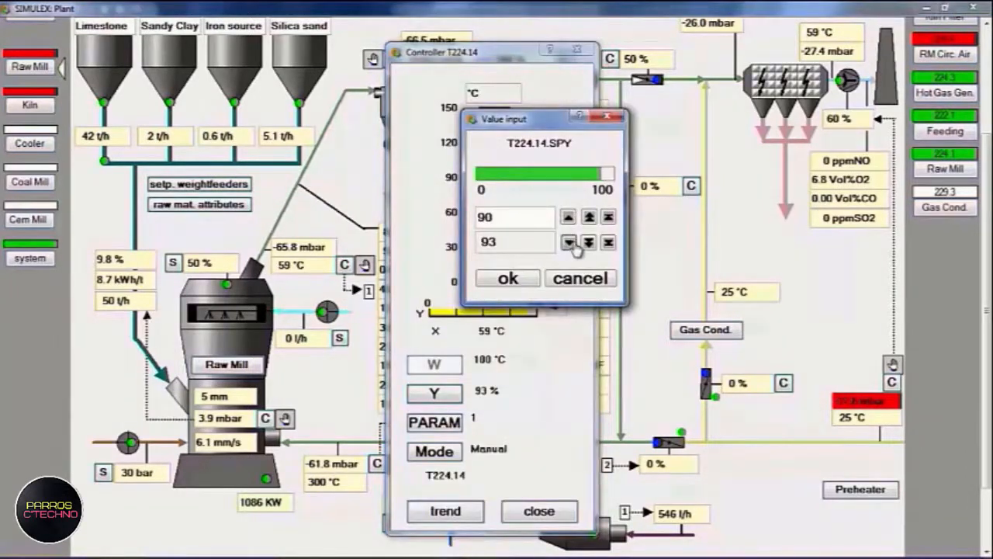
click(567, 216)
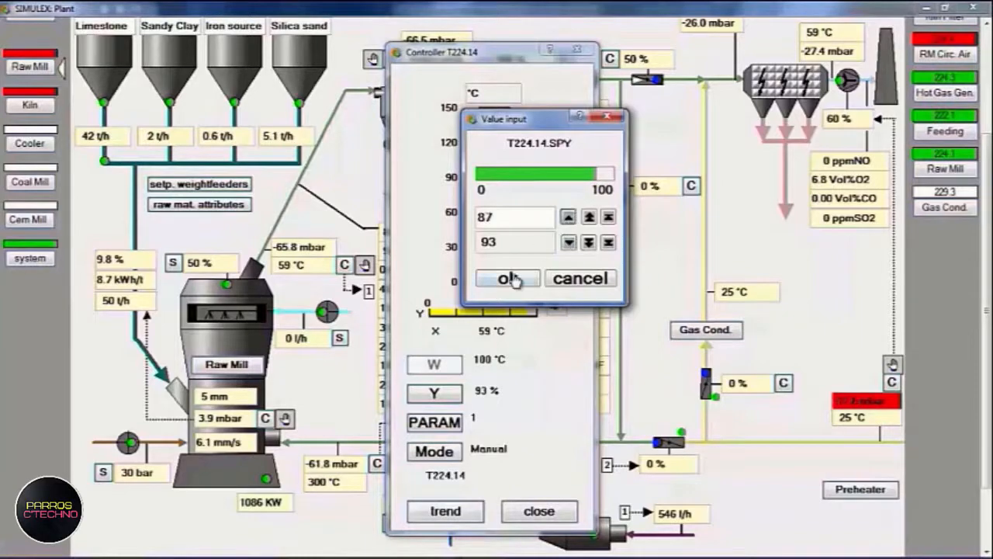
click(508, 278)
click(539, 510)
Raise the raw mill feed to 100 t/h through the manual output of controller P224.04 and close the controller
click(264, 417)
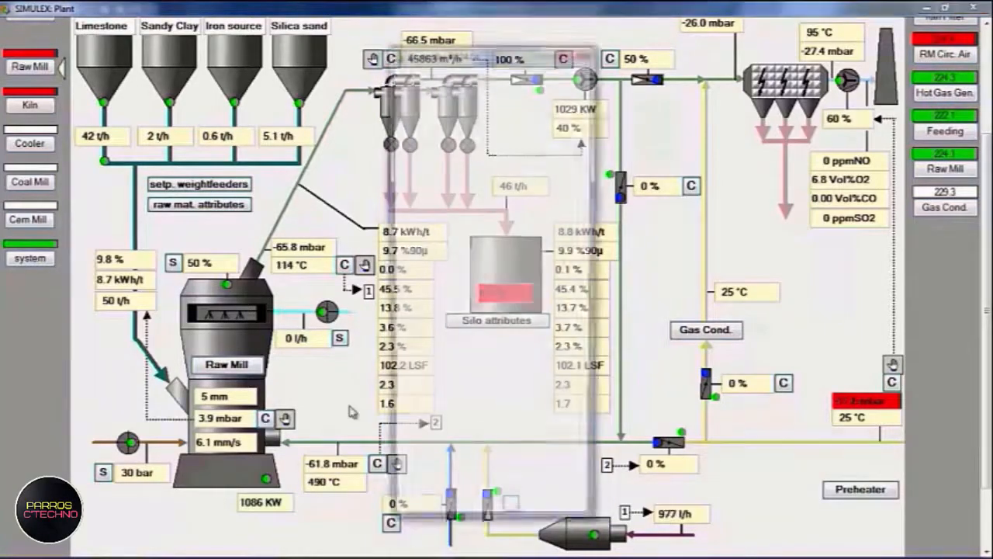
click(454, 393)
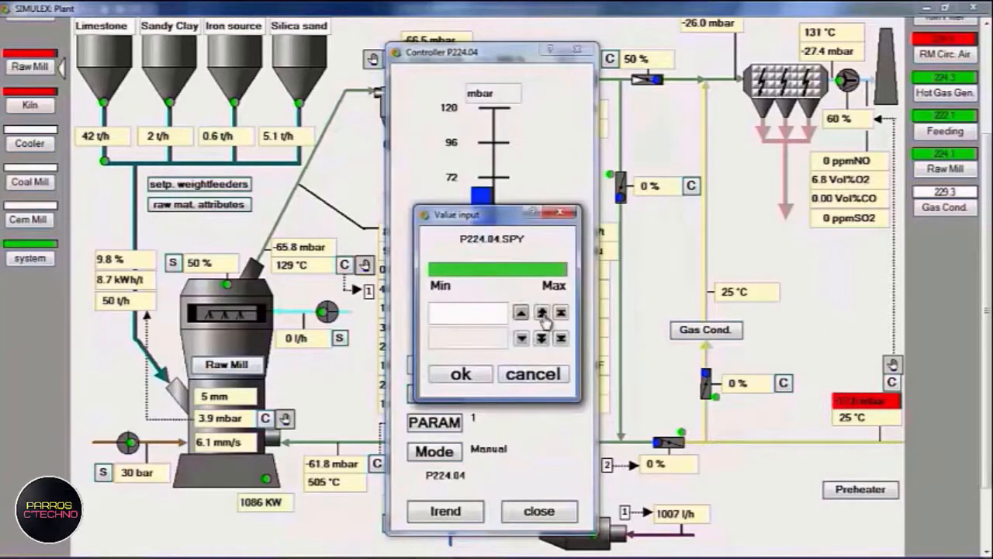
click(520, 313)
click(461, 373)
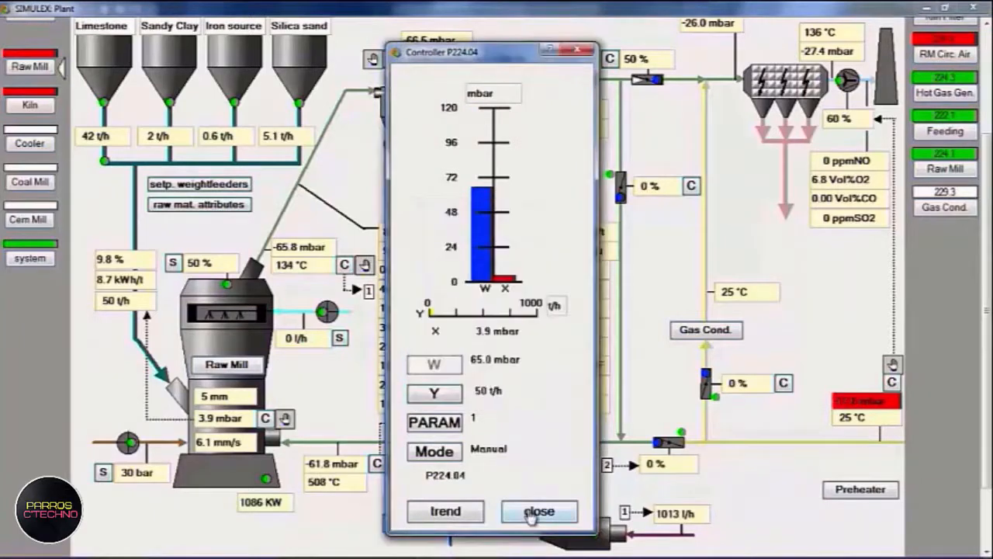
click(539, 511)
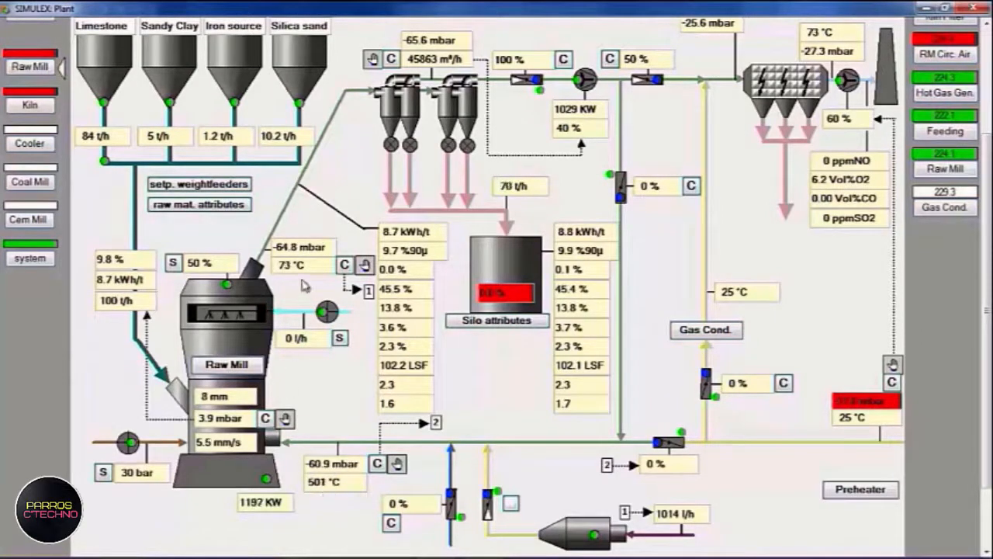
Increase the manual output of air volume controller F229.02 to 60 % and close the controller
click(391, 59)
click(431, 388)
click(541, 313)
click(460, 374)
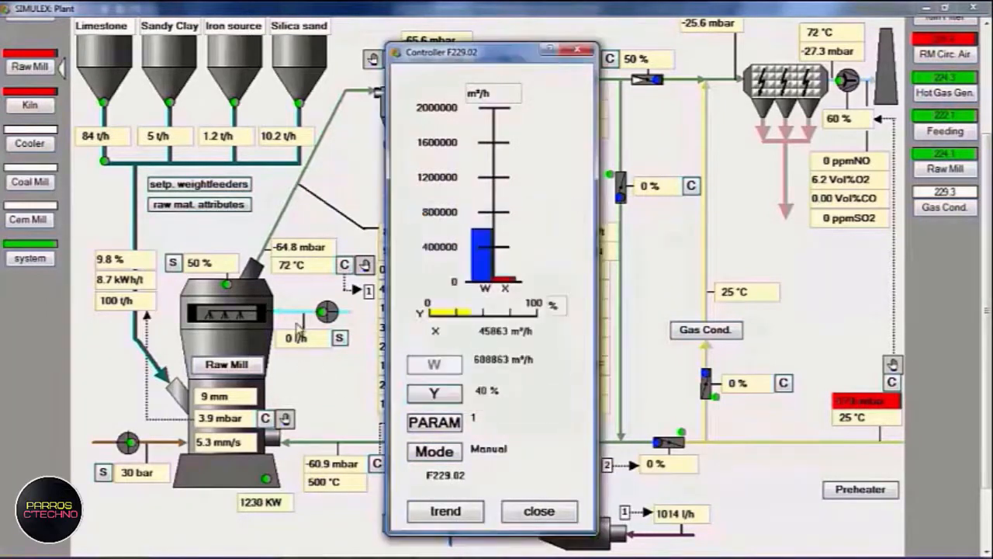
click(536, 517)
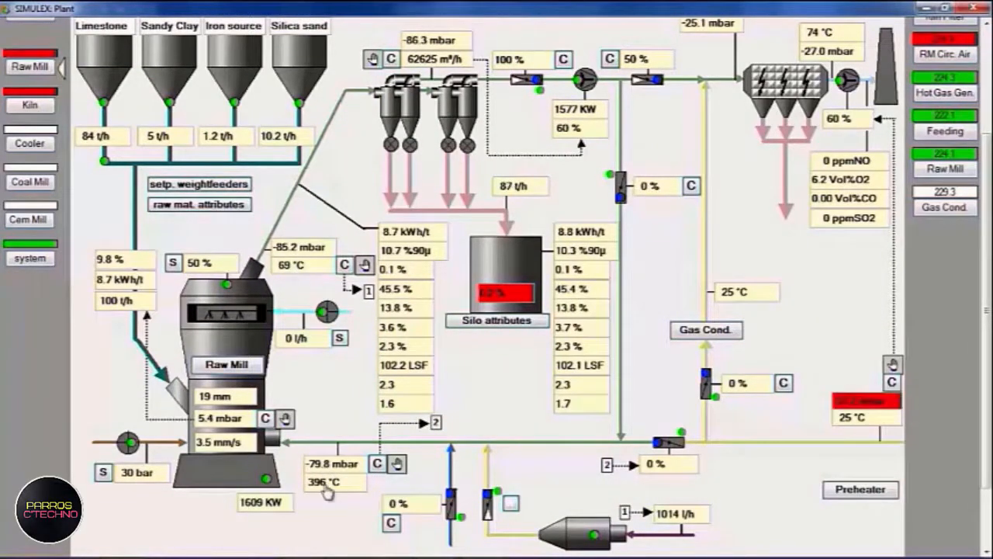
Lower the manual output of temperature controller T224.14 to 82 % and close the controller
mouse_move(323, 488)
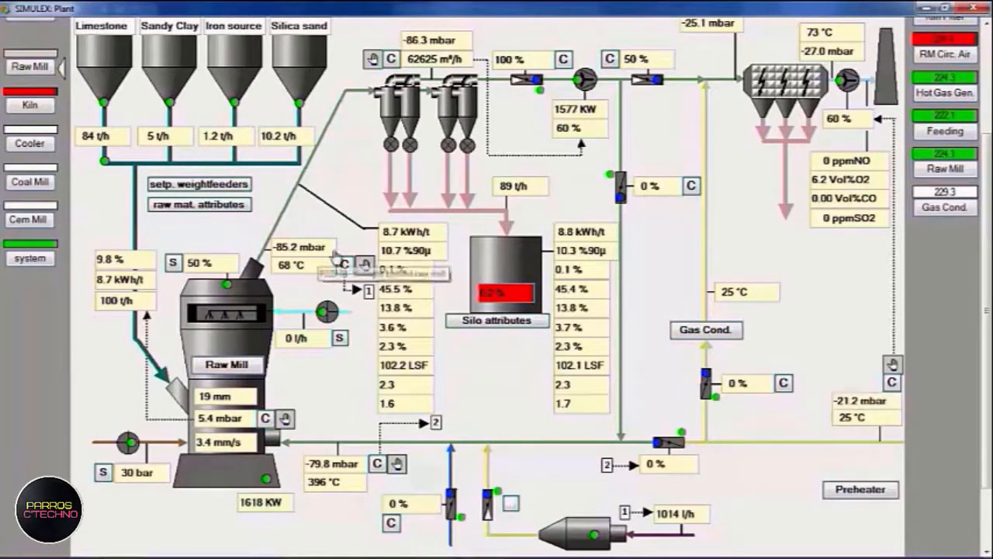
click(346, 266)
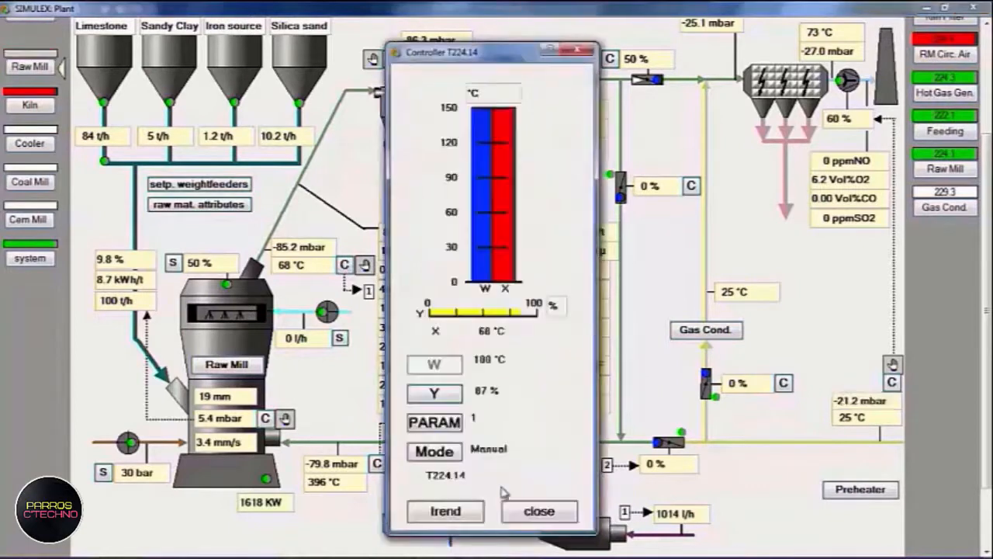
click(439, 394)
click(521, 339)
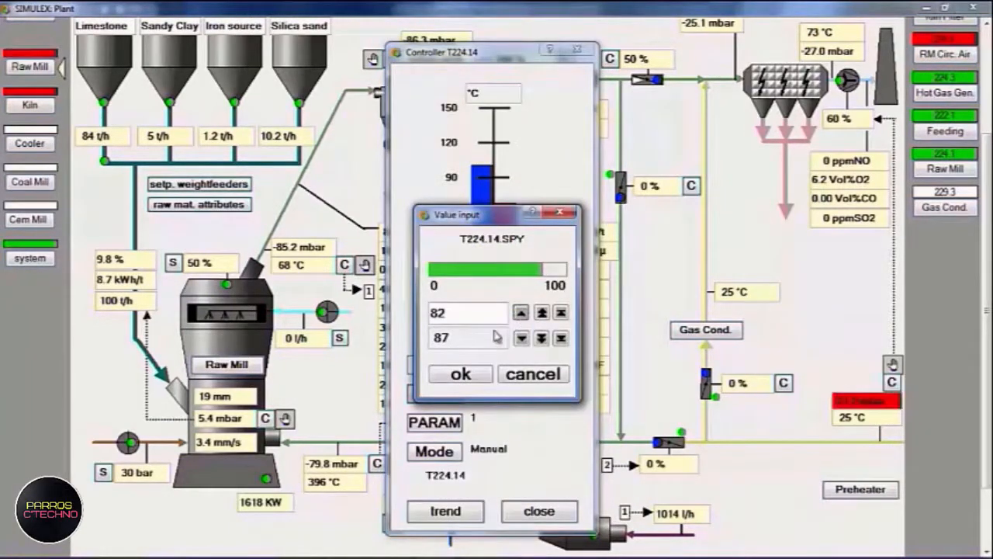
click(458, 374)
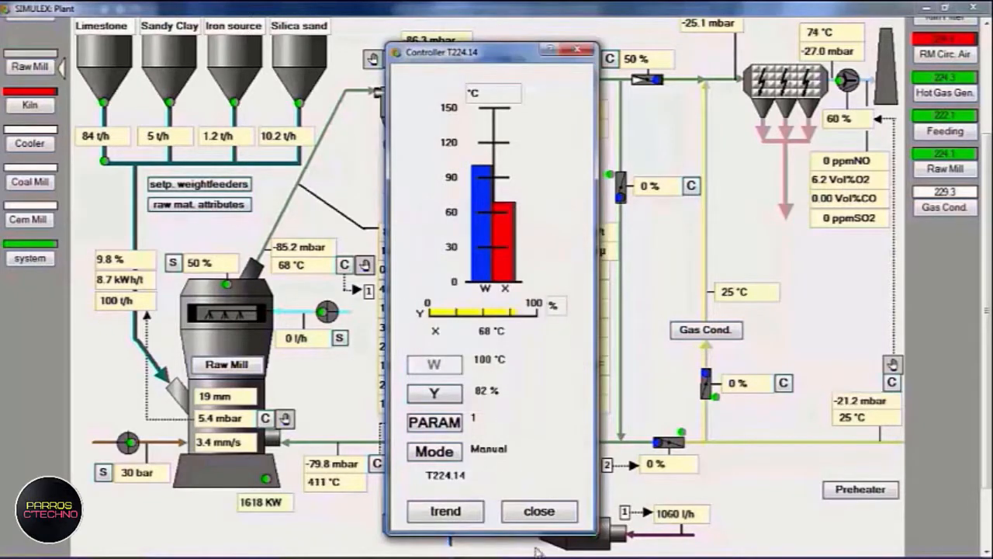
click(540, 512)
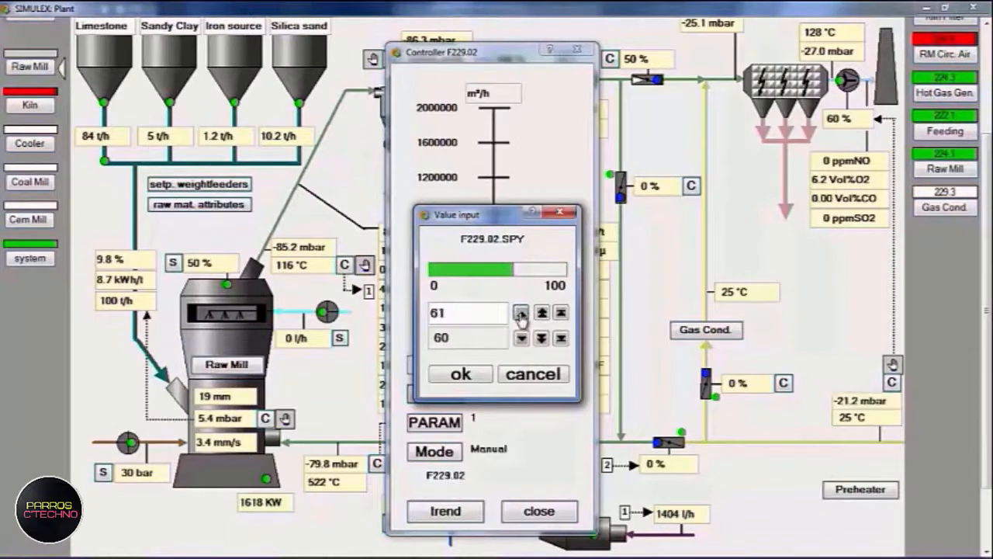
Apply a manual output of 65 % to air volume controller F229.02 and close the controller
click(462, 374)
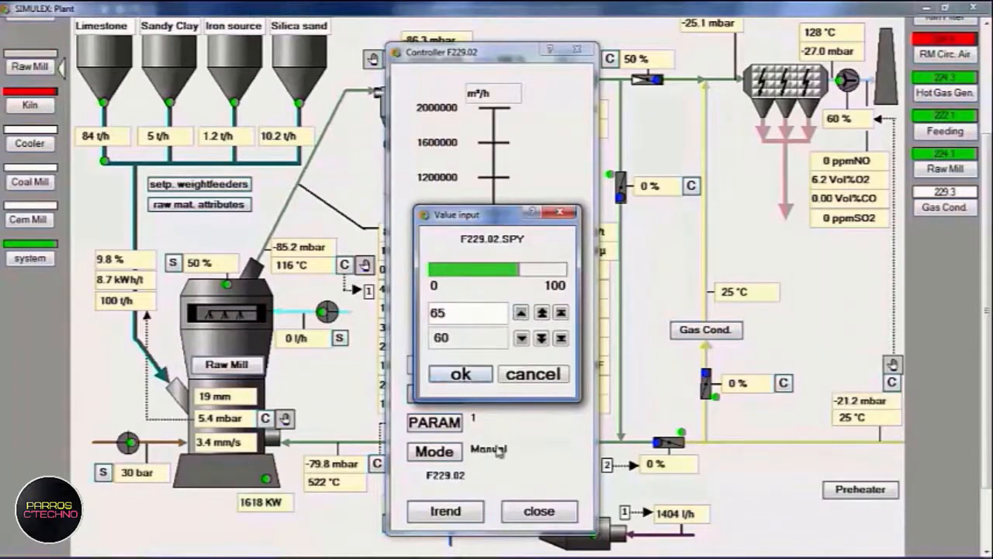
click(539, 511)
Open the damper behind the mill fan to 60 % with positioner G229.05 and close the positioner
click(609, 60)
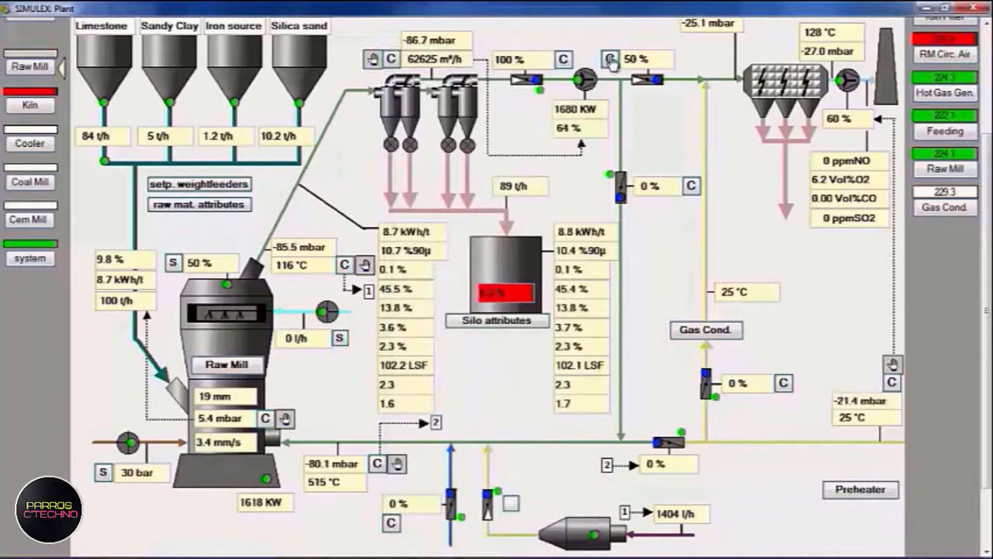
click(440, 402)
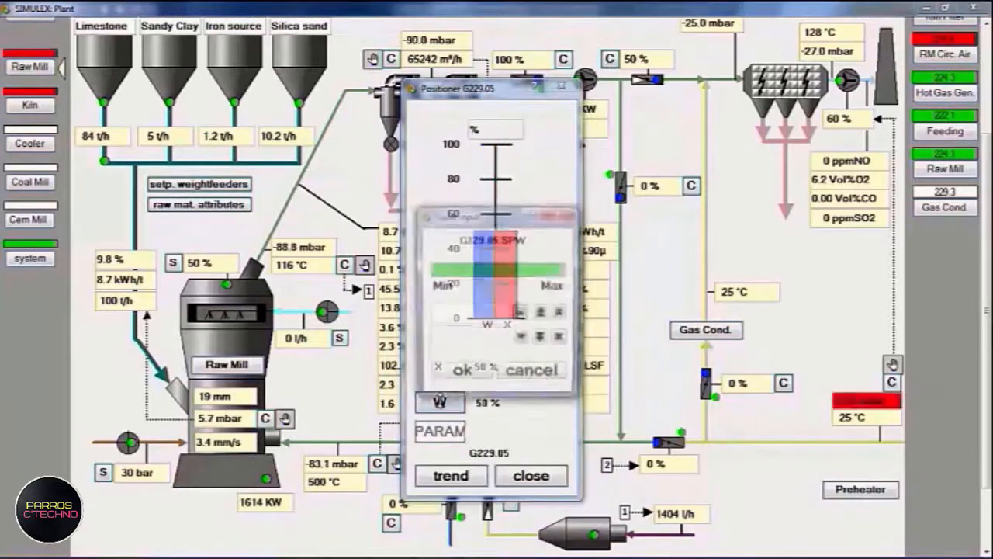
click(542, 313)
click(542, 313)
click(540, 344)
click(461, 375)
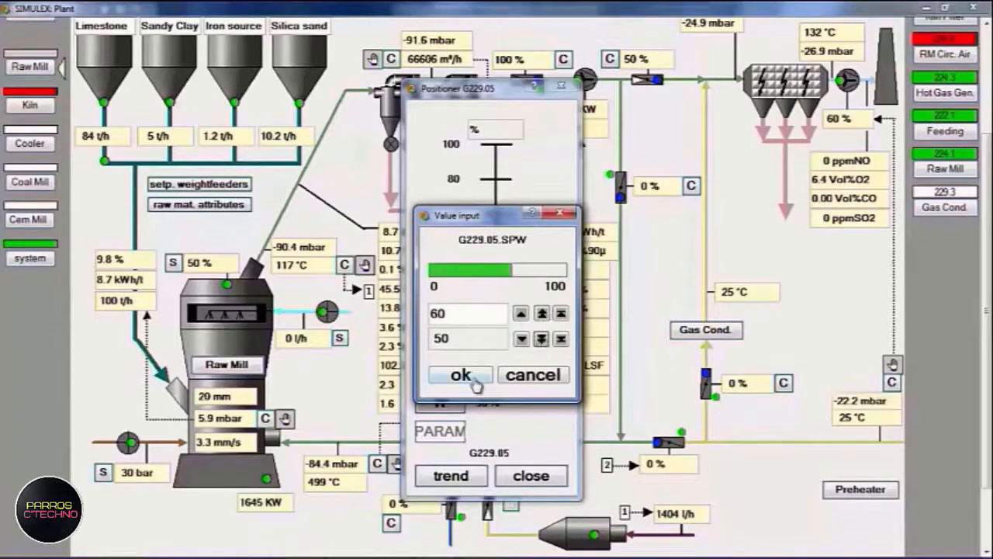
click(531, 478)
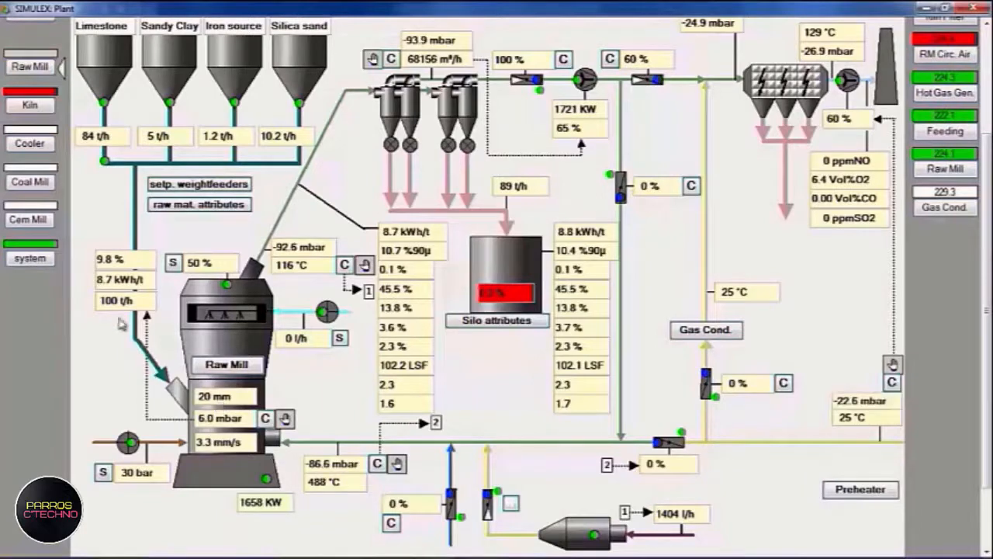
Raise the raw mill feed to 150 t/h through the manual output of controller P224.04 and close the controller
click(266, 419)
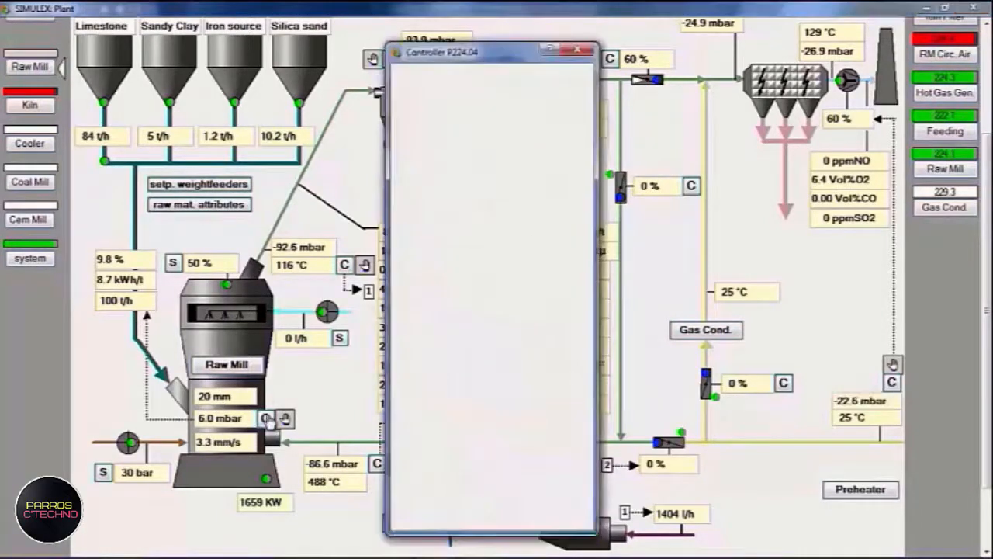
click(435, 393)
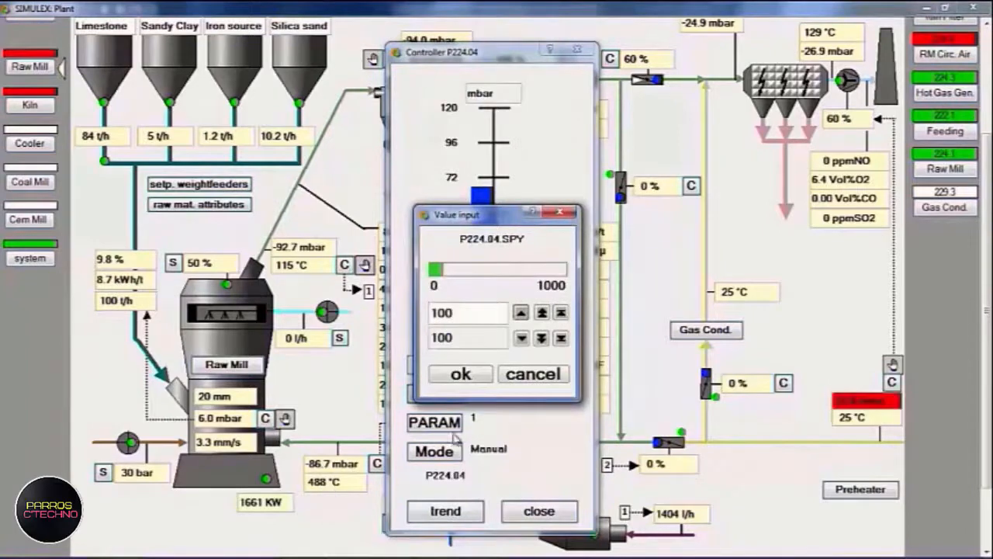
click(475, 375)
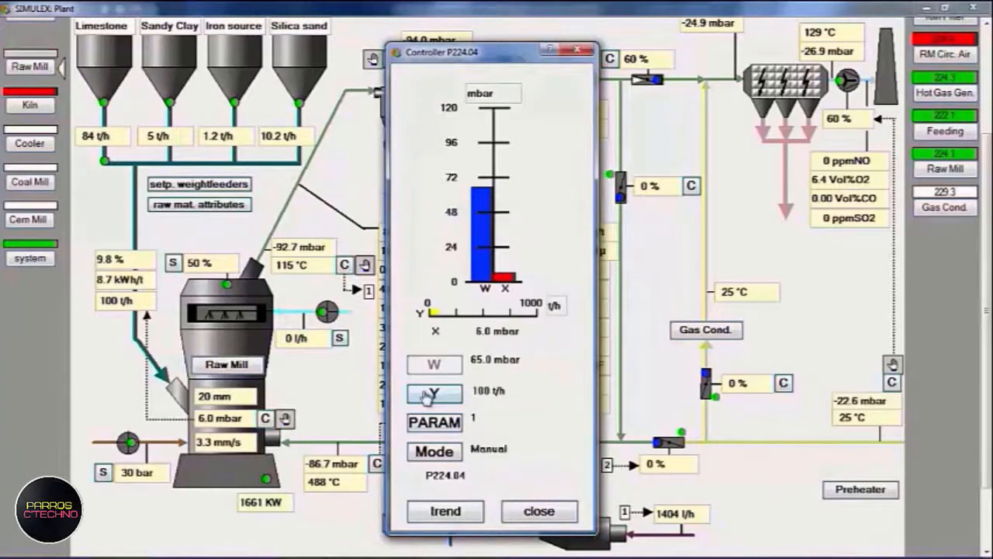
click(429, 395)
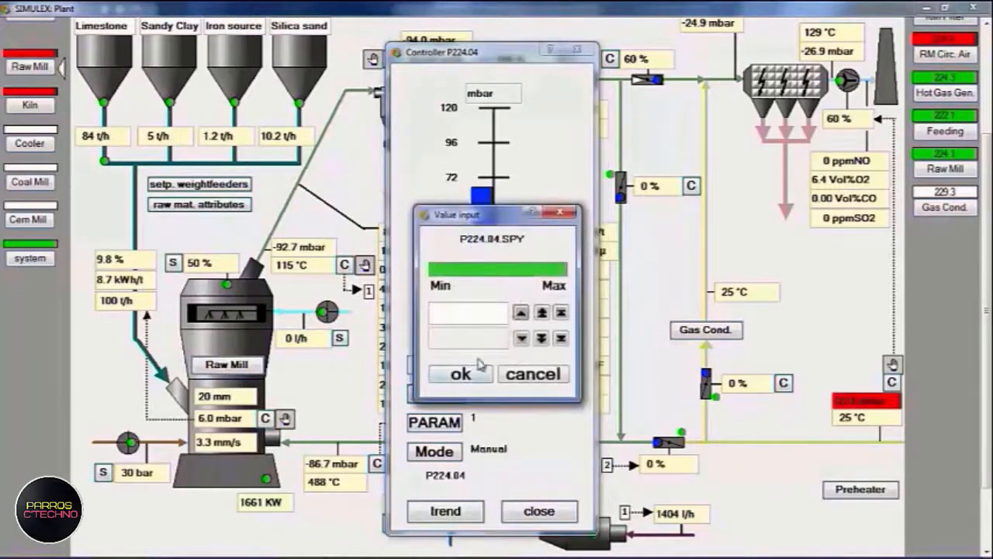
click(521, 312)
click(461, 374)
click(538, 510)
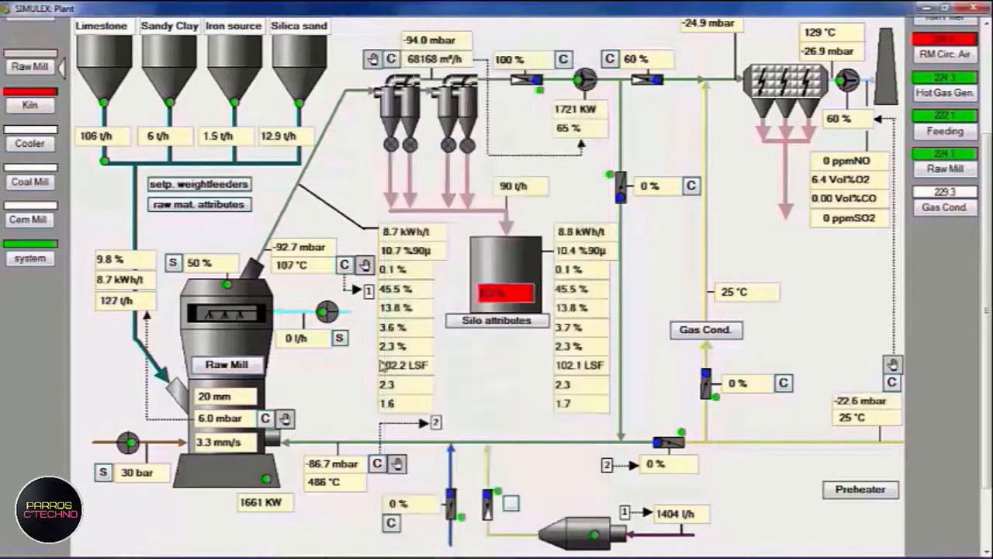
Increase the manual output of air volume controller F229.02 to 70 % and close the controller
click(392, 60)
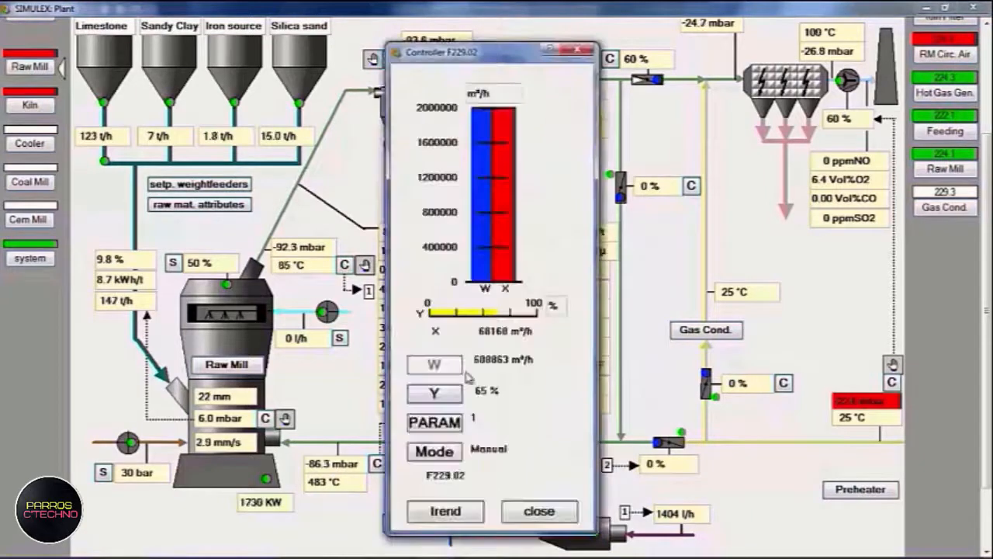
click(438, 395)
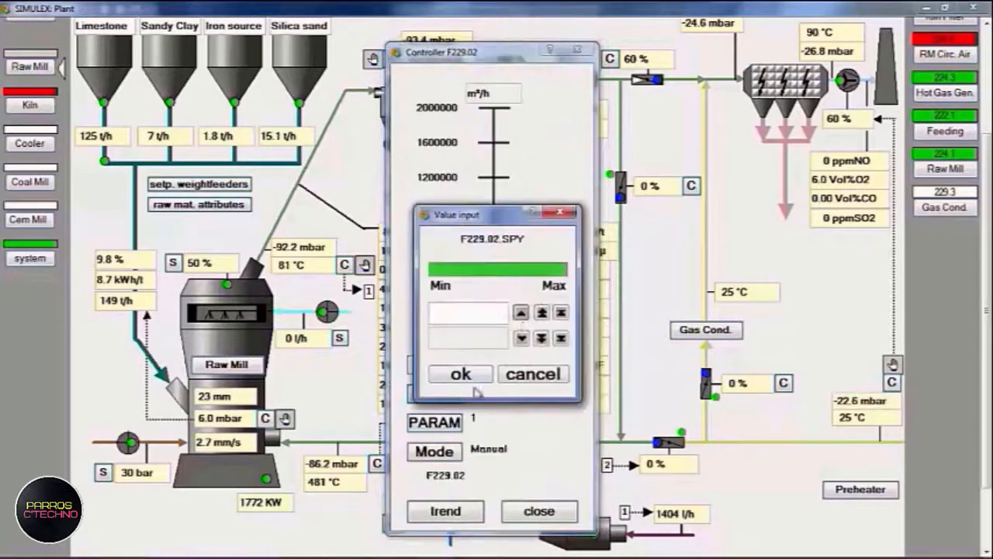
click(520, 312)
click(520, 313)
click(461, 373)
click(538, 511)
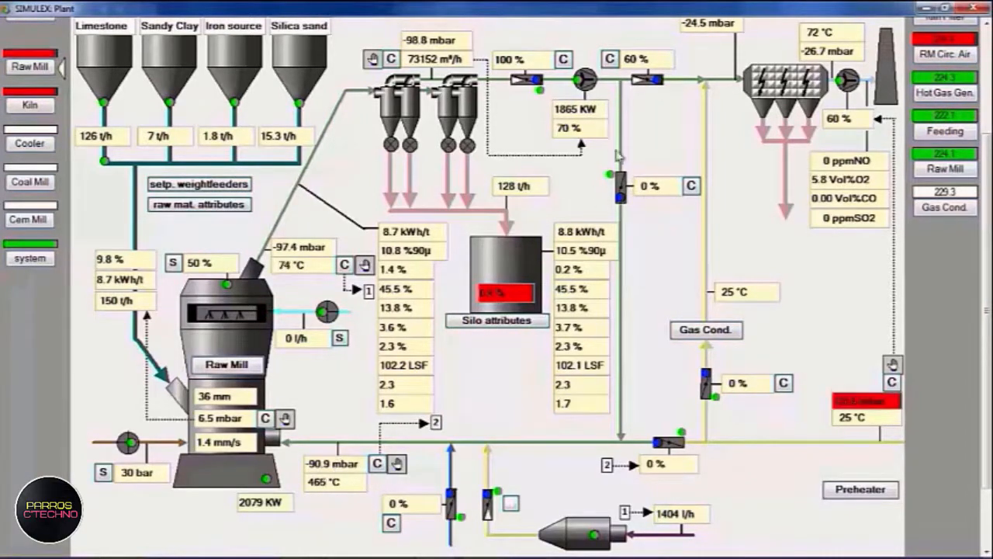
Set the setpoint of damper positioner G229.05 to 80 %
click(610, 61)
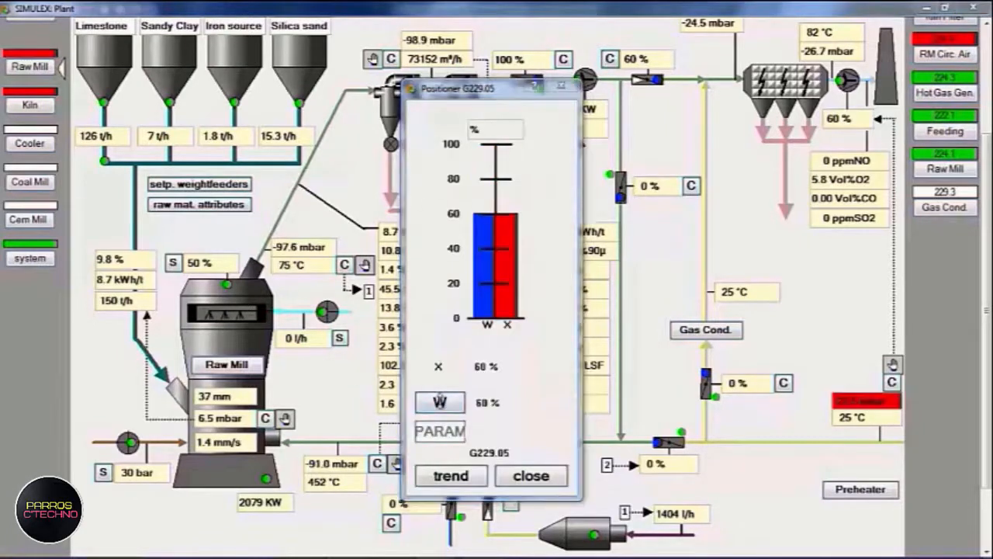
click(440, 401)
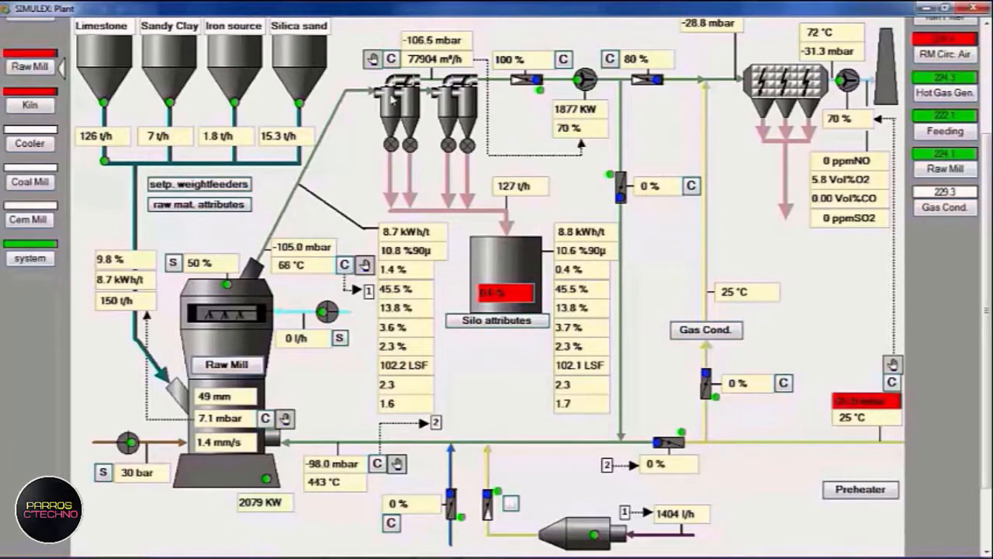
Increase the manual output of air volume controller F229.02 to 75 % and close the controller
click(392, 60)
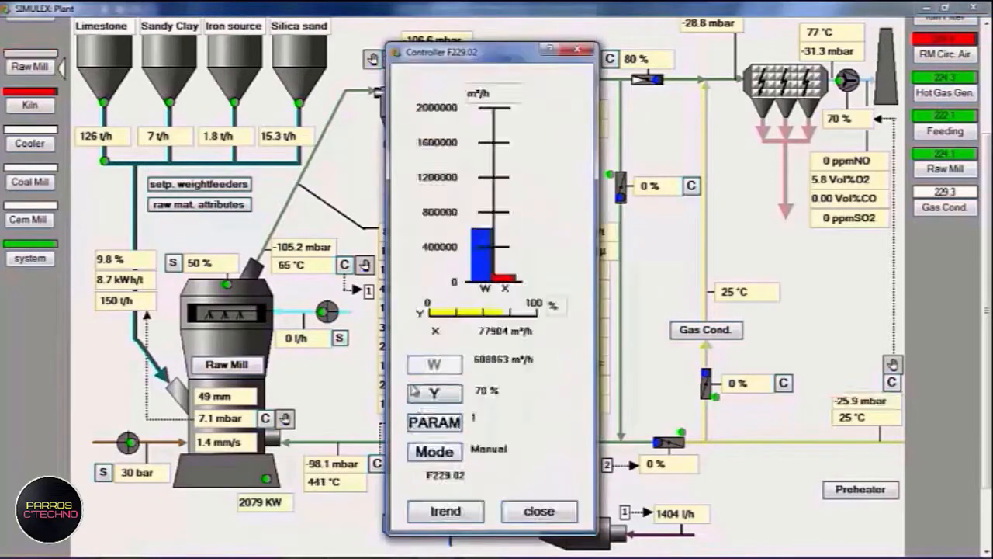
click(436, 396)
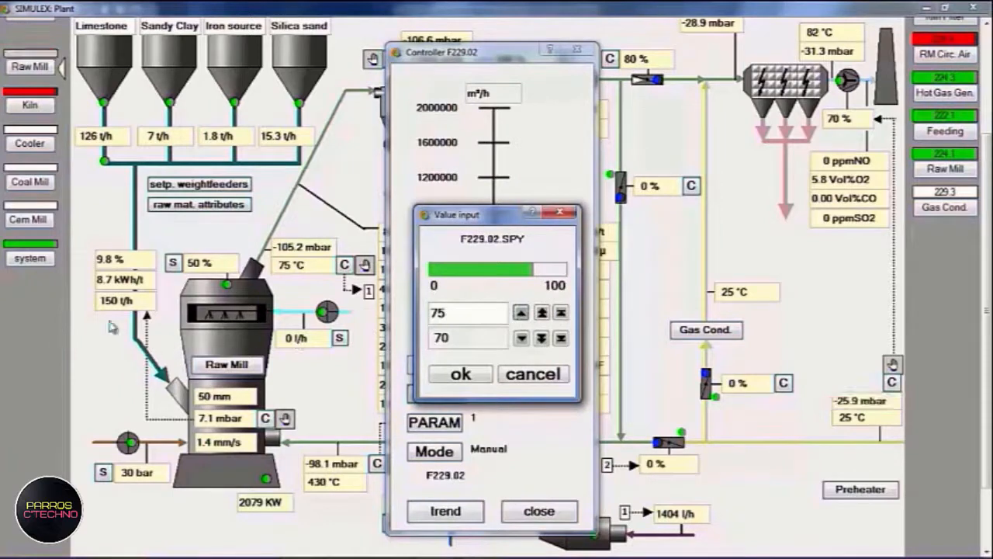
click(461, 373)
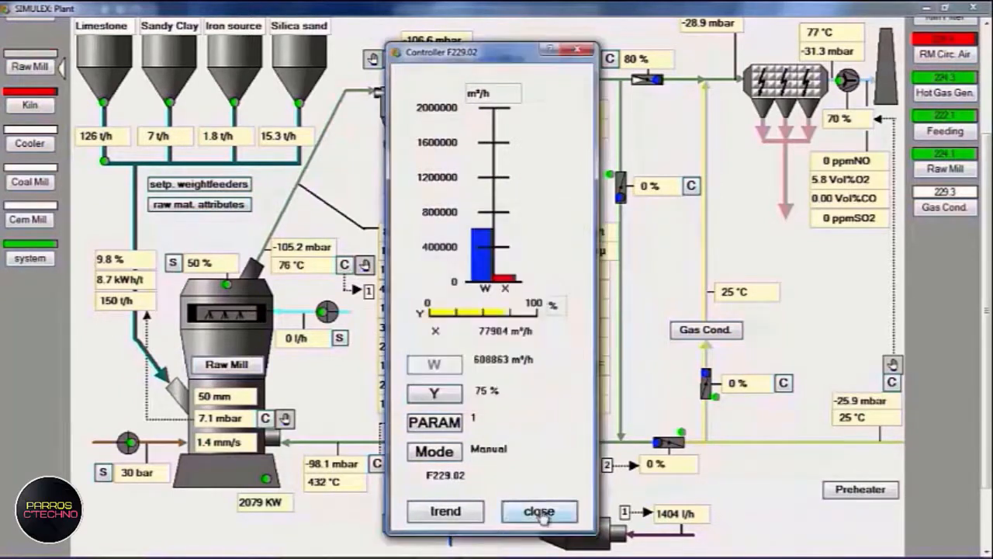
click(540, 512)
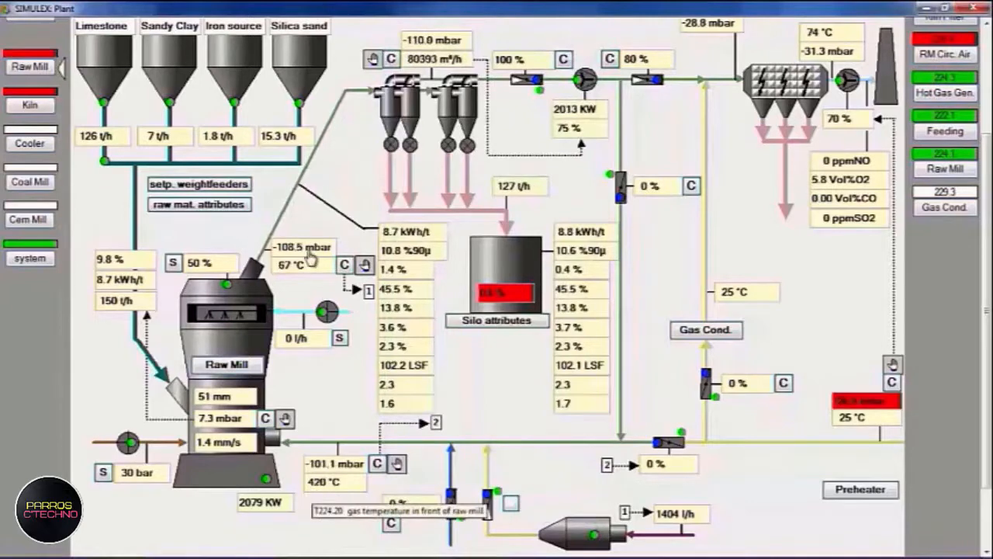
Set the setpoint of damper positioner G224.02 to 5 % and close the positioner
click(691, 187)
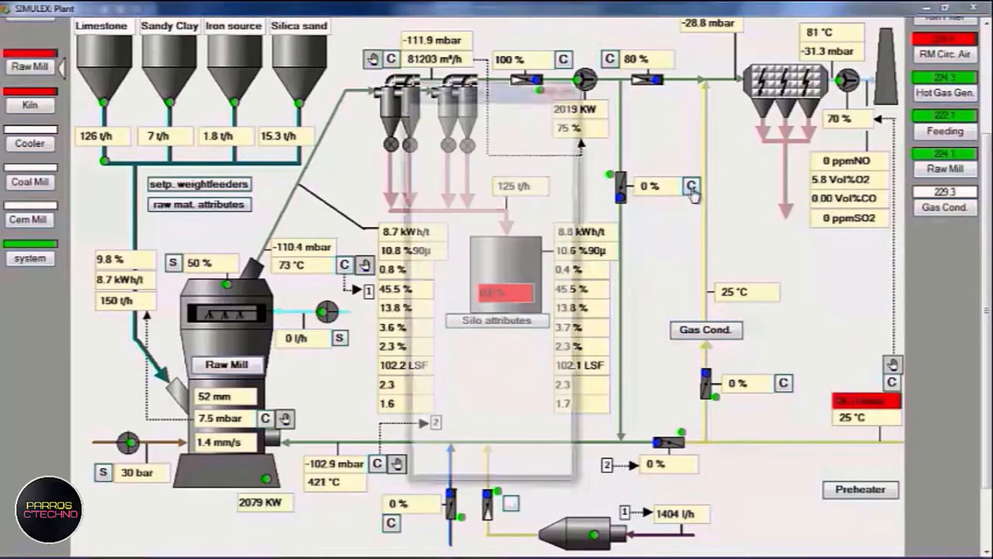
click(515, 318)
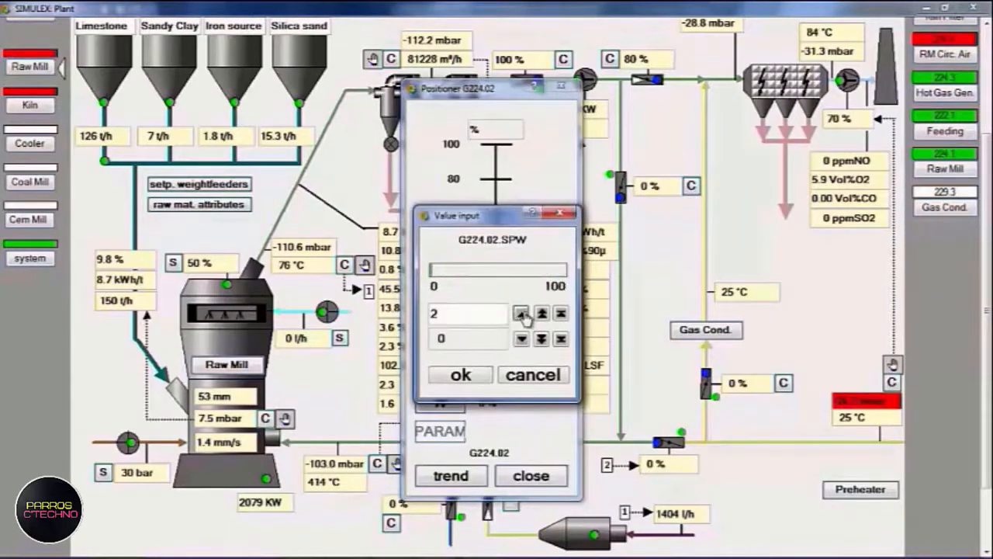
click(464, 375)
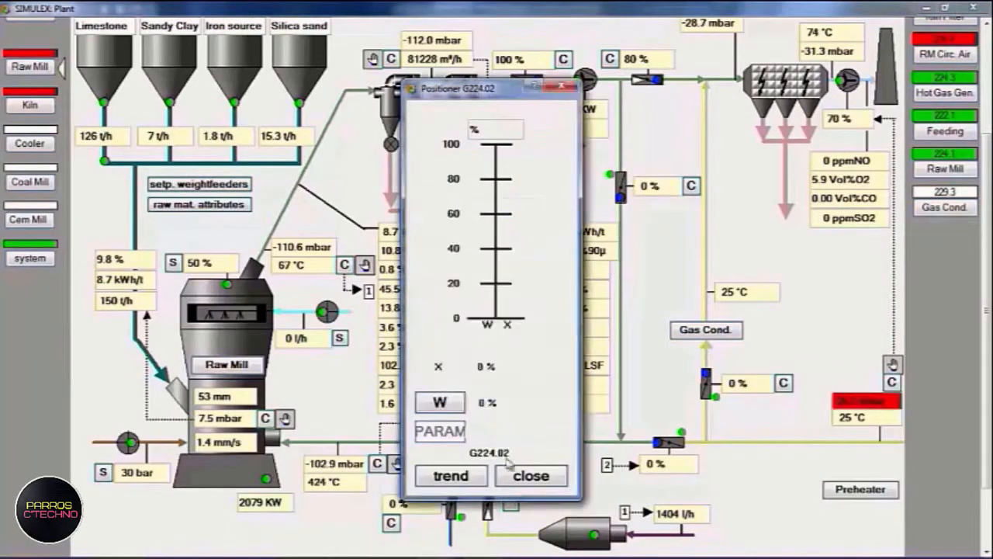
click(530, 476)
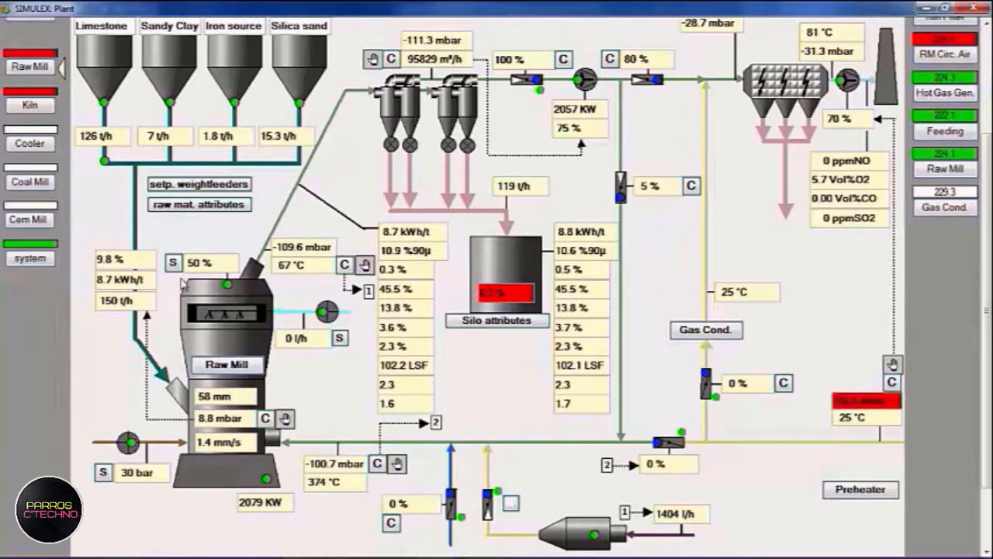
Raise the raw mill feed to 200 t/h through the manual output of controller P224.04 and close the controller
click(265, 419)
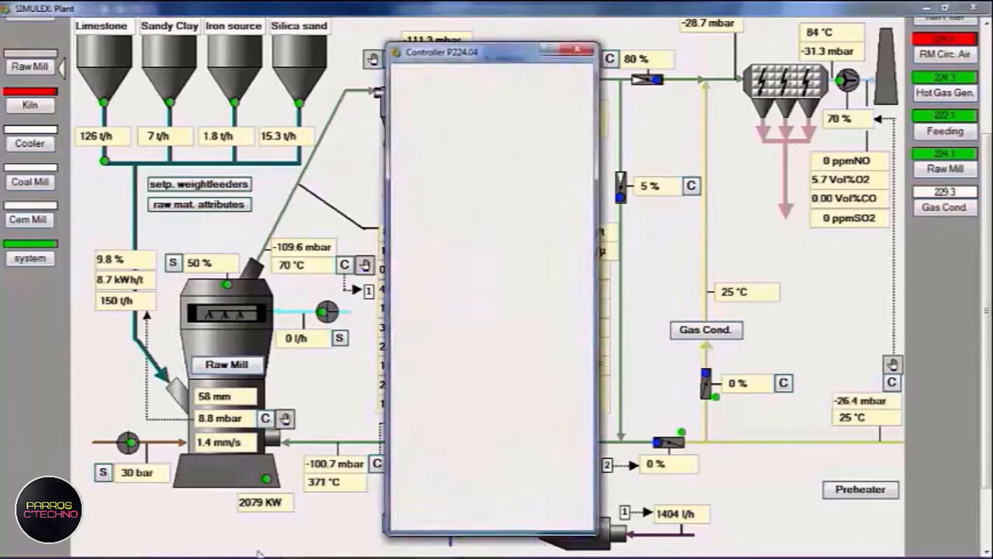
click(434, 364)
click(458, 376)
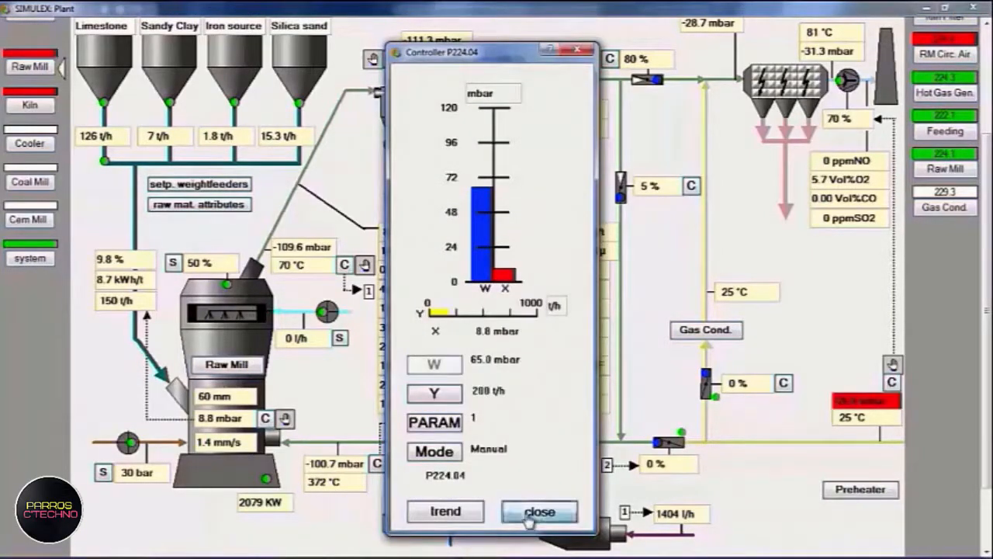
click(536, 512)
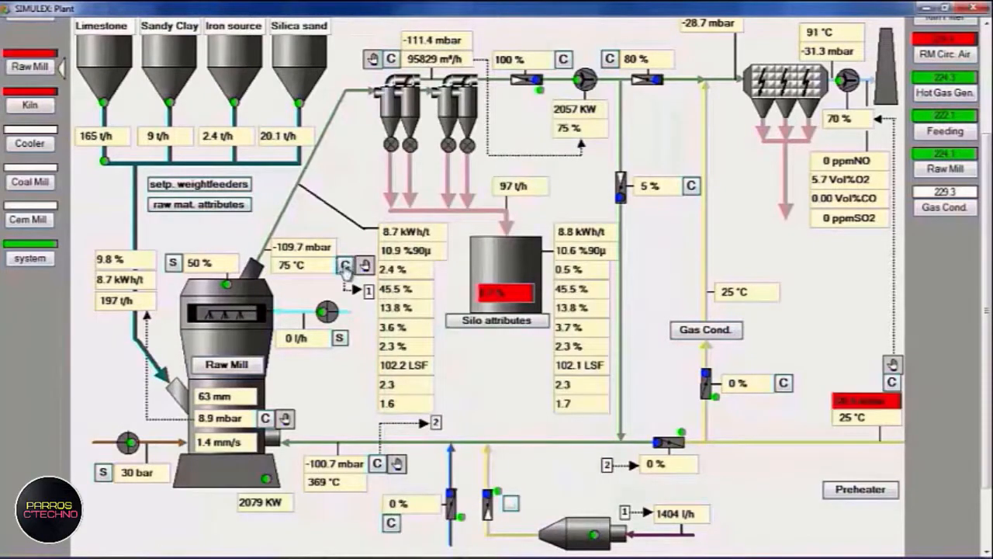
Lower the manual output of mill outlet gas temperature controller T224.14 to 77 %
click(345, 266)
click(435, 394)
click(522, 338)
click(521, 338)
click(521, 338)
click(521, 338)
click(522, 338)
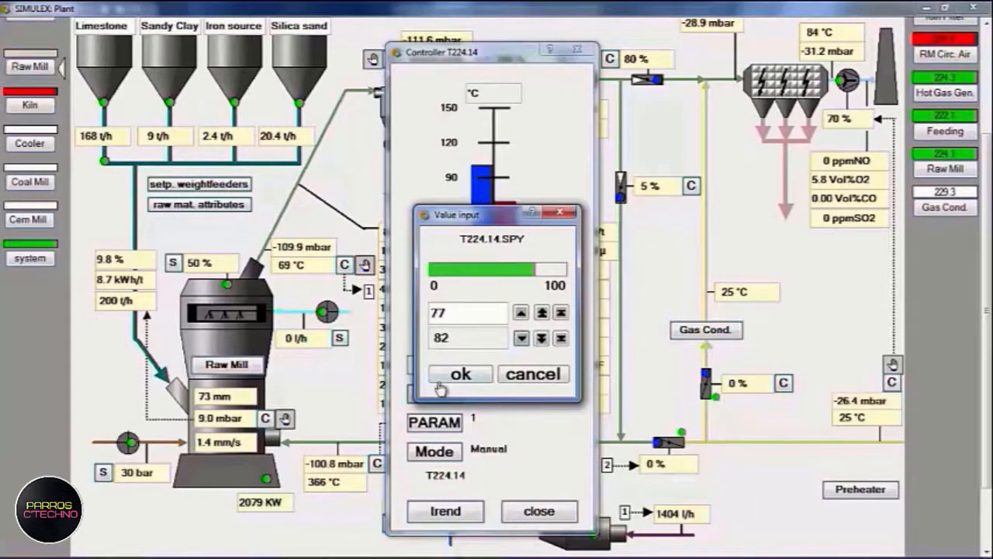
click(460, 374)
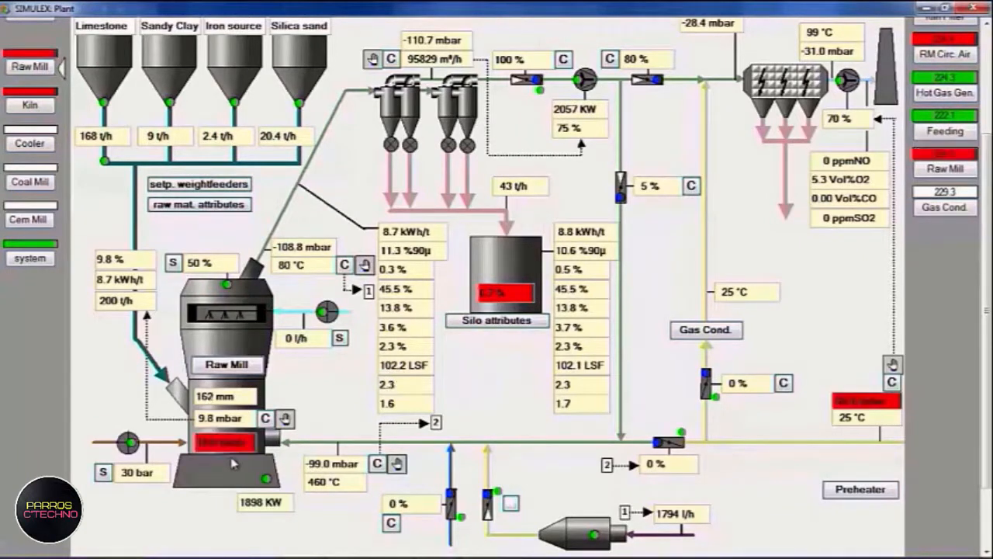
Raise the raw mill pressure setpoint P224.22 to 50 bar
click(103, 473)
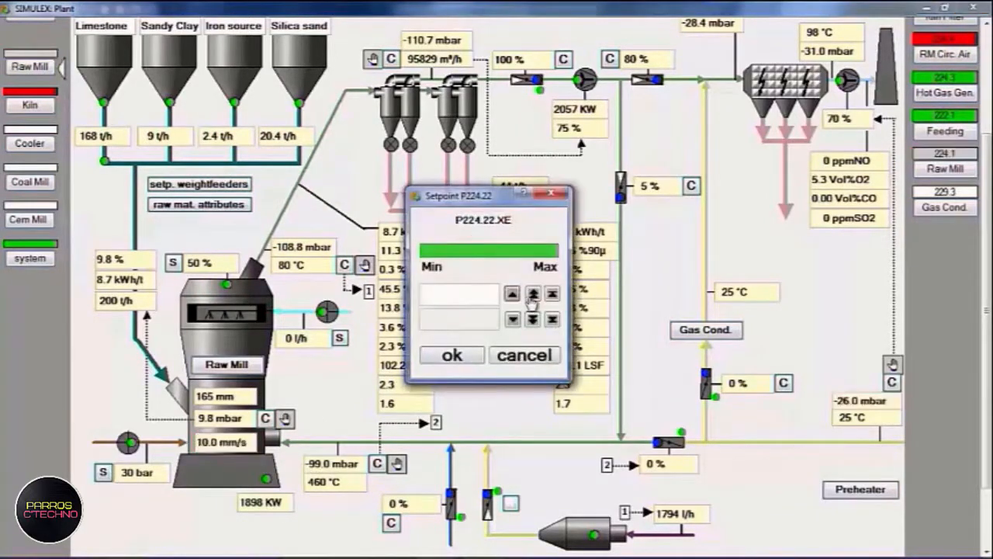
click(534, 296)
click(534, 297)
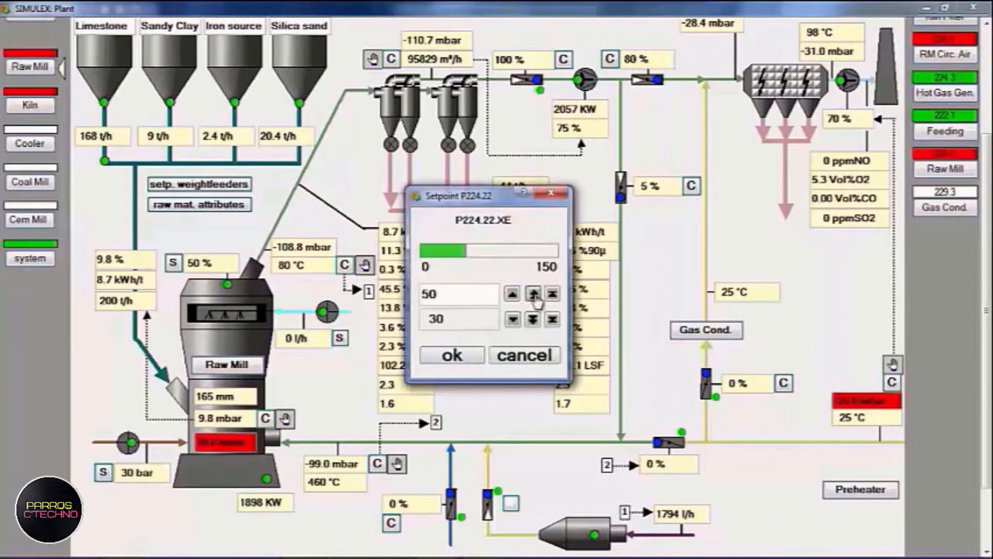
click(471, 356)
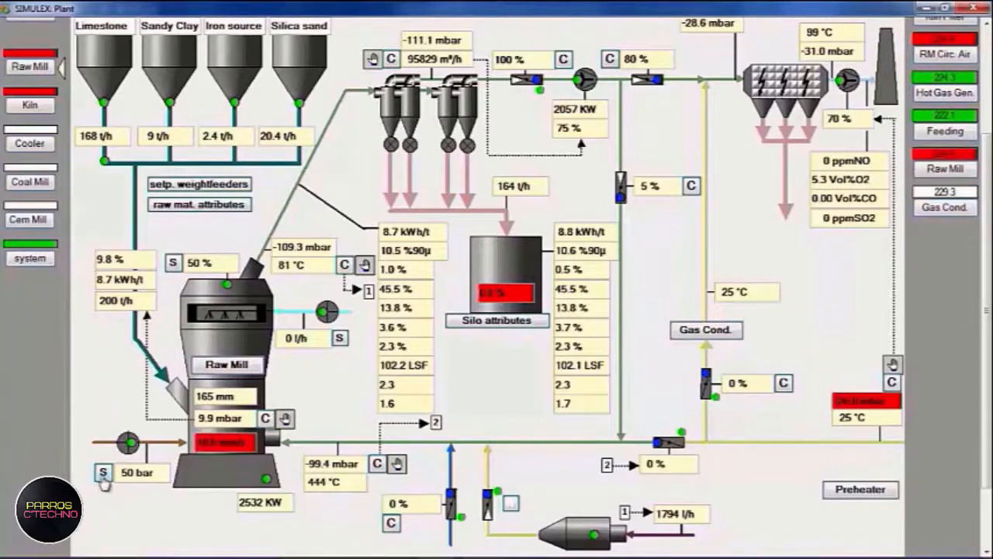
Raise the raw mill pressure setpoint P224.22 to 60 bar
click(469, 332)
text(80)
click(452, 355)
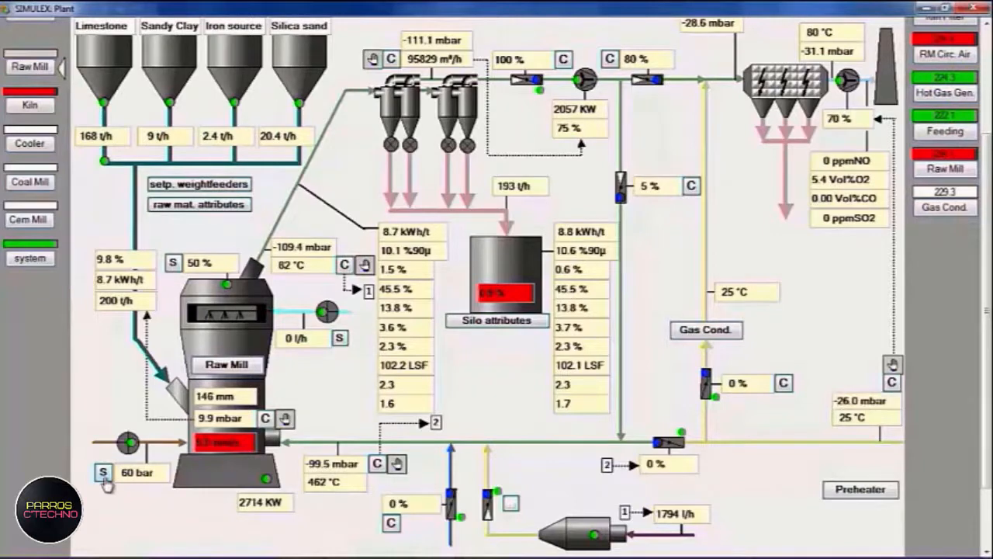
Raise the raw mill pressure setpoint P224.22 to 70 bar
click(223, 450)
click(533, 294)
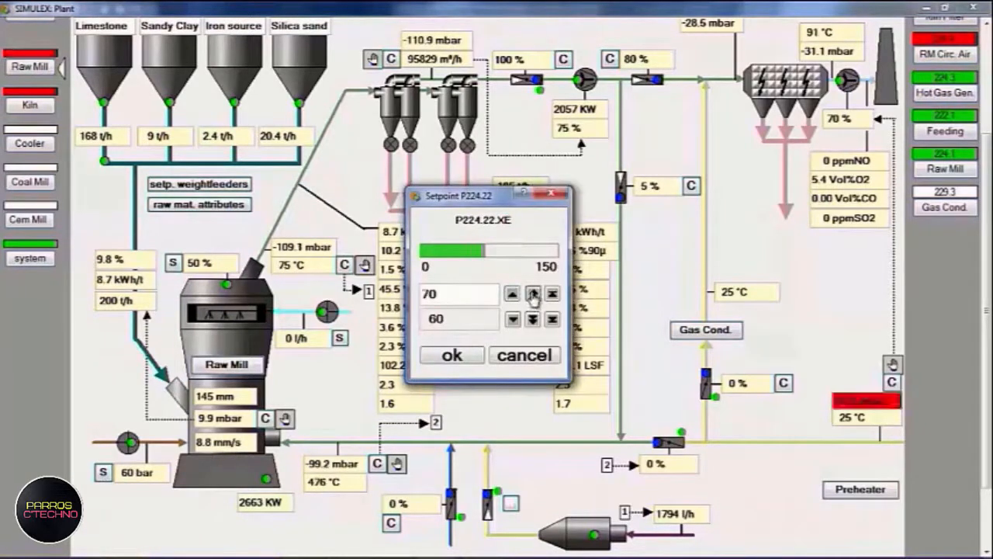
click(453, 356)
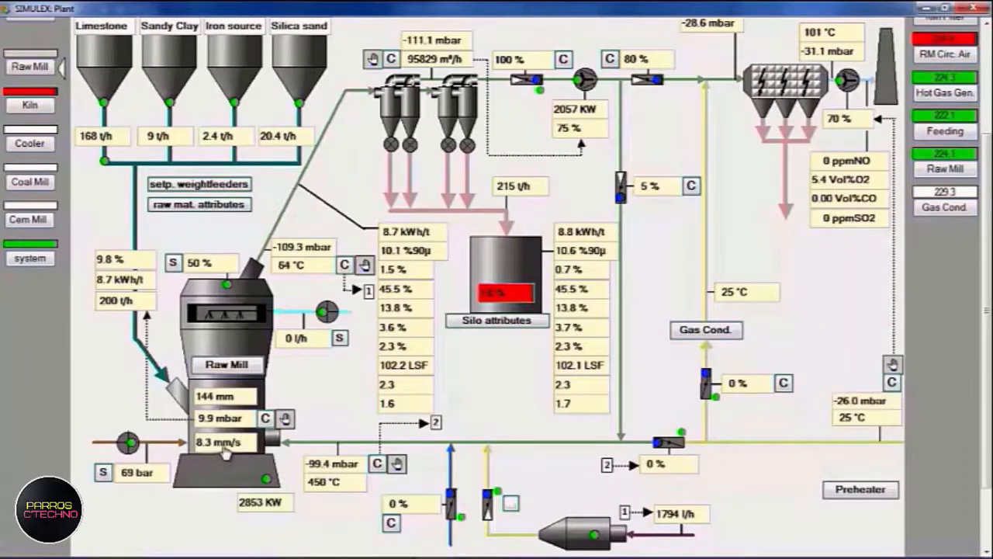
Check gas temperature controller T224.14, raise the raw mill feed to 250 t/h through the manual output of controller P224.04 and close it
click(345, 265)
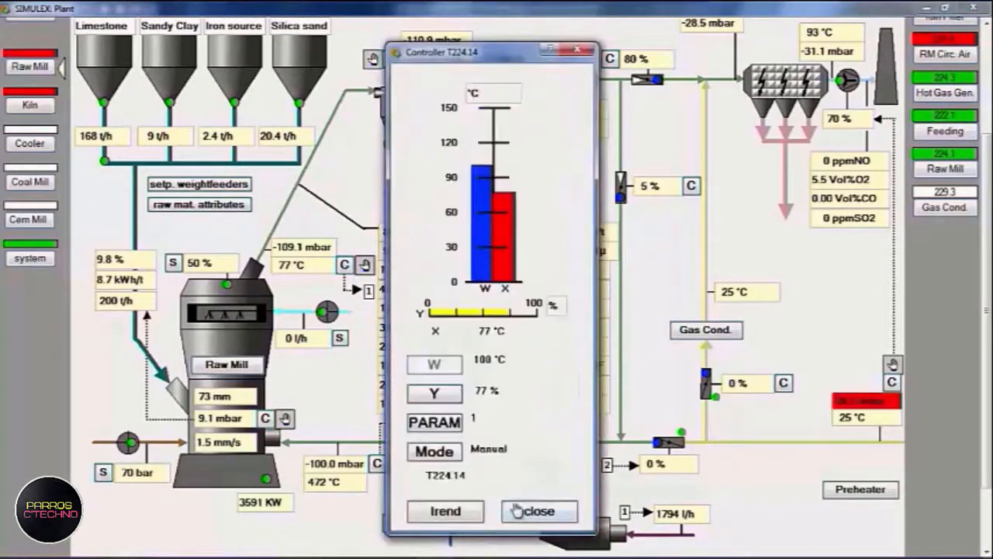
click(266, 419)
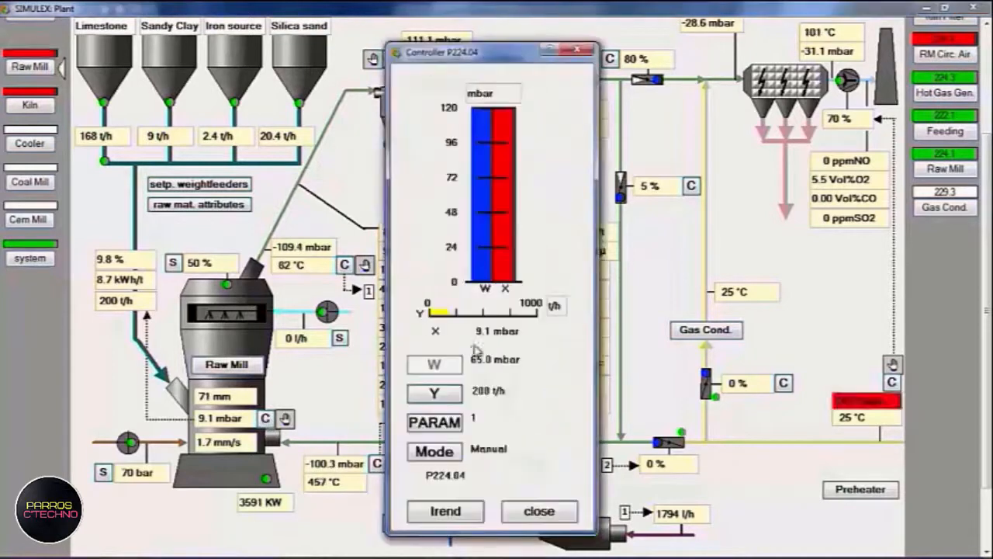
click(432, 392)
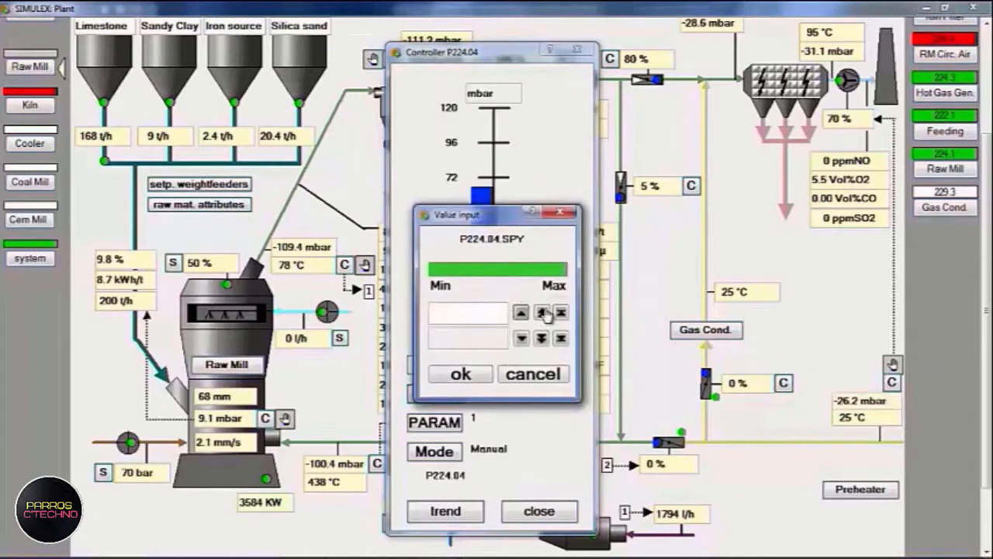
click(520, 313)
click(520, 313)
click(520, 339)
click(461, 376)
click(534, 512)
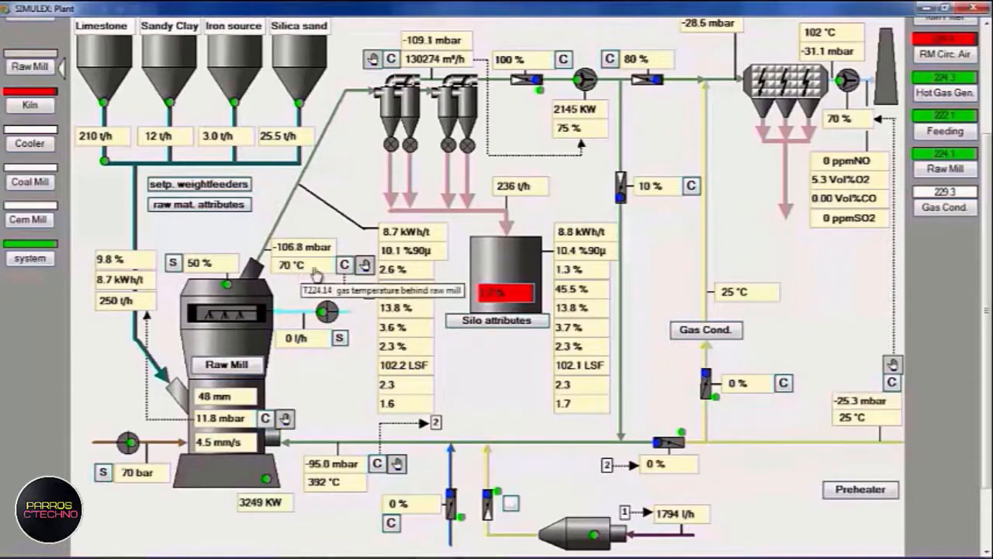
Lower the manual output of mill outlet gas temperature controller T224.14 to increase the hot gas generator's fuel
click(344, 265)
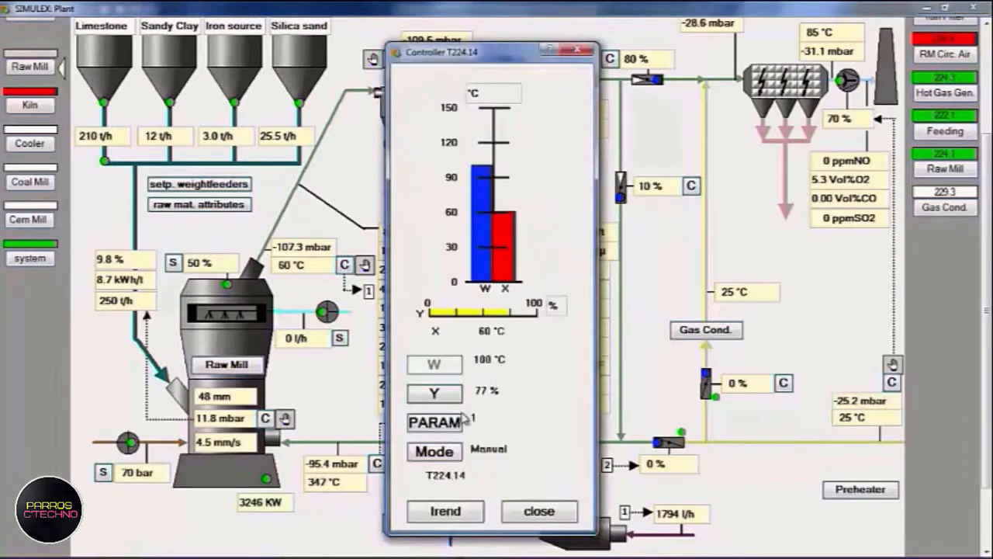
click(444, 399)
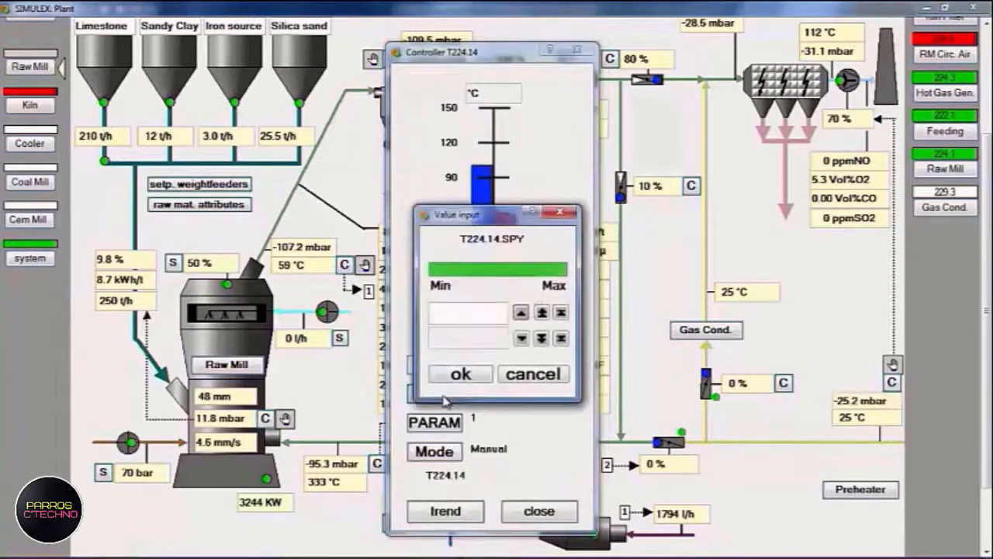
click(521, 338)
click(461, 373)
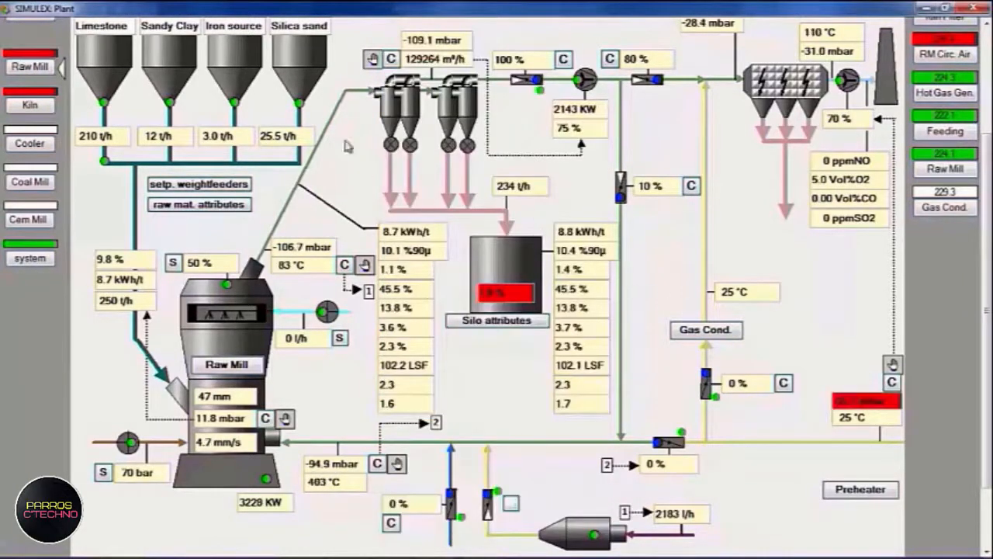
Increase the manual output of air volume controller F229.02 to 85 % and close the controller
click(390, 59)
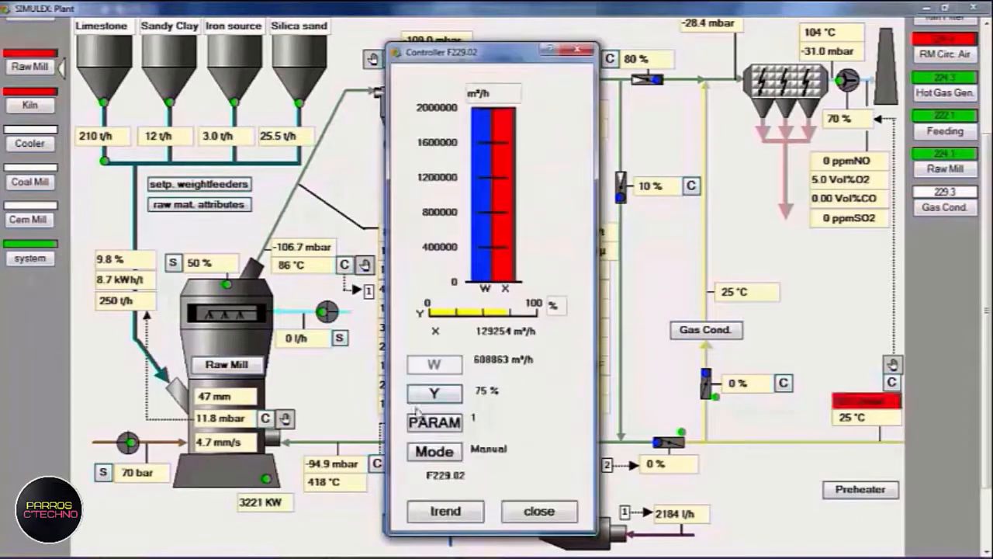
click(434, 394)
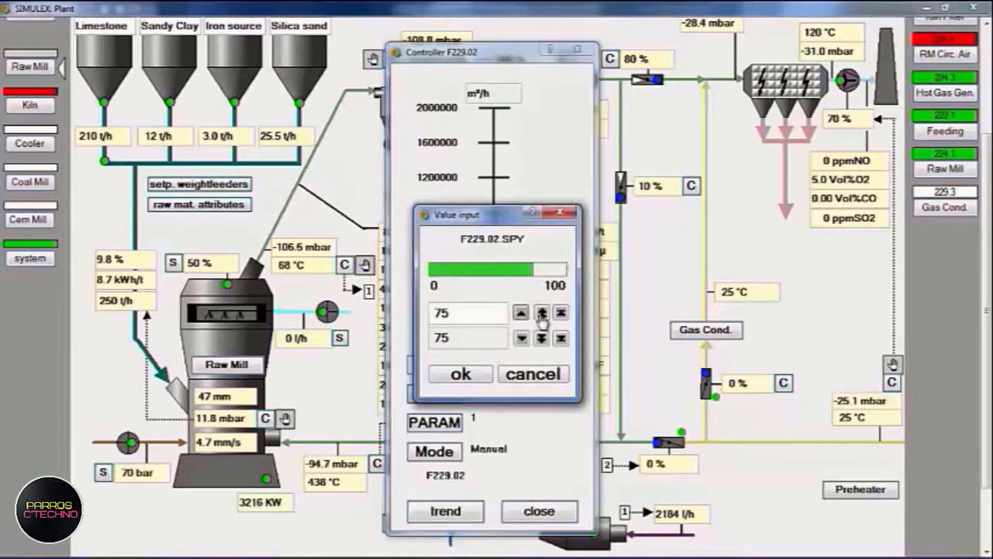
click(541, 313)
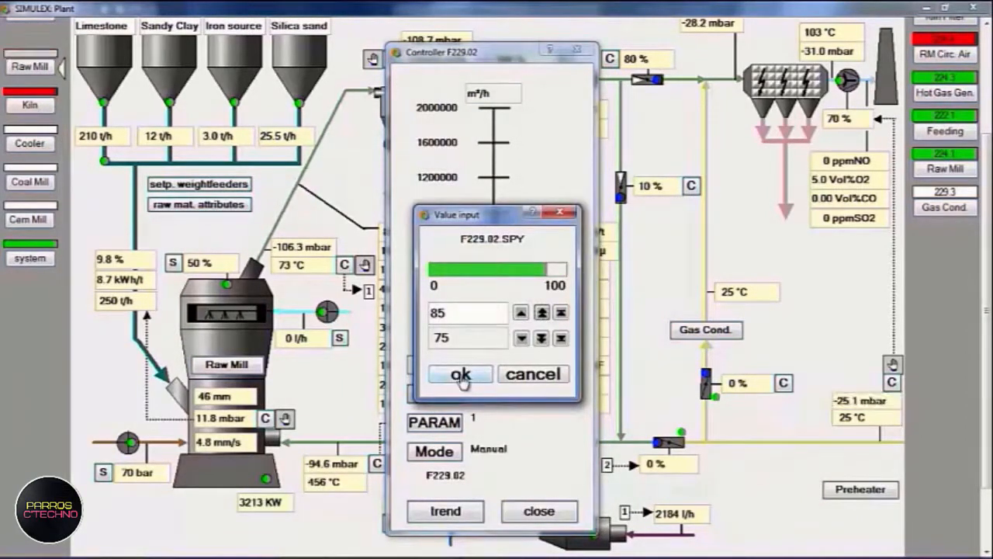
click(490, 376)
click(539, 511)
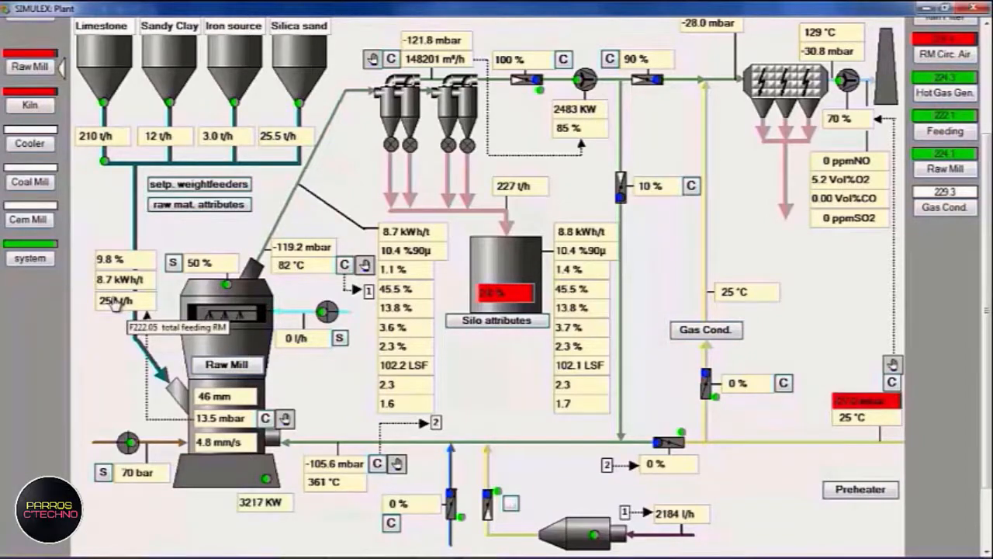
Lower the manual output of gas temperature controller T224.14 one more step for extra hot gas and close the controller
click(265, 420)
click(543, 516)
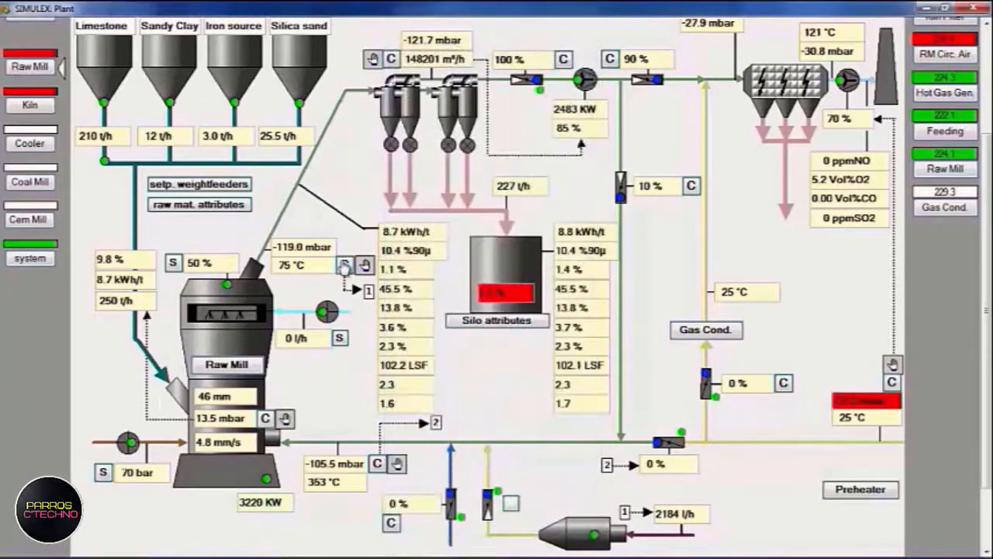
click(344, 265)
click(437, 393)
click(452, 373)
click(544, 511)
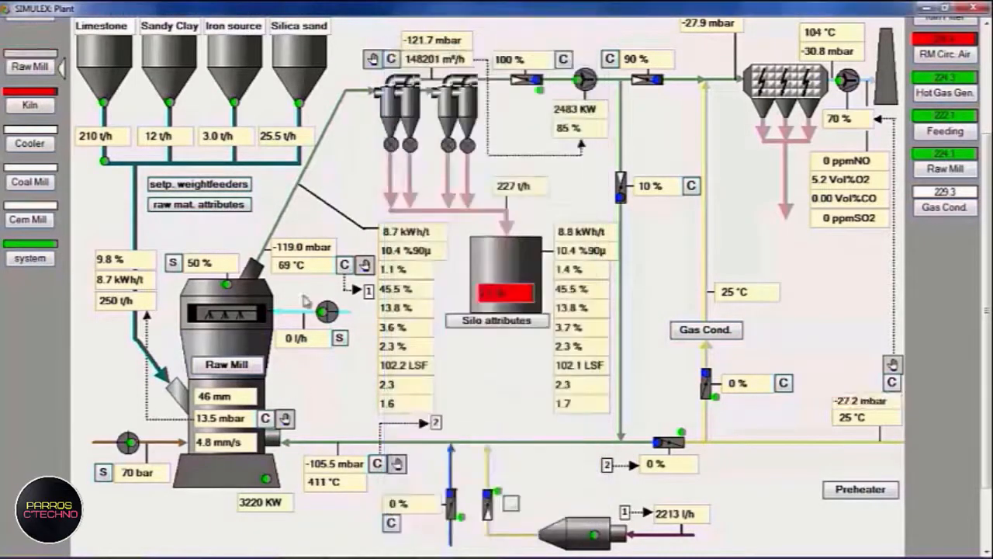
Raise the raw mill feed to 300 t/h through the manual output of controller P224.04 and close the controller
click(266, 420)
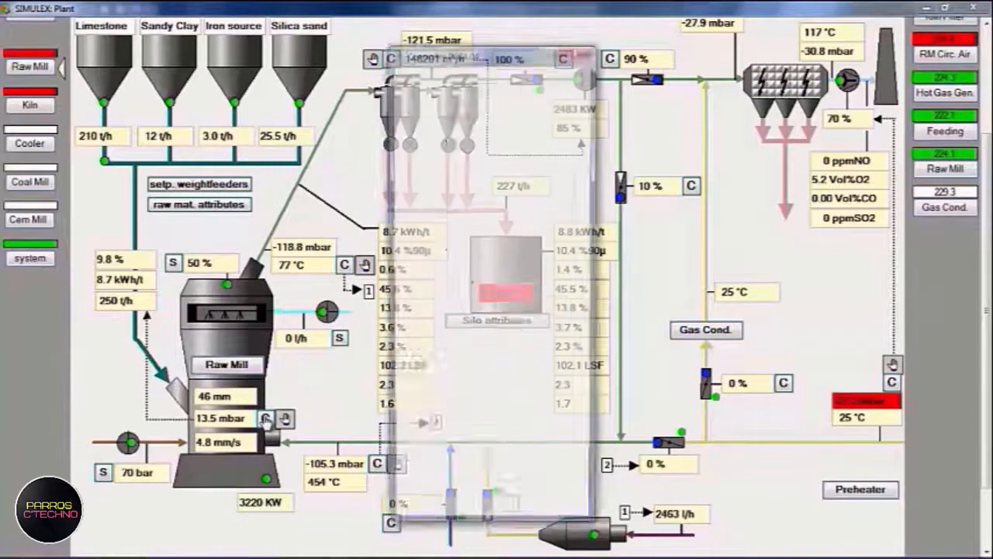
click(435, 392)
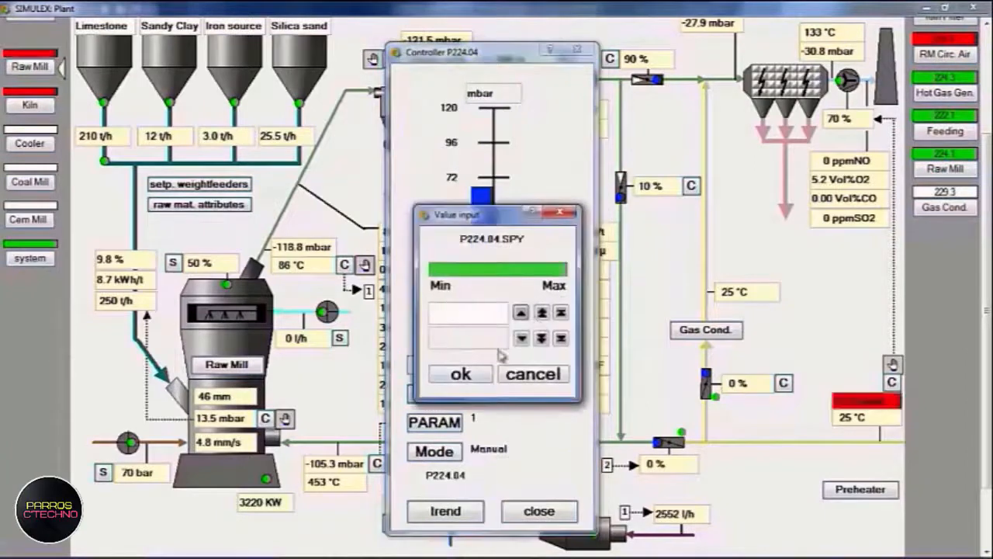
click(519, 312)
click(461, 373)
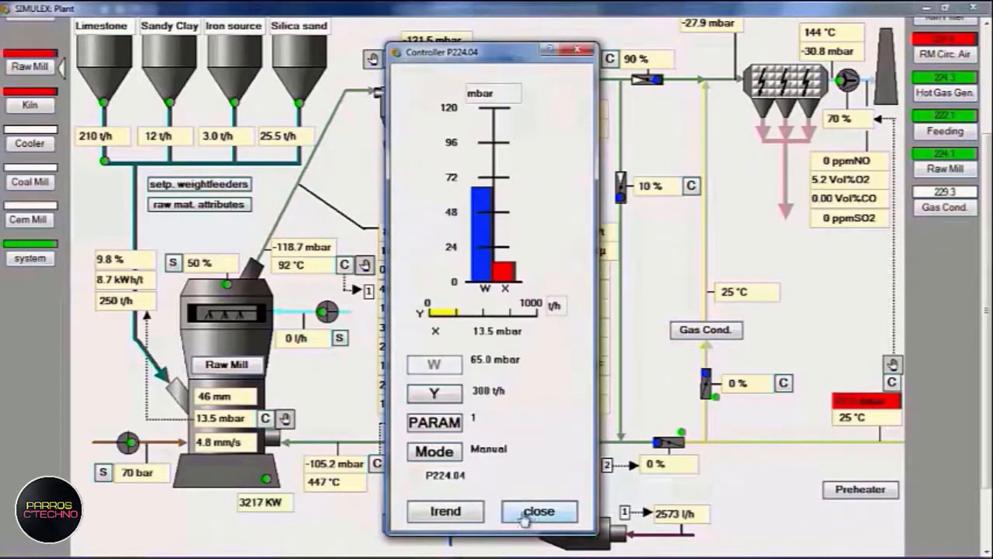
click(538, 511)
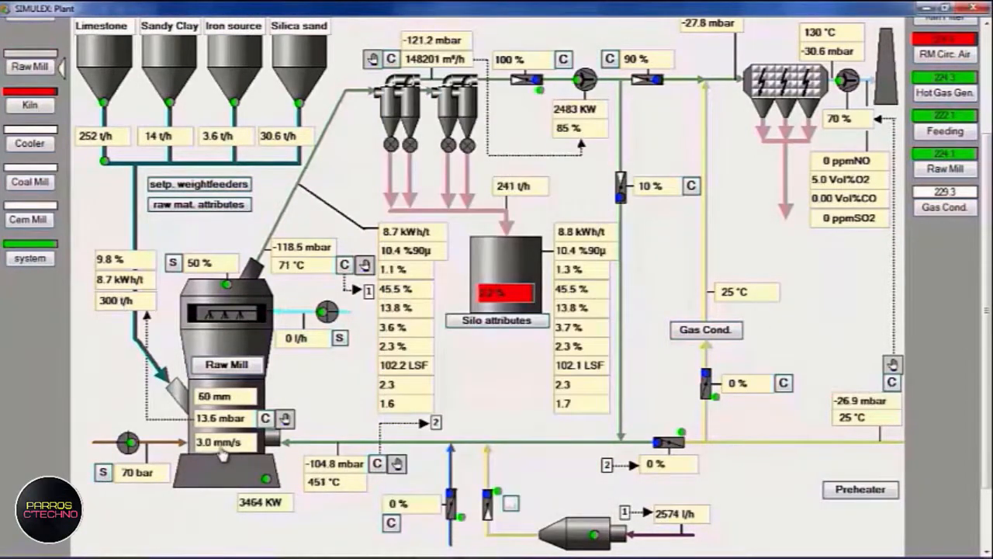
Raise the raw mill pressure setpoint P224.22 to 80 bar
click(532, 293)
click(451, 356)
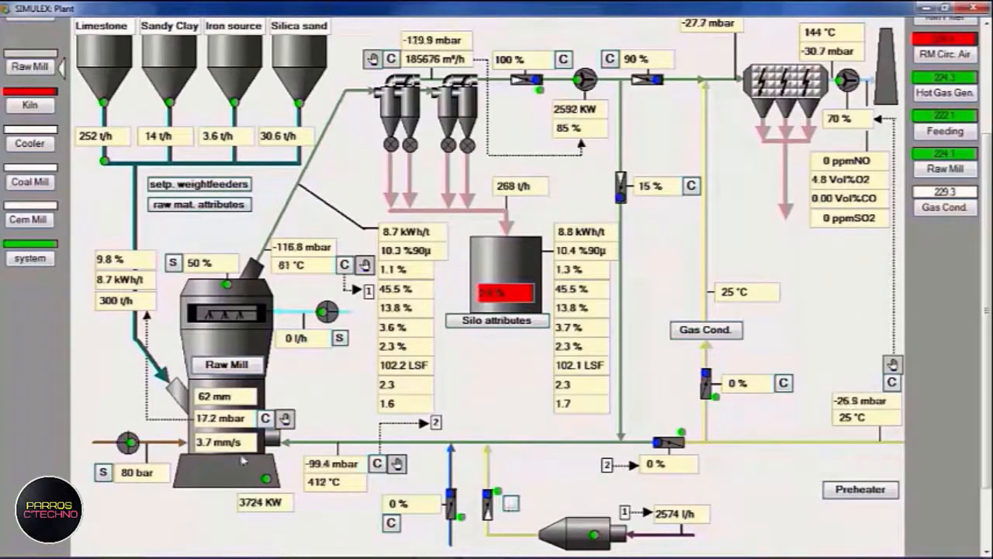
Increase the manual output of air volume controller F229.02 to 90 %
click(391, 59)
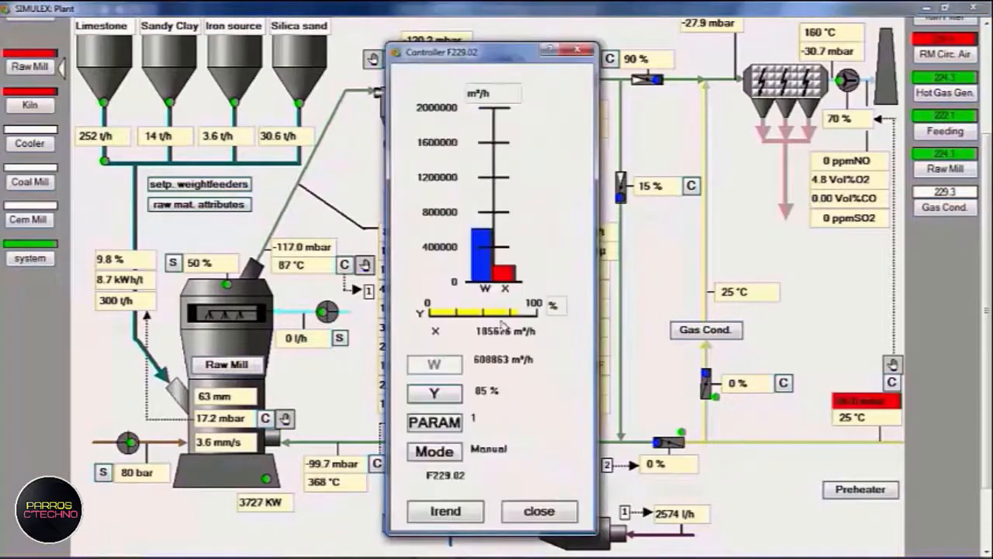
click(434, 394)
click(522, 339)
click(459, 374)
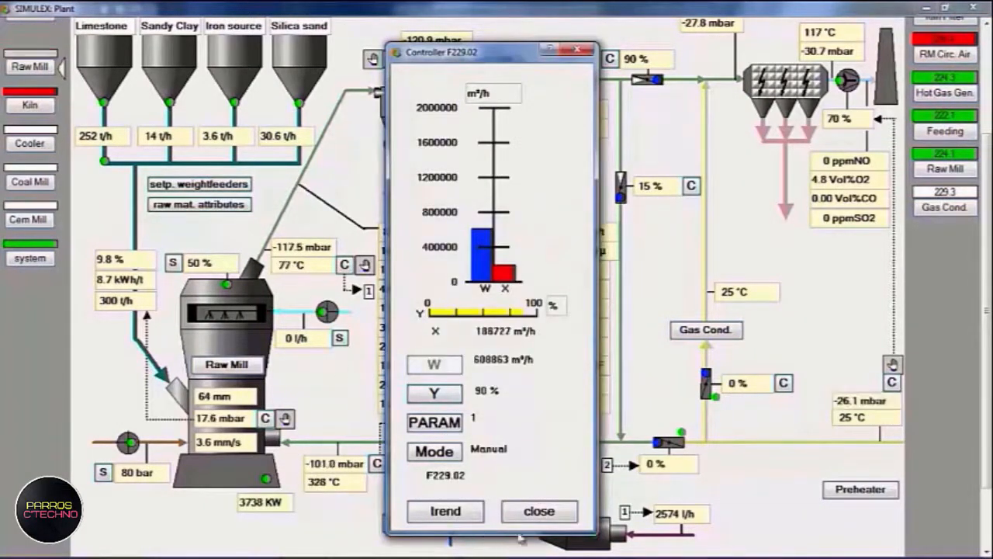
Close the air volume controller and raise the raw mill feed to 350 t/h through the manual output of controller P224.04
click(538, 511)
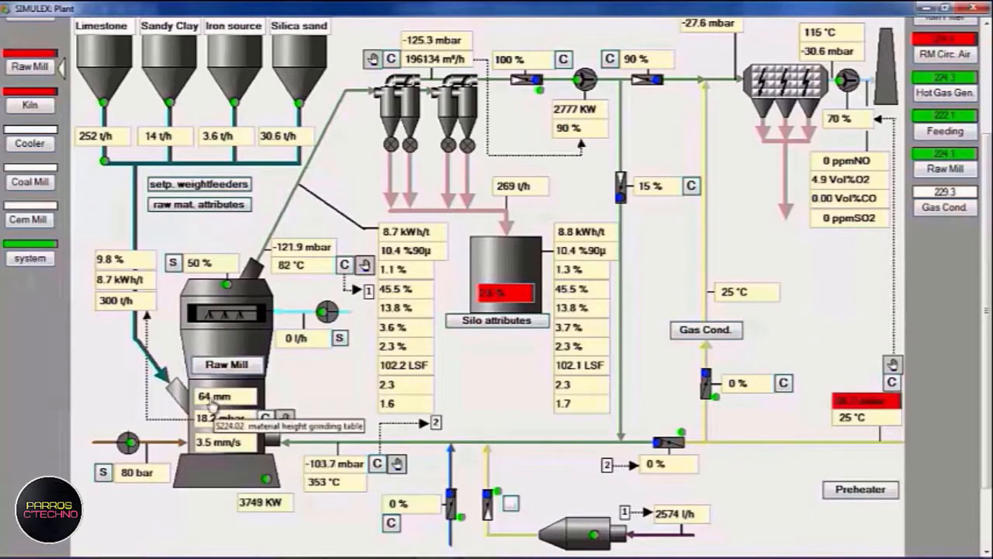
click(265, 418)
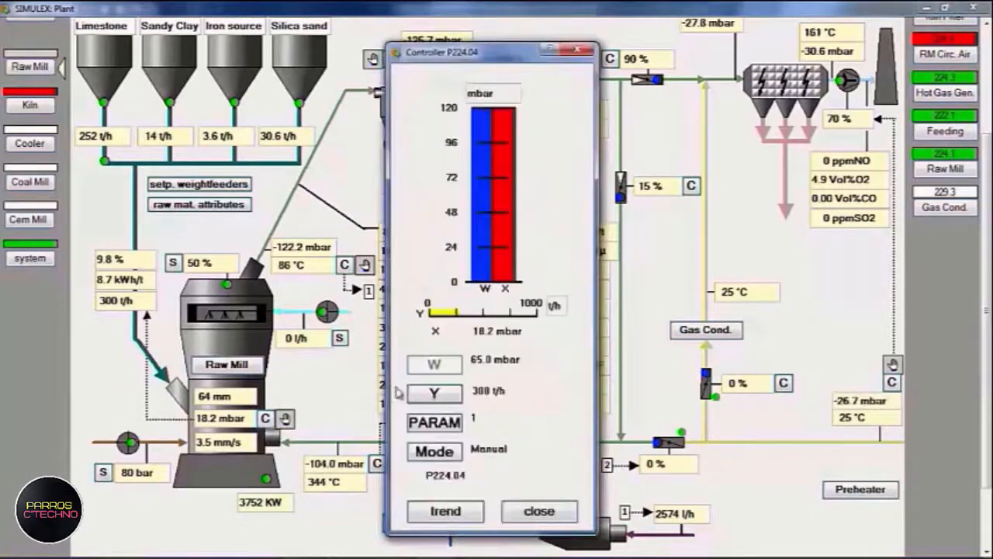
click(433, 394)
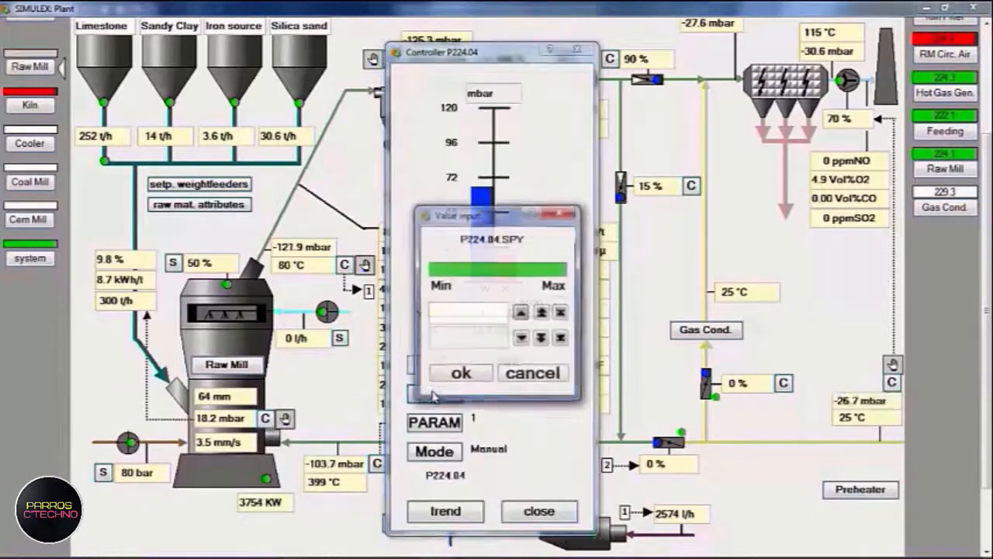
click(522, 312)
click(460, 374)
click(539, 510)
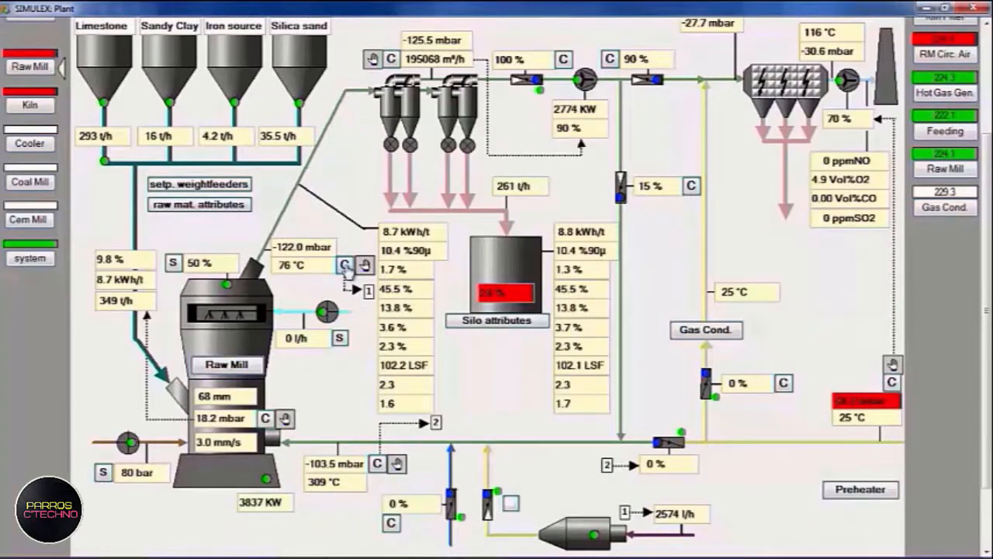
Lower the manual output of gas temperature controller T224.14 to 62 % for more hot gas and close the controller
click(344, 265)
click(435, 394)
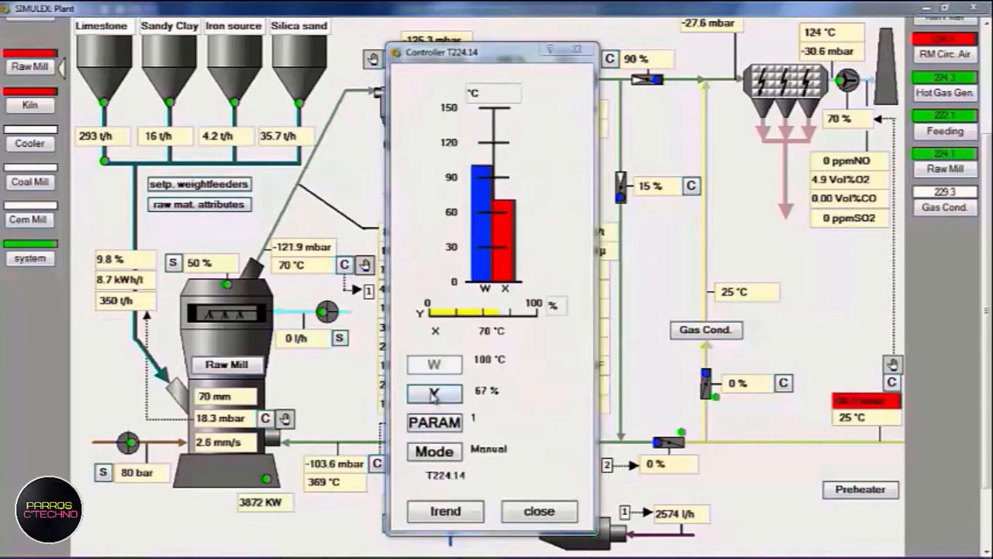
click(520, 339)
click(520, 339)
click(521, 339)
click(521, 339)
click(521, 339)
click(461, 374)
click(538, 512)
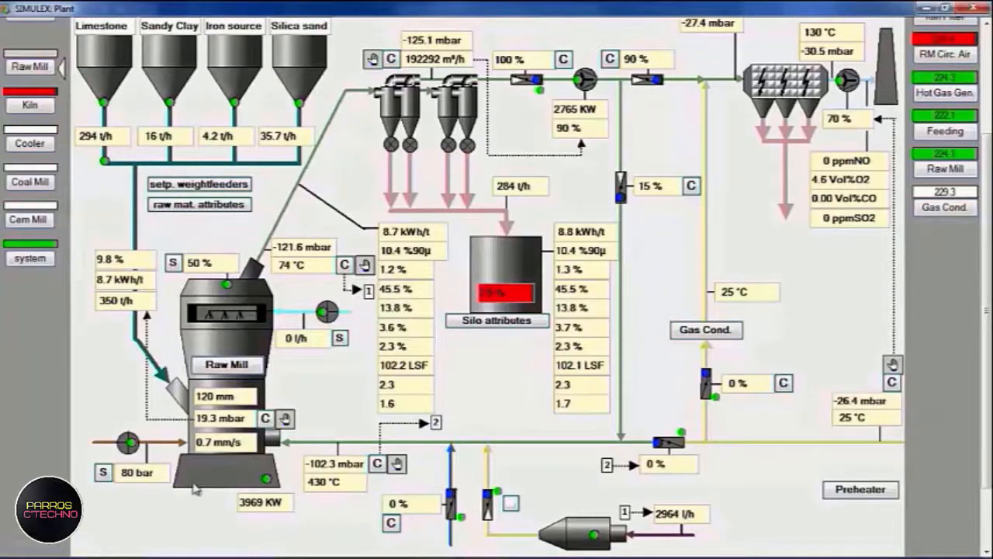
Raise the raw mill pressure setpoint P224.22 in two stages, to 90 bar and 100 bar
click(219, 399)
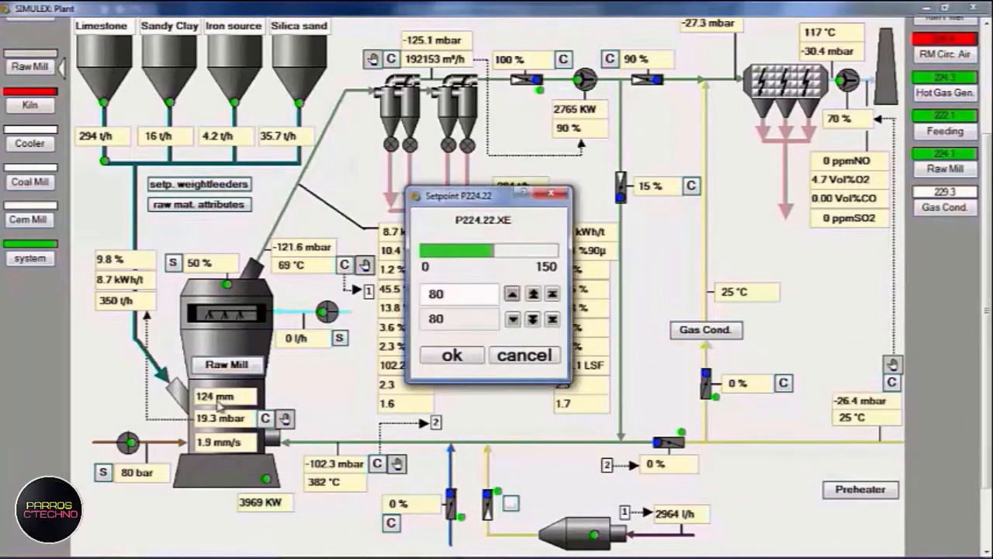
click(533, 293)
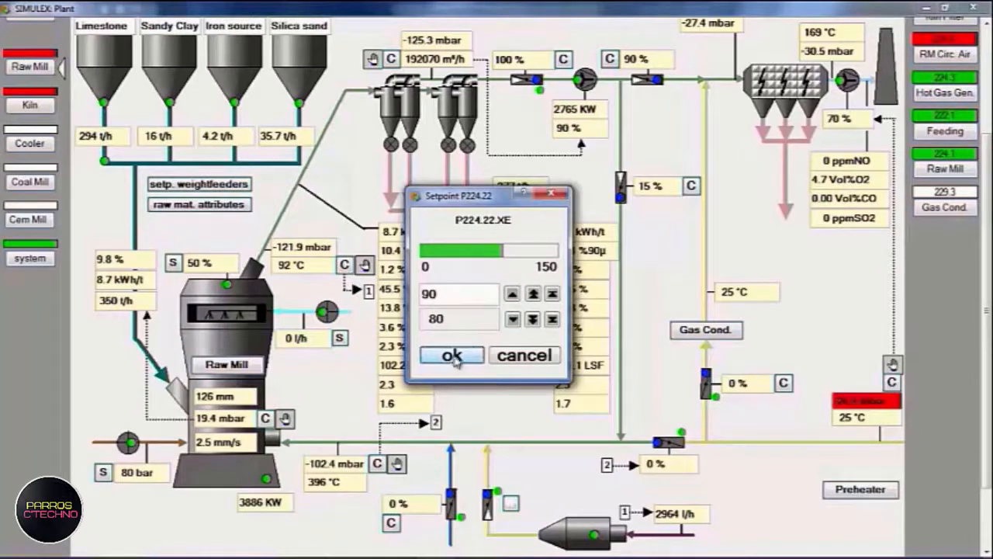
click(453, 356)
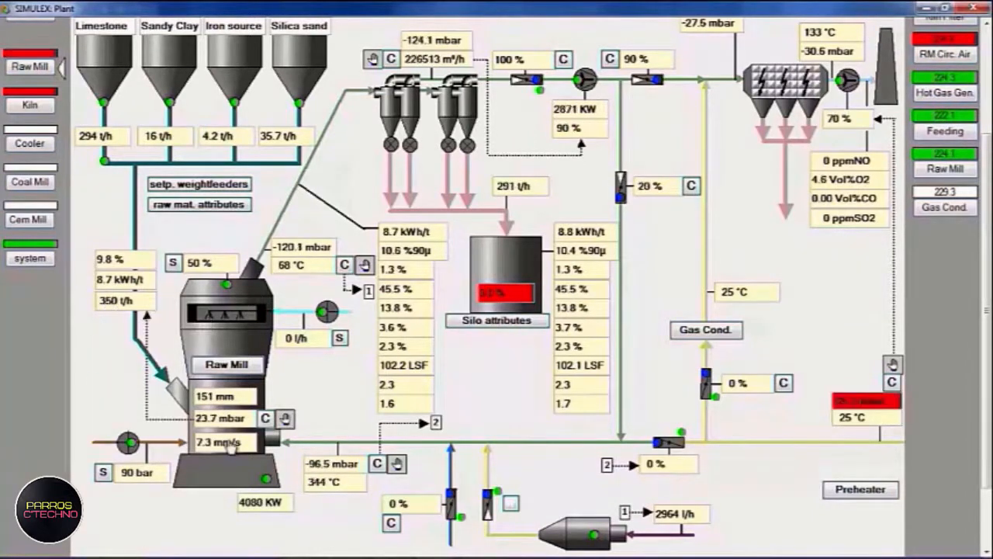
click(102, 473)
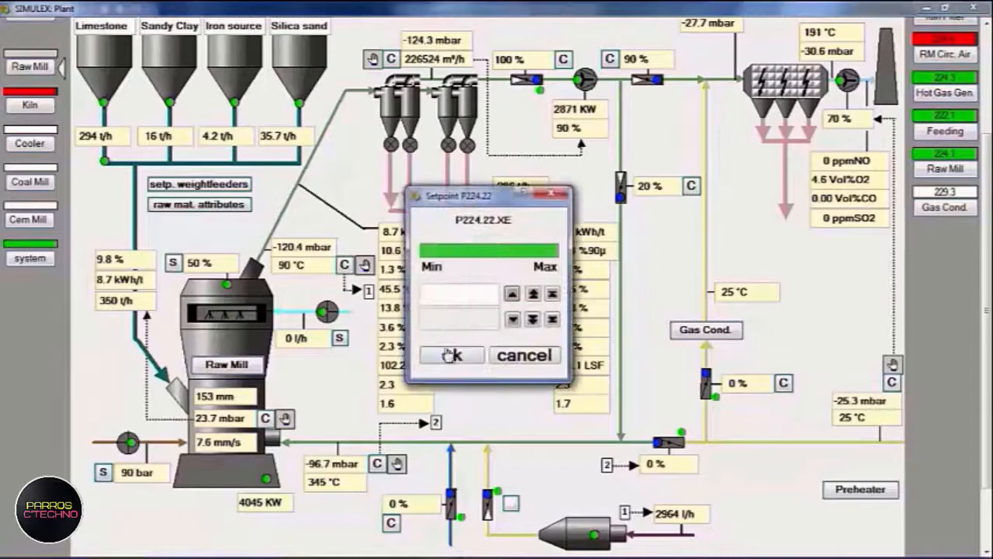
click(534, 295)
click(452, 354)
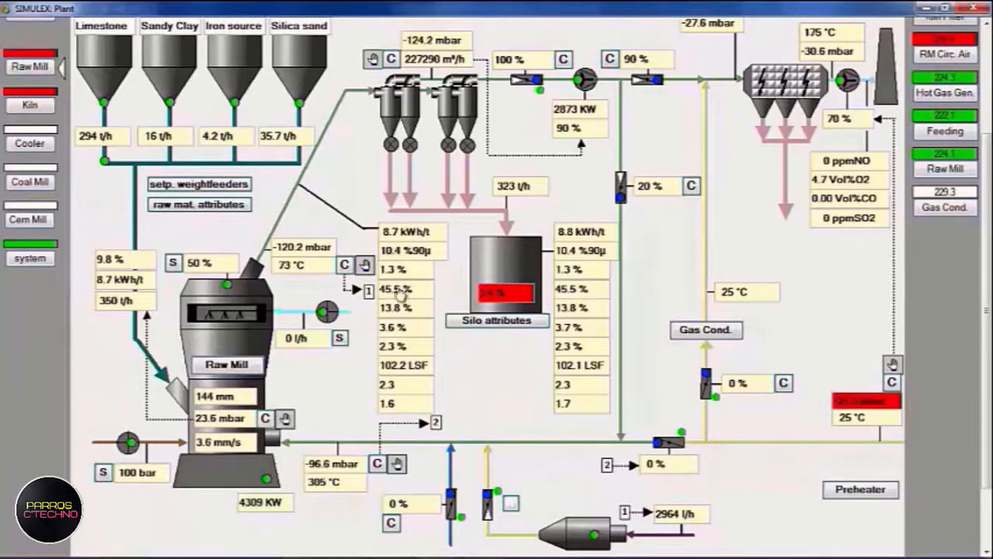
Increase the manual output of air volume controller F229.02 to 100 % and close the controller
click(391, 60)
click(435, 395)
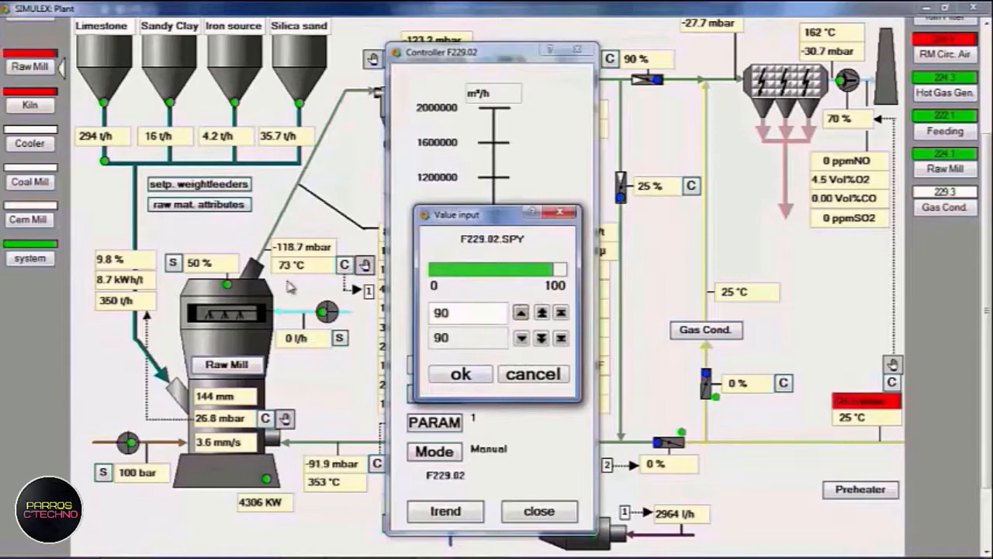
click(541, 312)
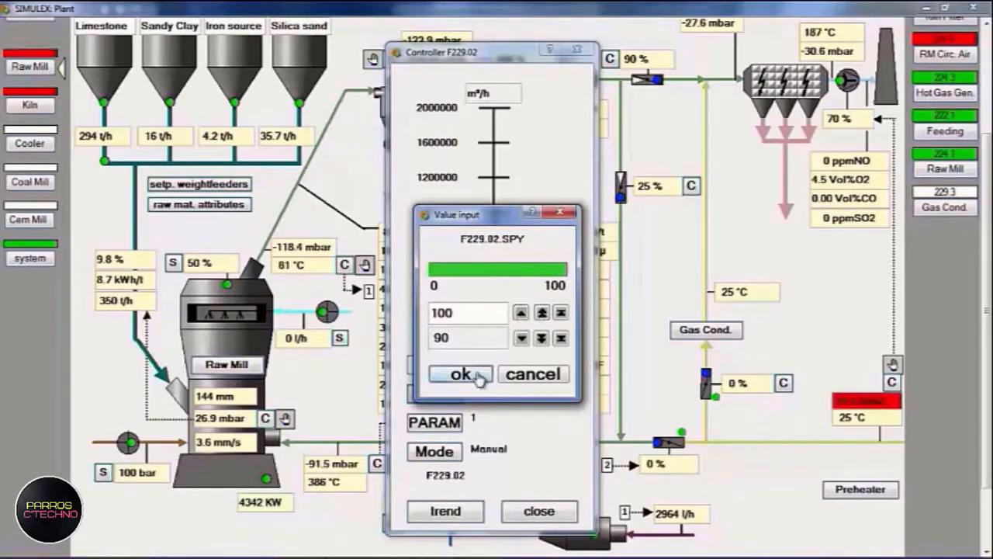
click(460, 374)
click(539, 511)
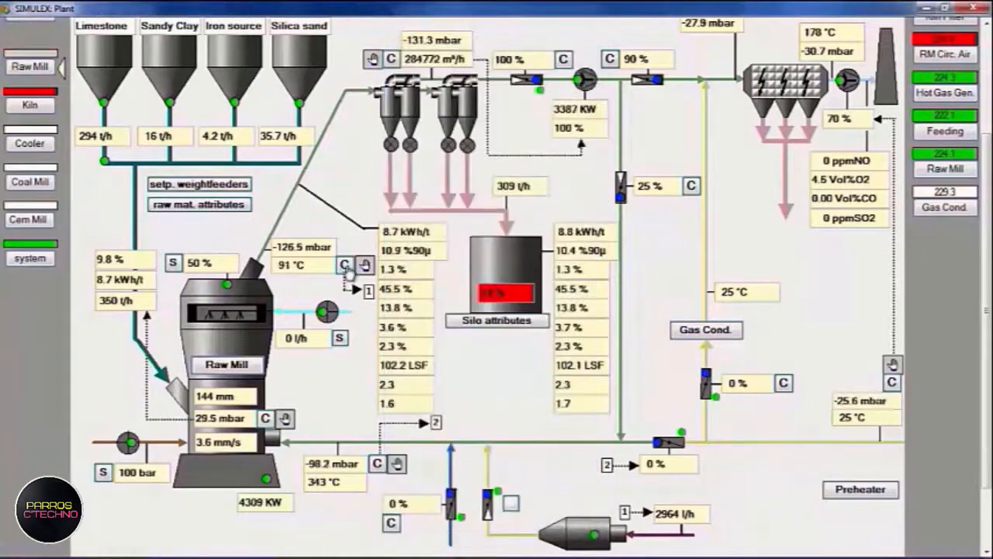
Reduce the manual output of gas temperature controller T224.14 a few more percent for additional hot gas and close the controller
click(344, 265)
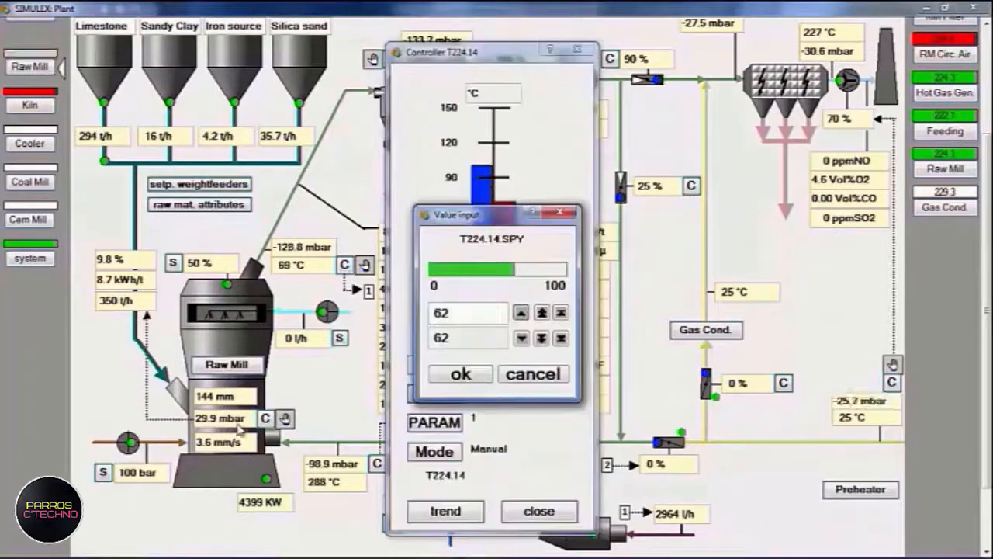
click(523, 340)
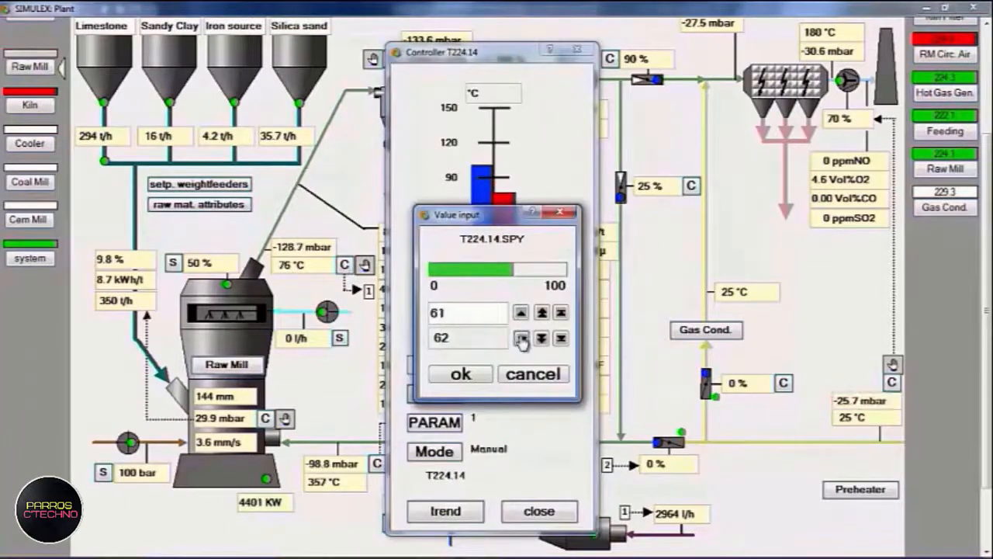
click(523, 340)
click(461, 374)
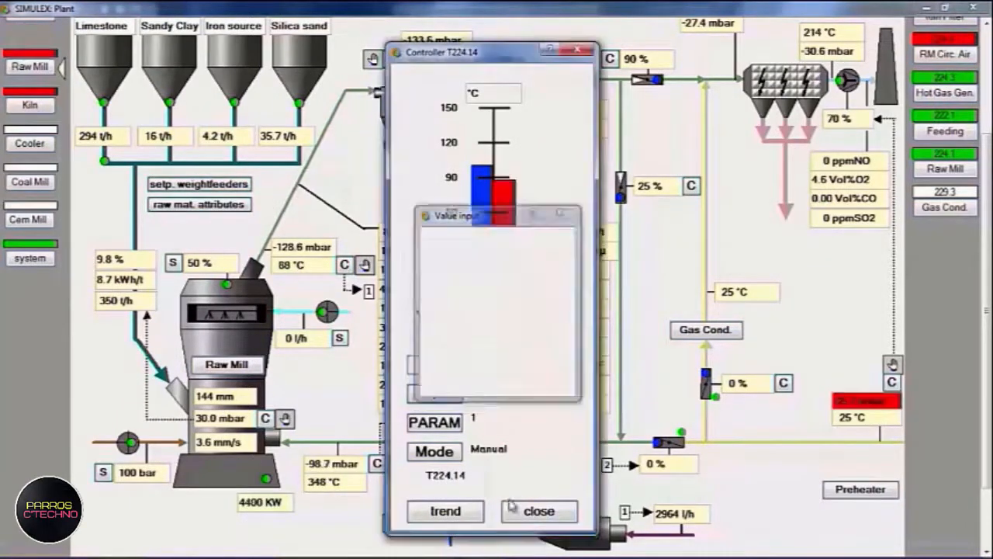
click(539, 511)
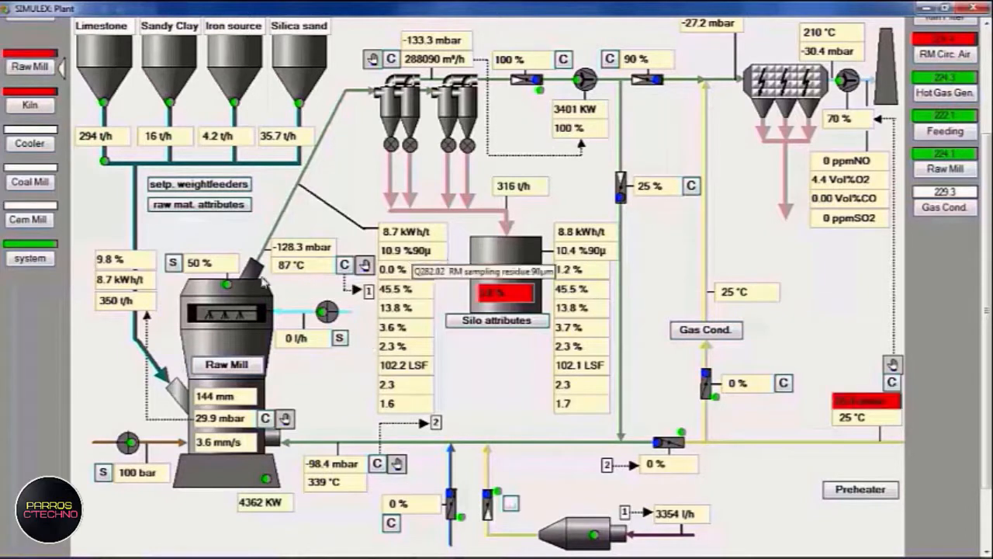
Lower the raw mill separator setpoint S224.01 to 40 %
click(172, 262)
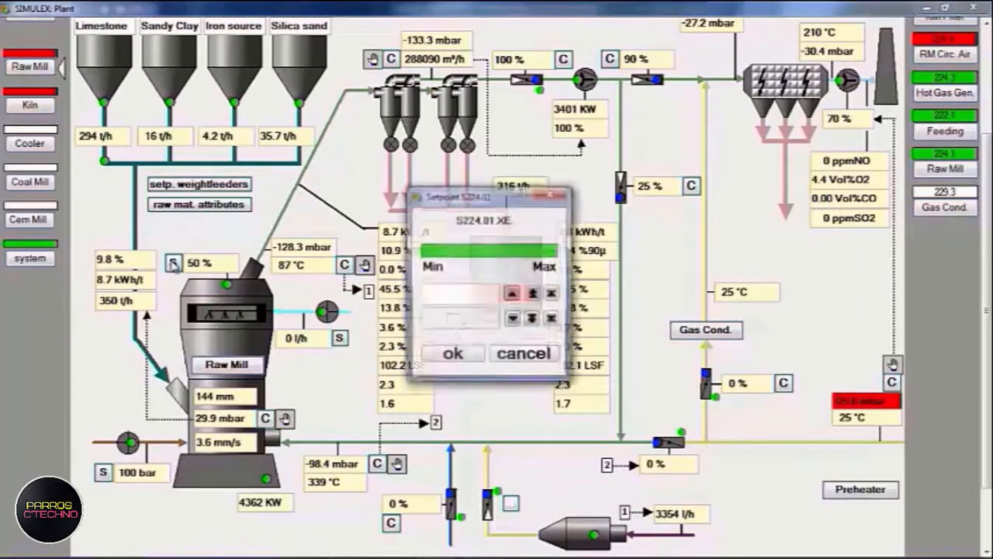
click(512, 320)
click(512, 321)
click(453, 355)
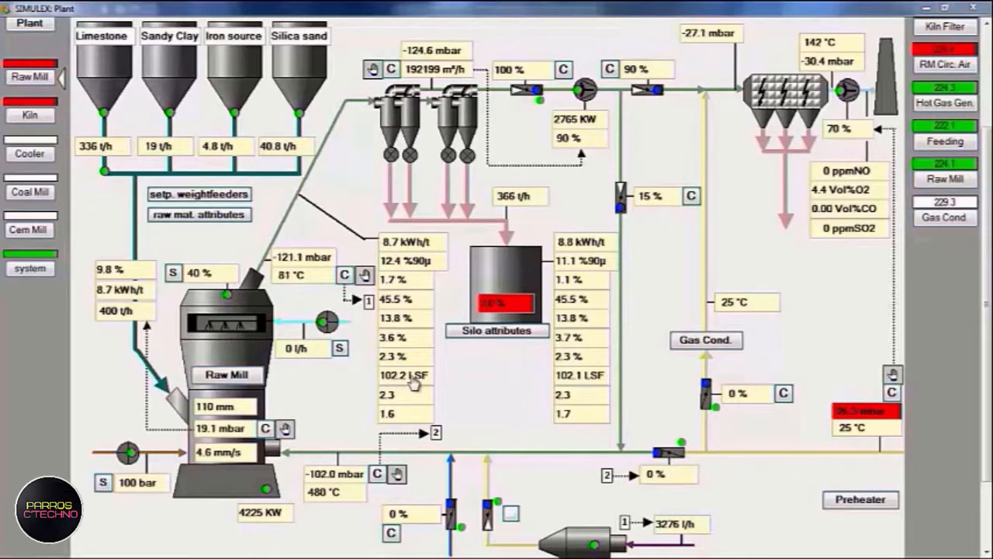
Set the Sandy Clay share in the weighfeeder material composition to 5.7 % and close the composition settings
click(203, 197)
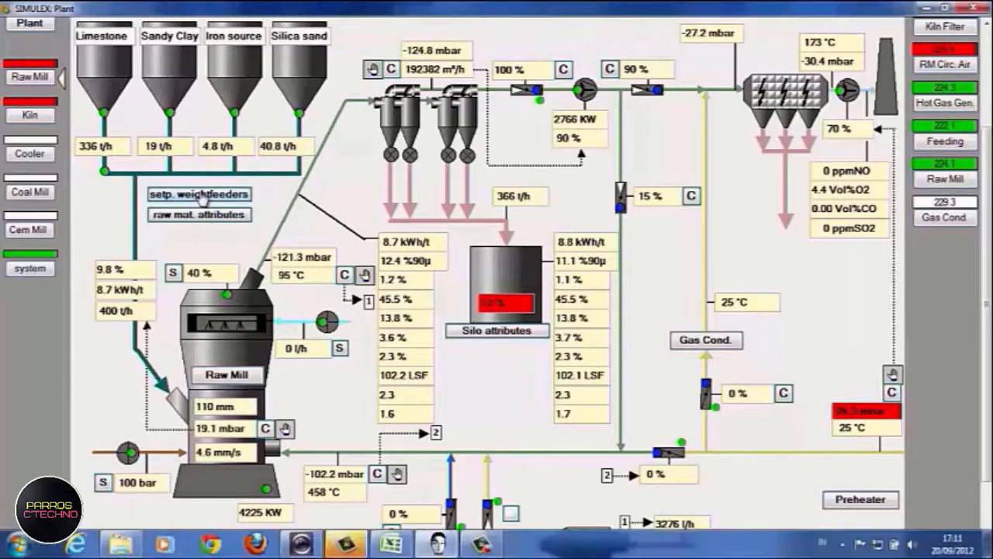
drag(504, 204, 522, 56)
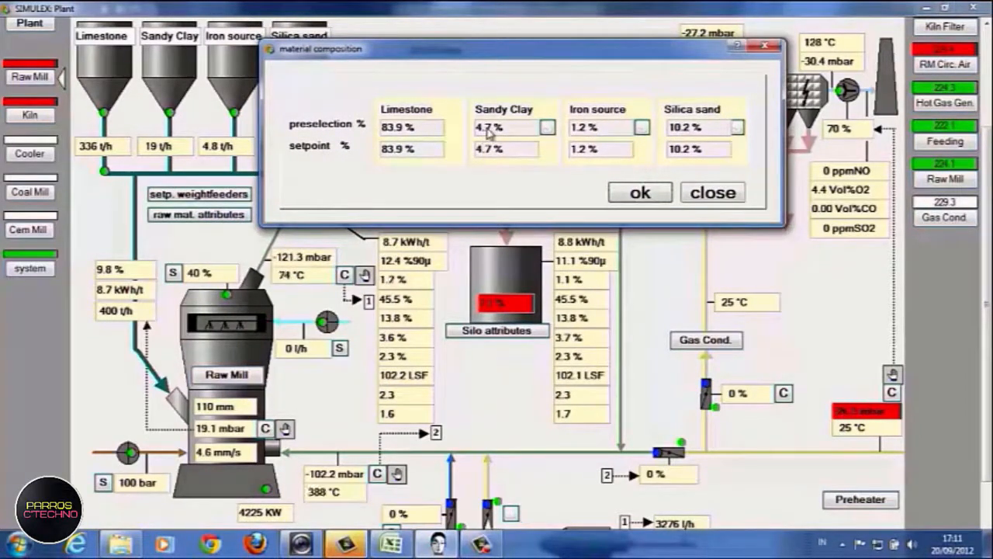
click(548, 127)
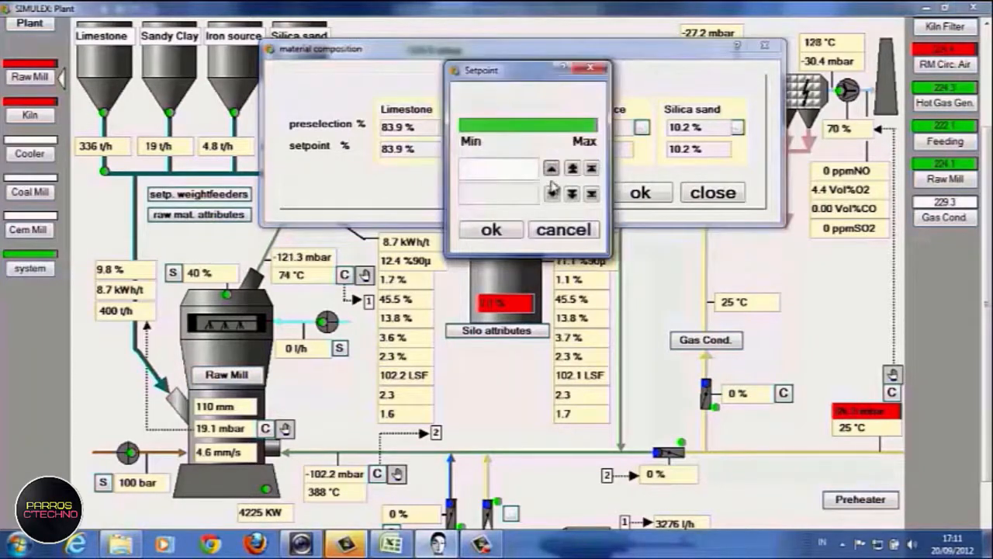
drag(523, 74, 568, 188)
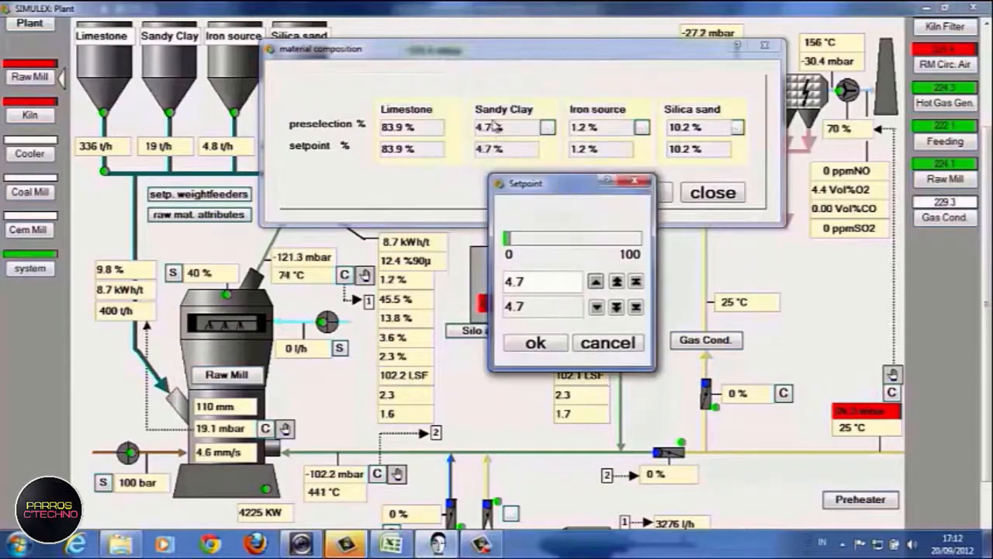
click(595, 283)
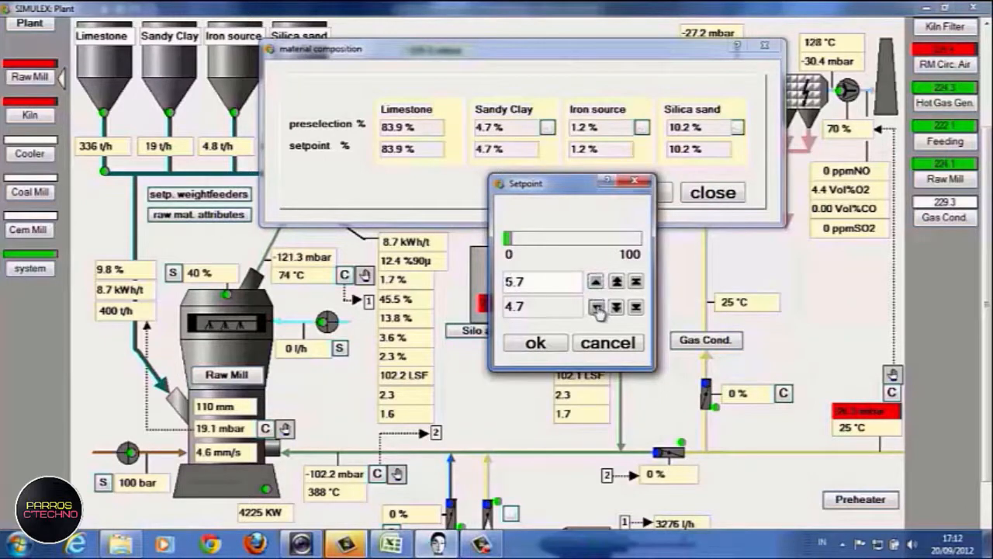
click(535, 342)
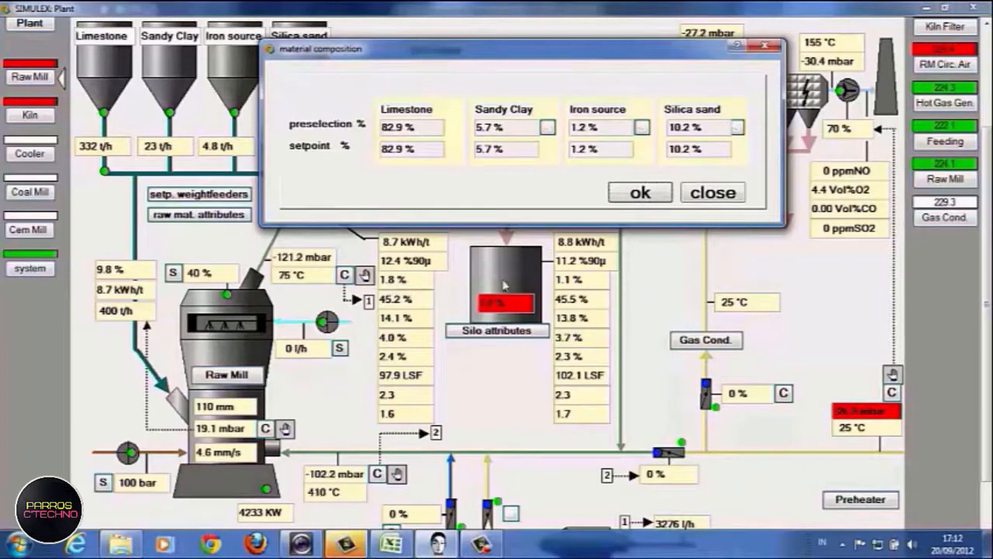
click(700, 192)
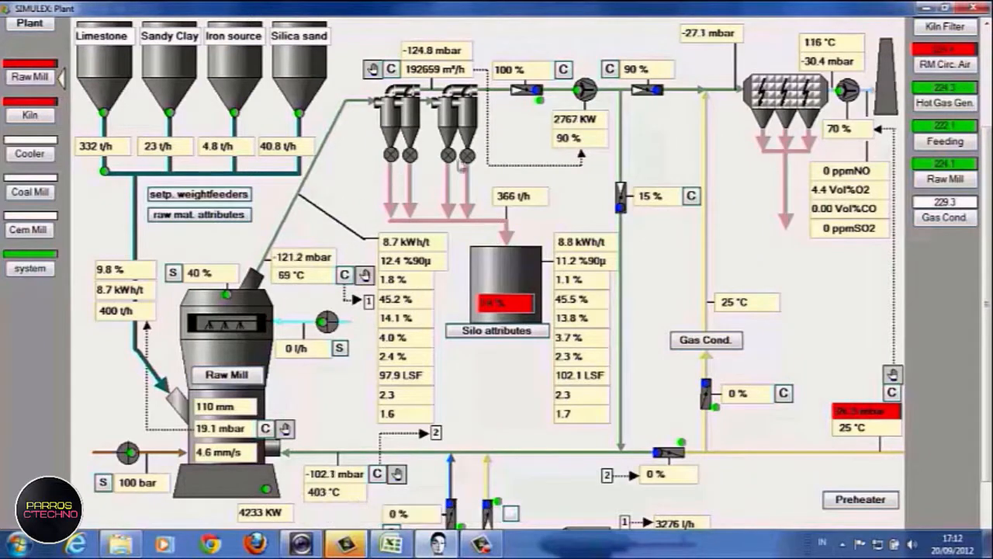
Raise the manual output of air volume controller F229.02 from its reduced level to 100 % and close it
click(393, 71)
click(541, 322)
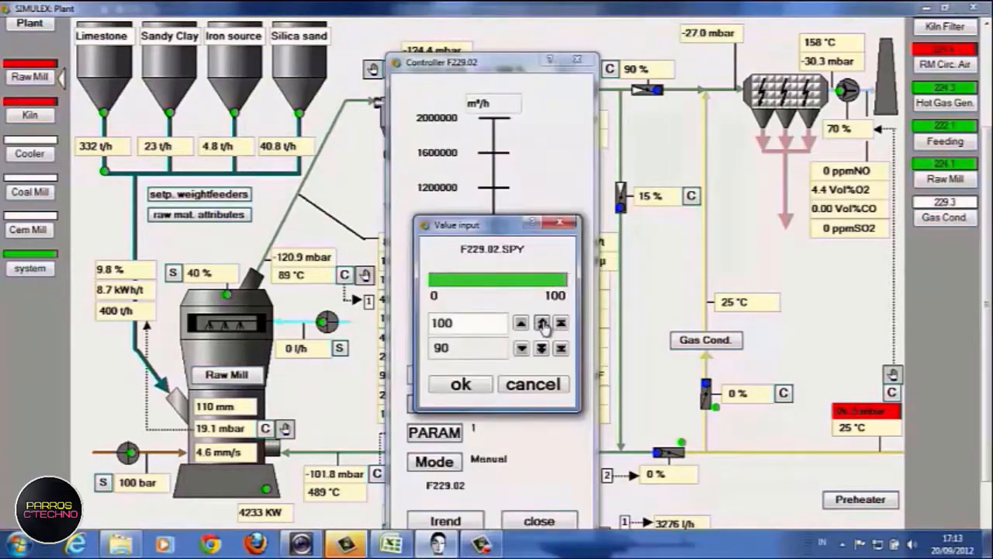
click(461, 385)
click(532, 520)
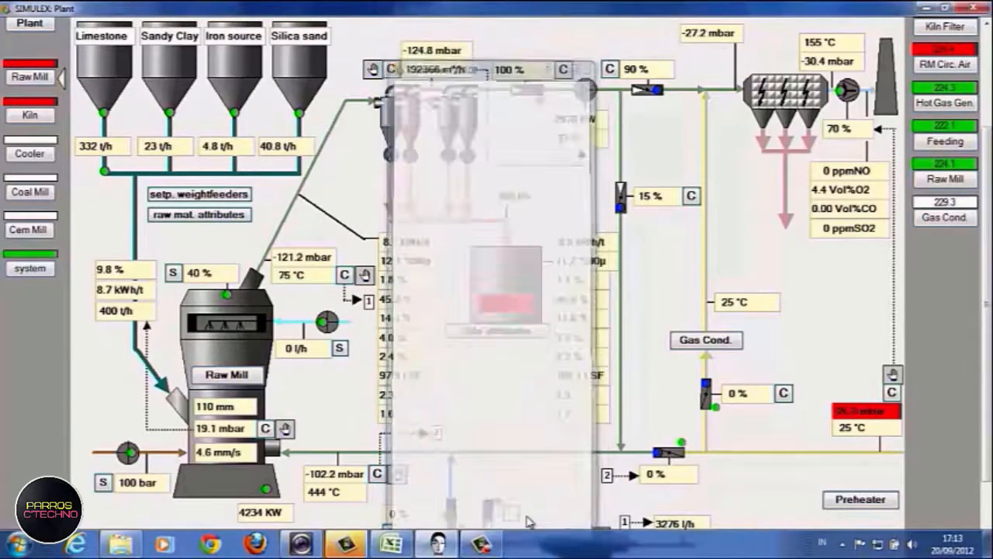
Reduce the raw mill feed to 390 t/h through the manual output of controller P224.04
scroll(446, 318, down, 2)
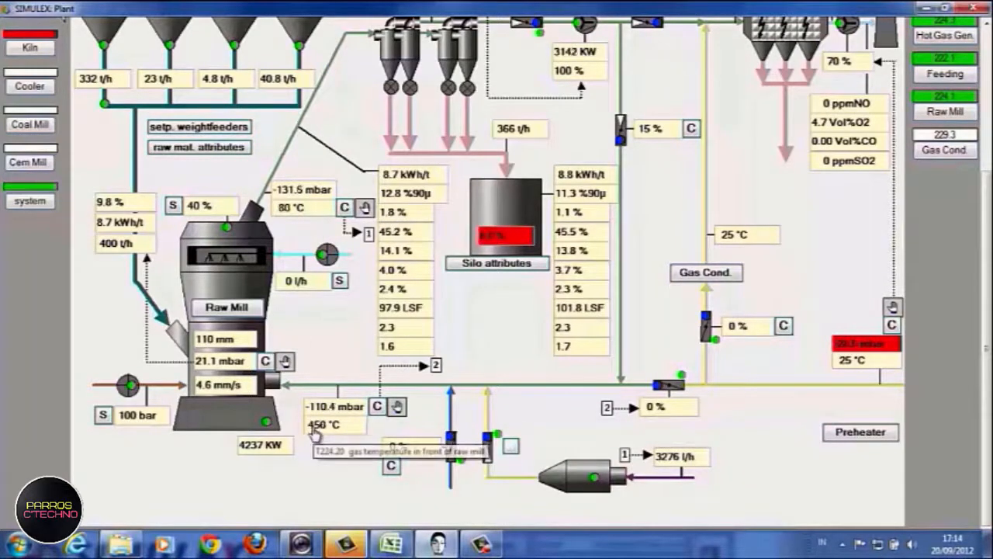
click(215, 364)
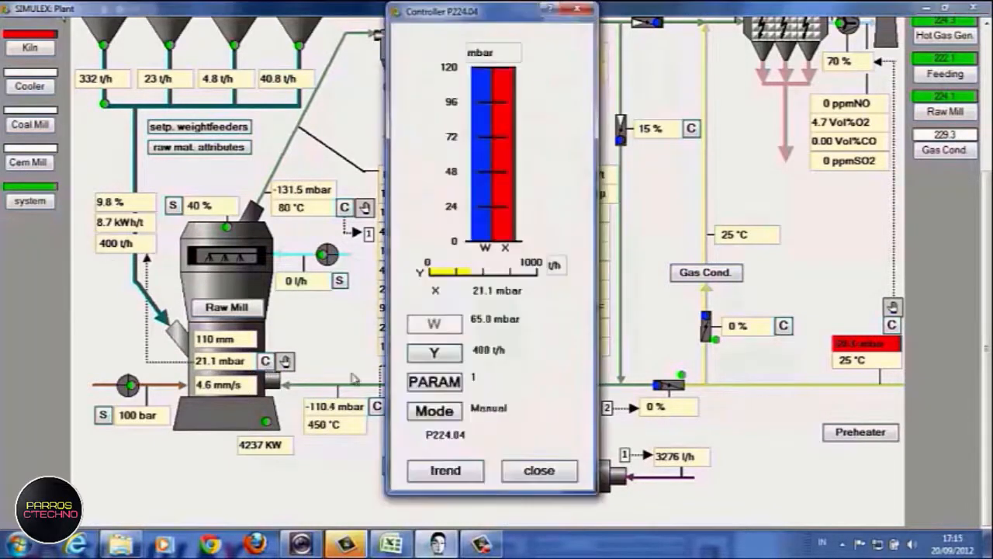
click(445, 354)
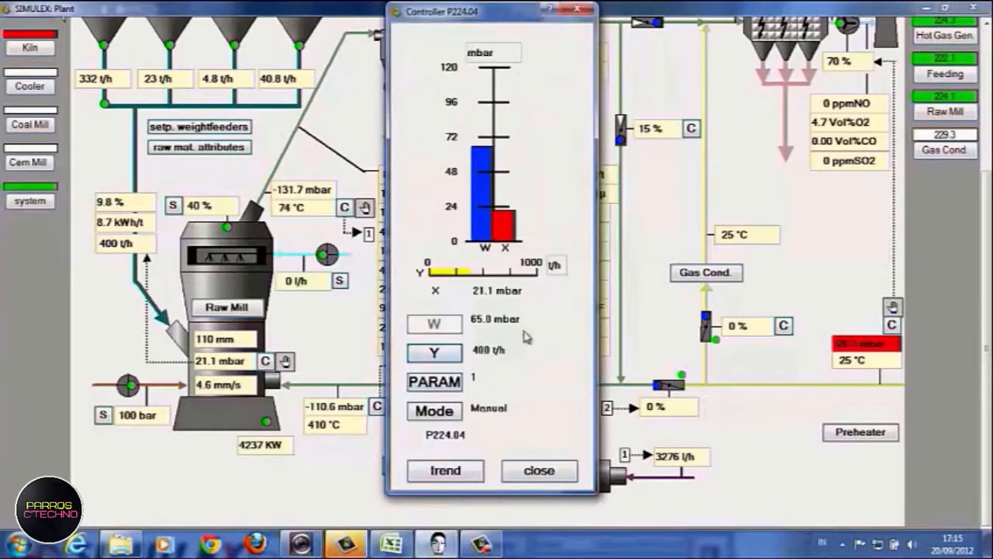
click(541, 298)
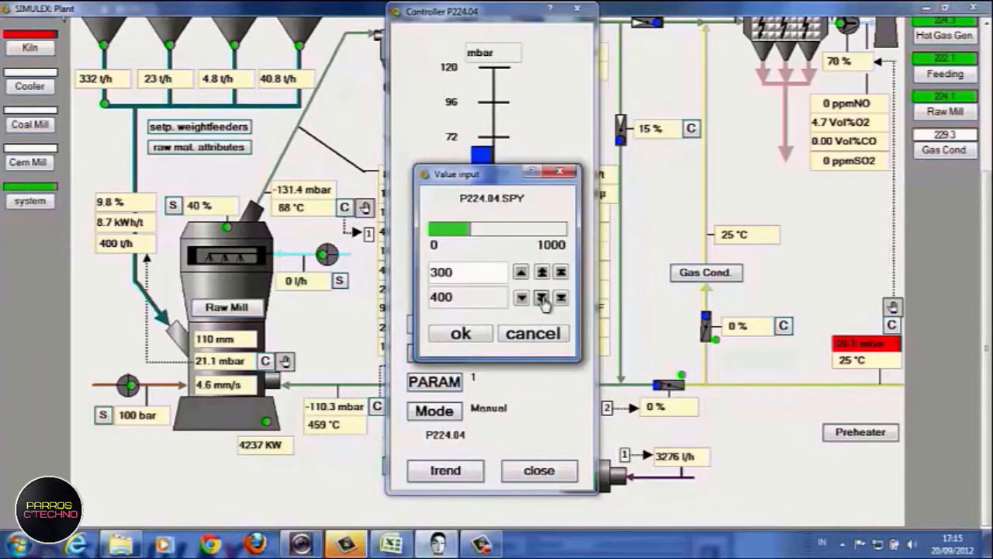
click(543, 271)
click(520, 297)
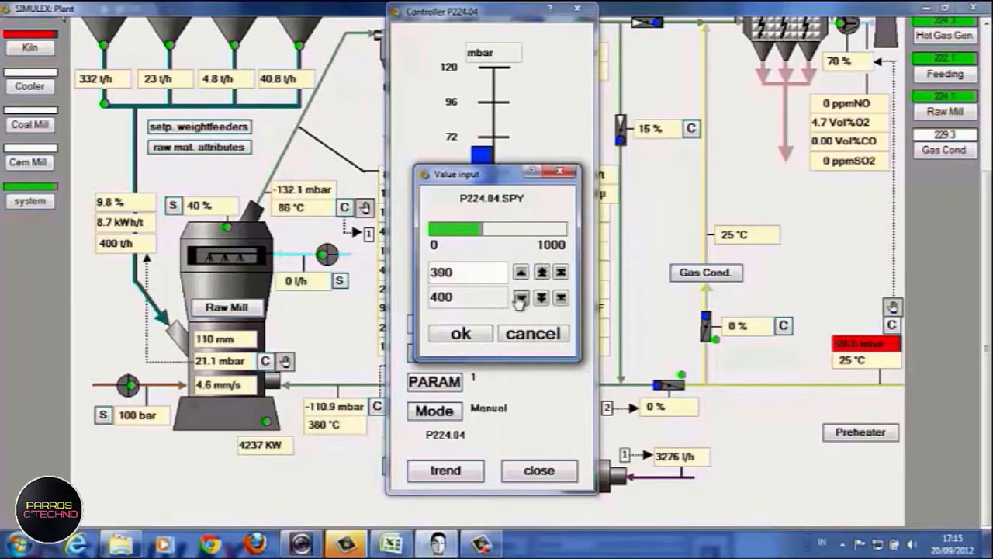
click(458, 333)
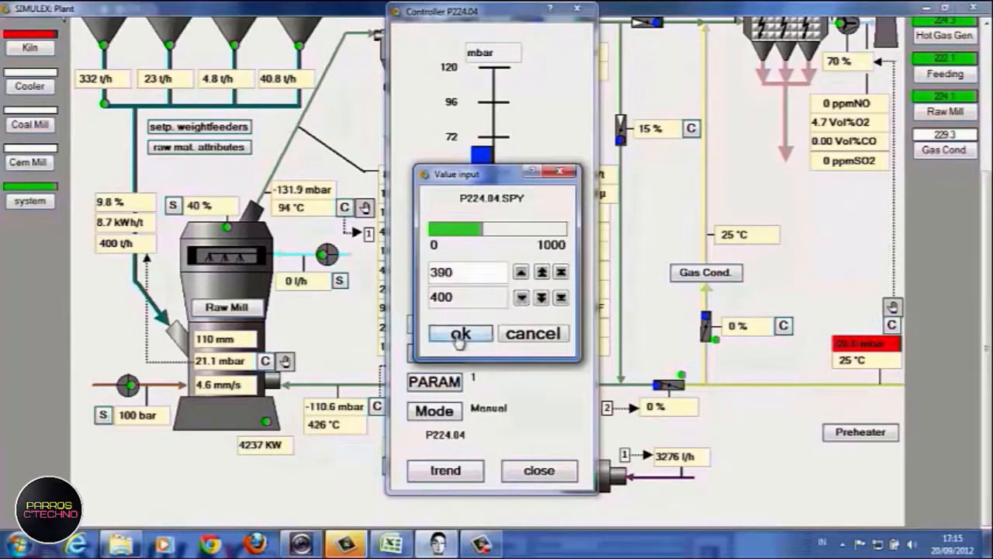
Reduce the raw mill feed to 380 t/h through the manual output of controller P224.04 and close the controller
click(541, 473)
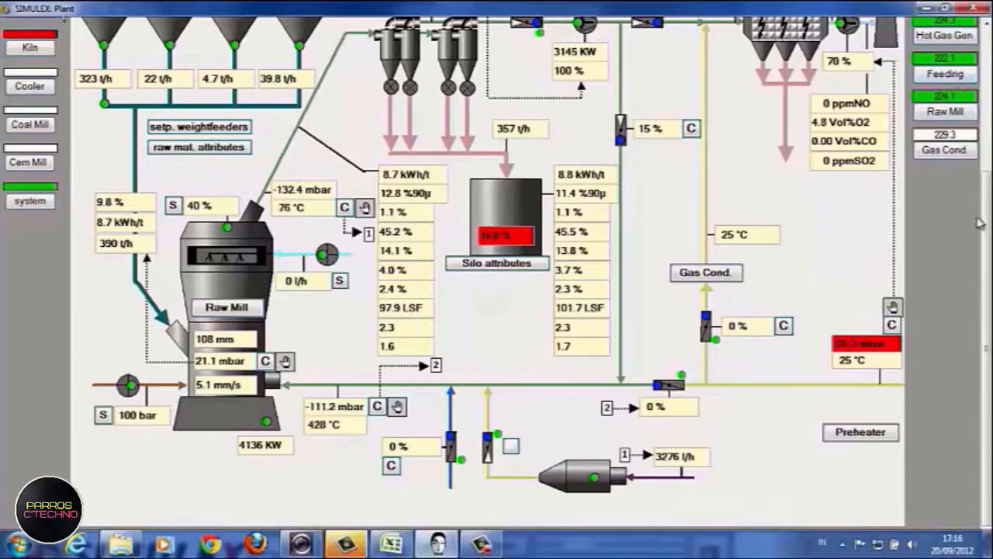
scroll(980, 223, up, 3)
scroll(496, 280, down, 1)
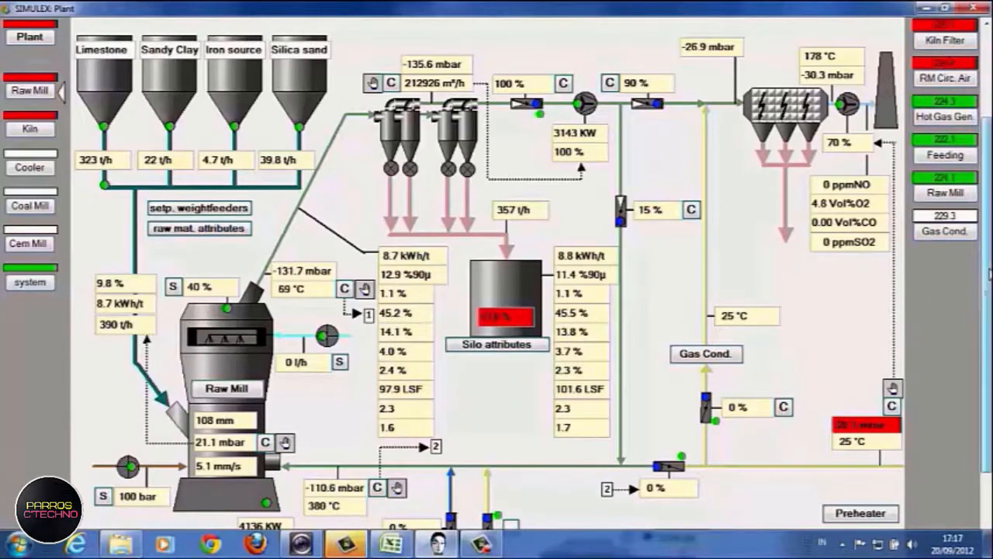
scroll(989, 273, down, 1)
click(265, 395)
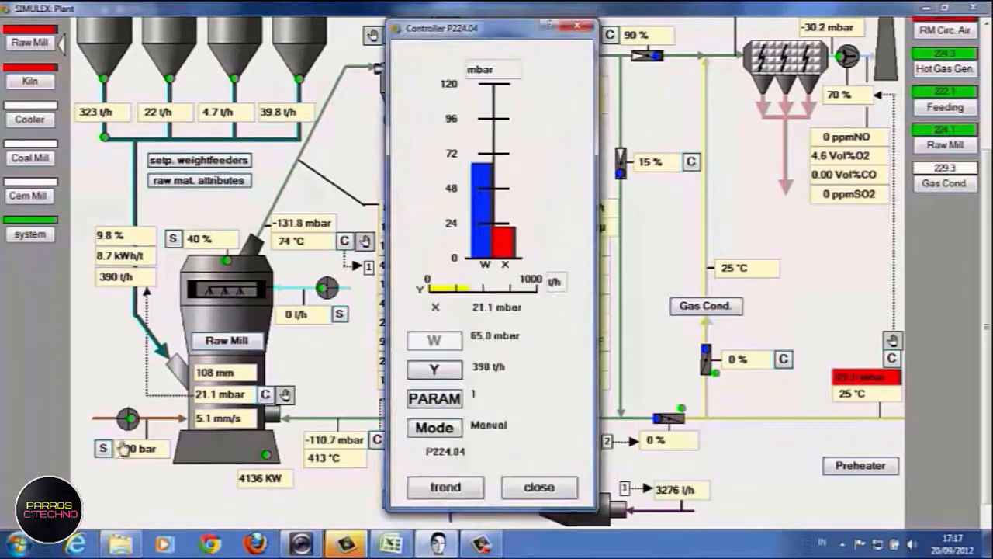
click(434, 370)
click(521, 313)
click(461, 350)
click(538, 487)
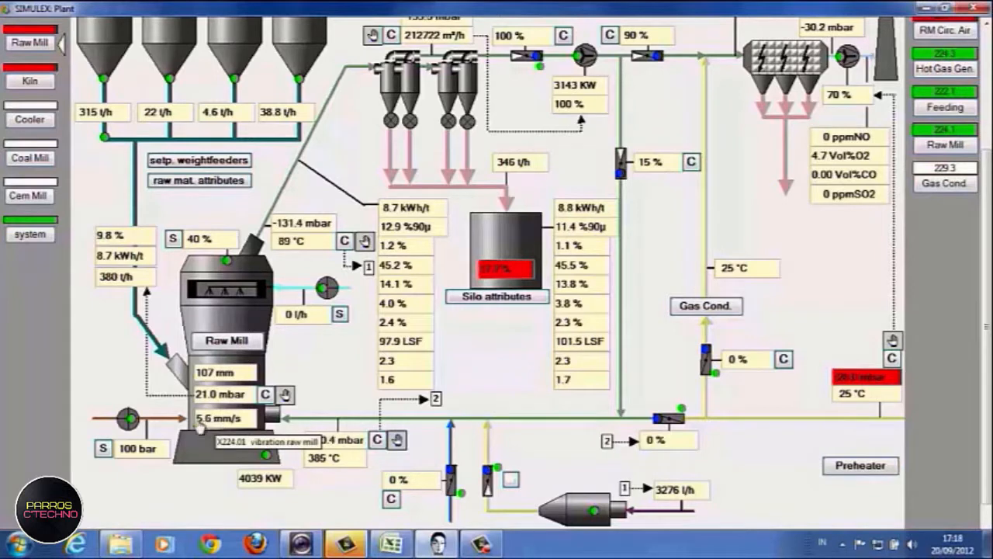
Lower the raw mill grinding pressure setpoint to 90 bar
click(103, 449)
click(533, 294)
click(468, 339)
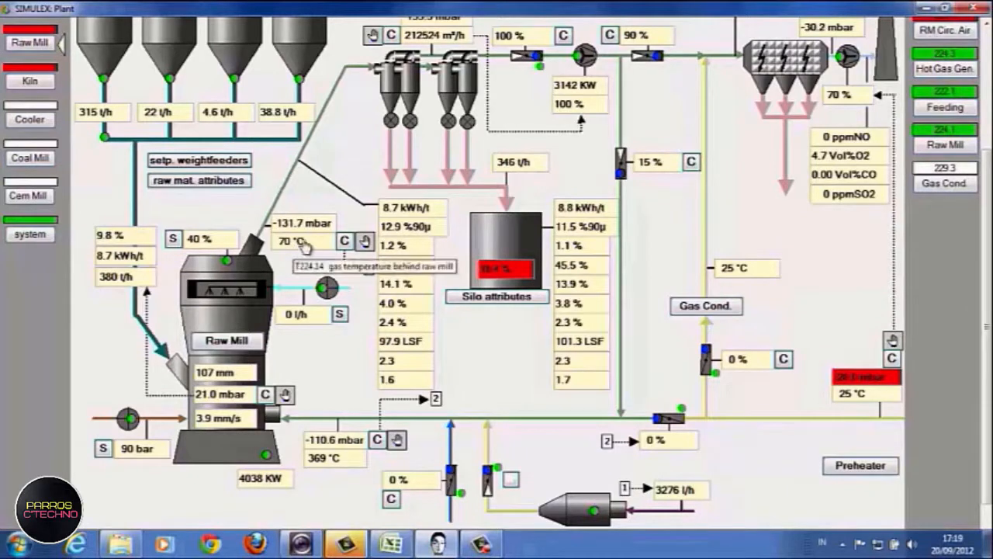
Set the manual output of gas temperature controller T224.14 behind the raw mill to 57 % and close it
click(345, 241)
click(521, 313)
click(461, 351)
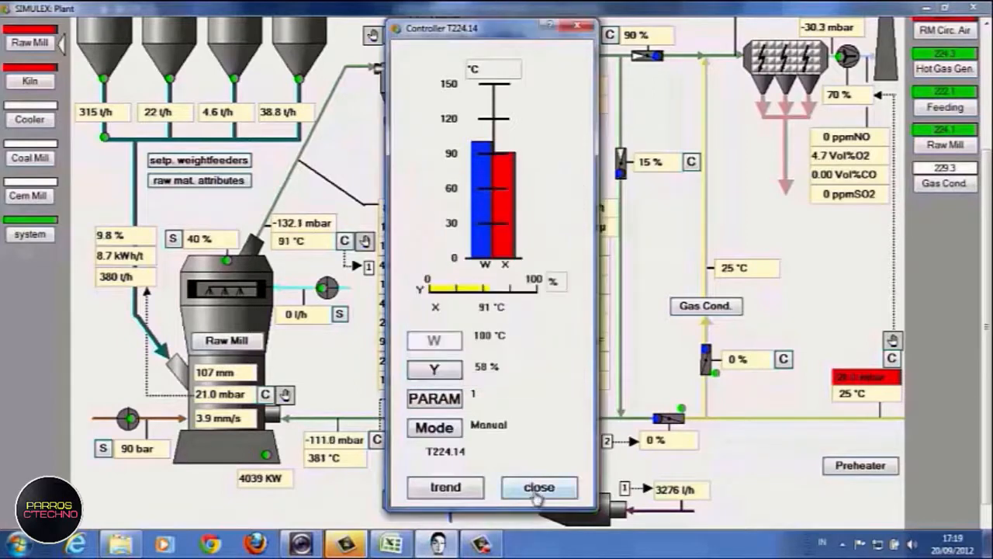
click(533, 487)
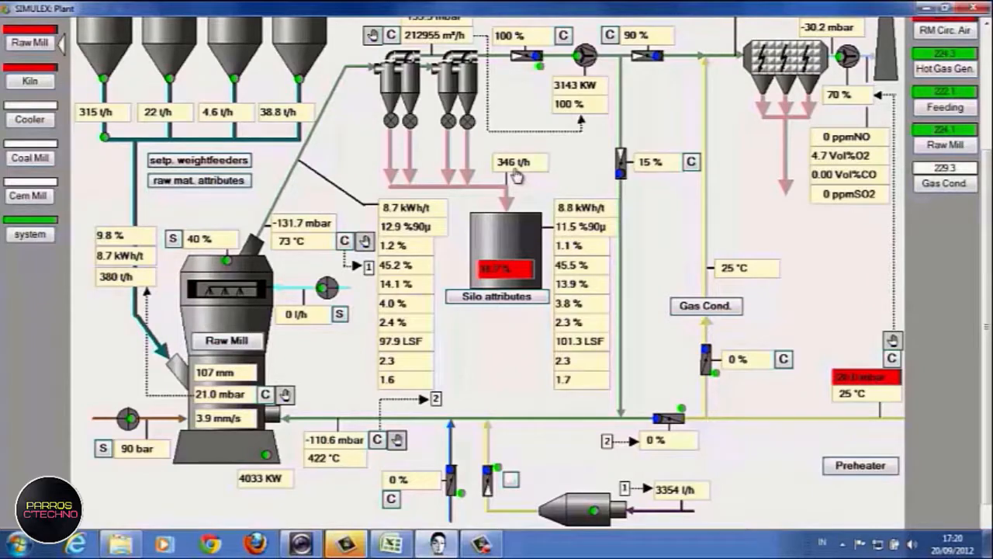
Lower the manual output of gas temperature controller T224.14 further to 56 % and close the controller
scroll(288, 278, up, 1)
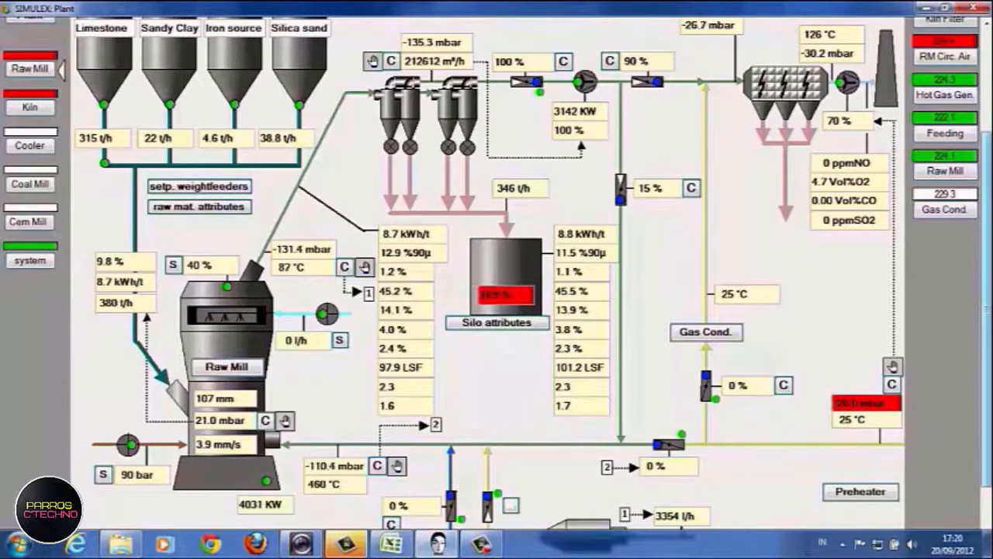
scroll(392, 276, down, 1)
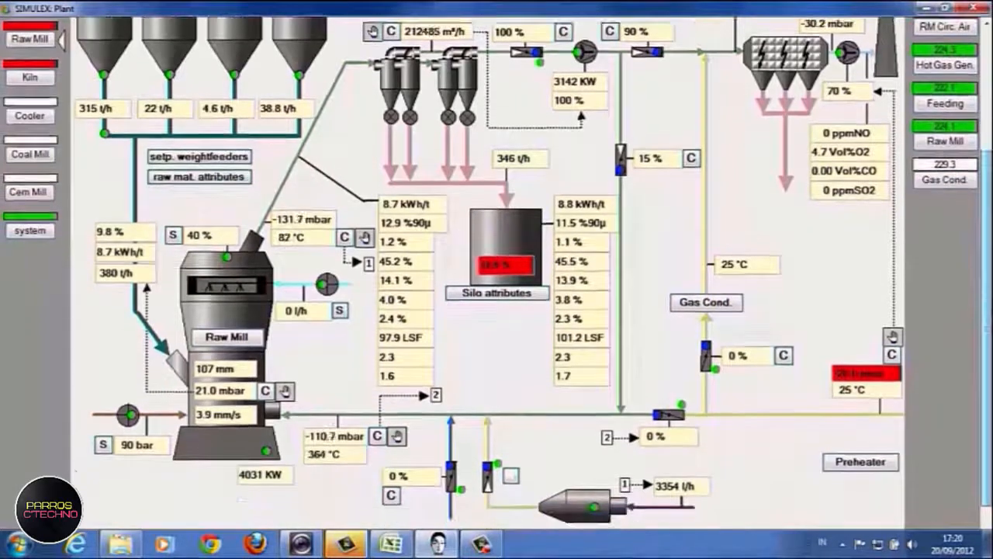
click(345, 237)
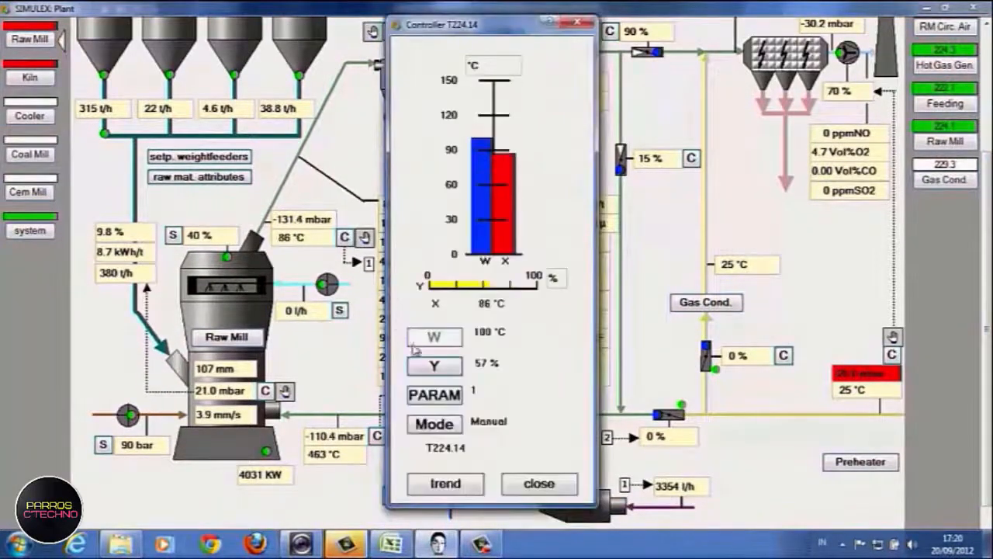
click(435, 367)
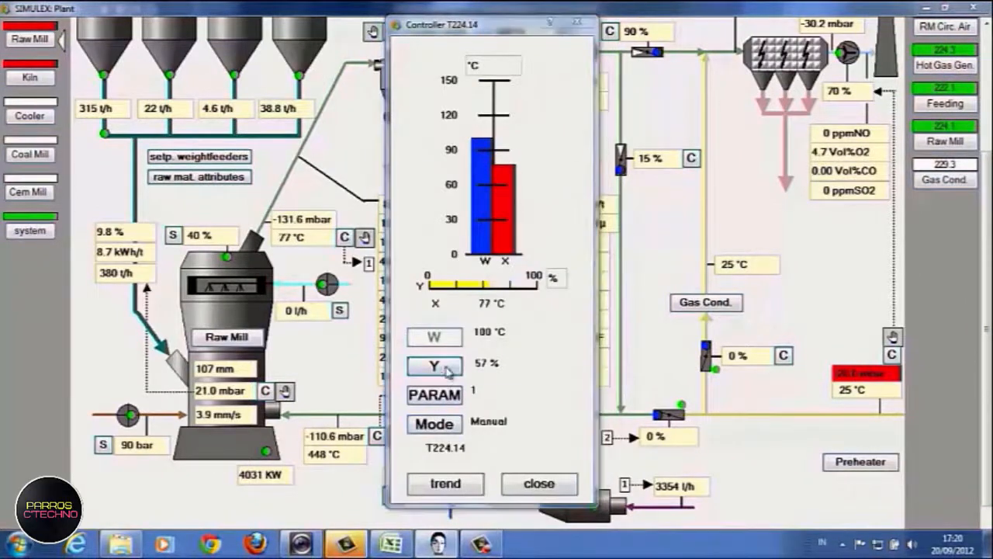
click(522, 311)
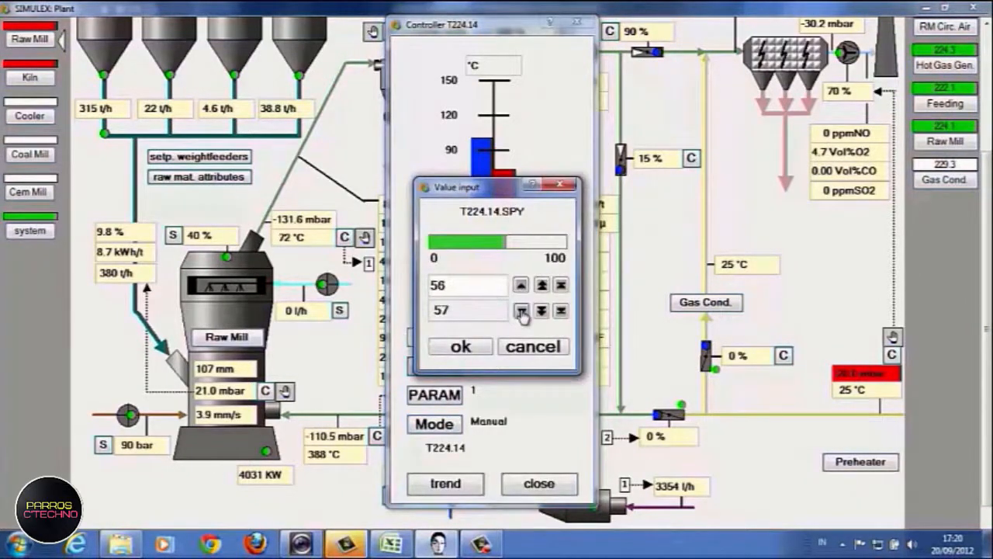
click(461, 347)
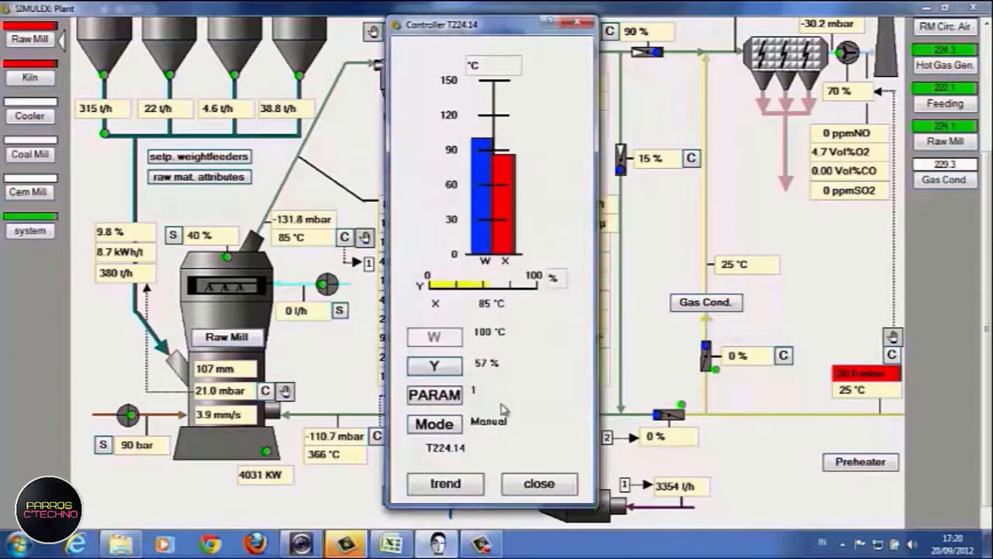
click(537, 484)
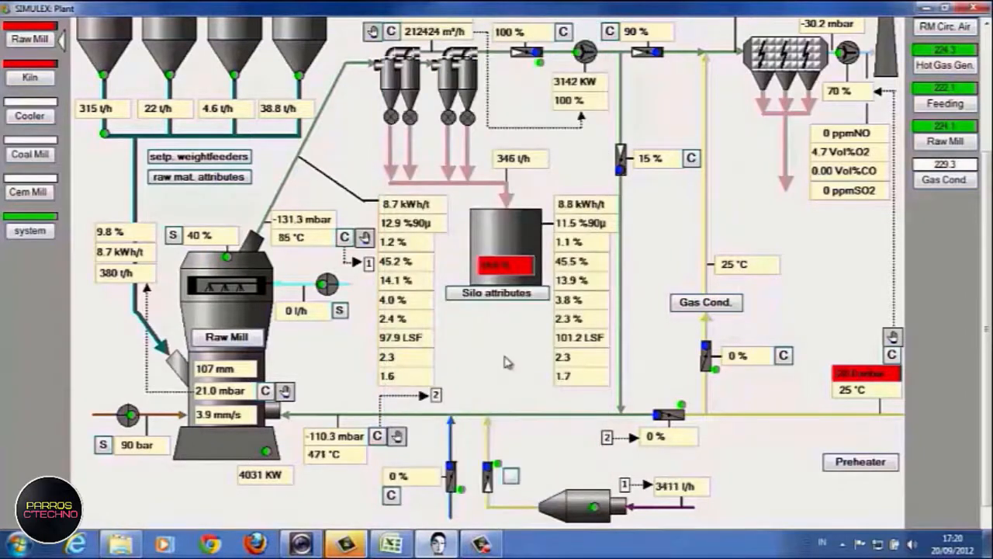
scroll(505, 361, up, 1)
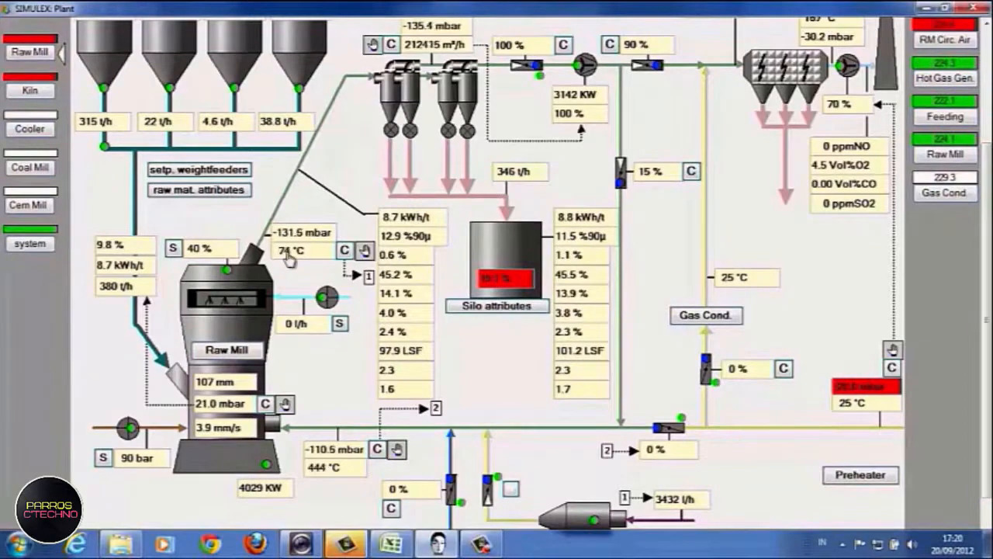
scroll(490, 266, up, 1)
drag(987, 310, 987, 340)
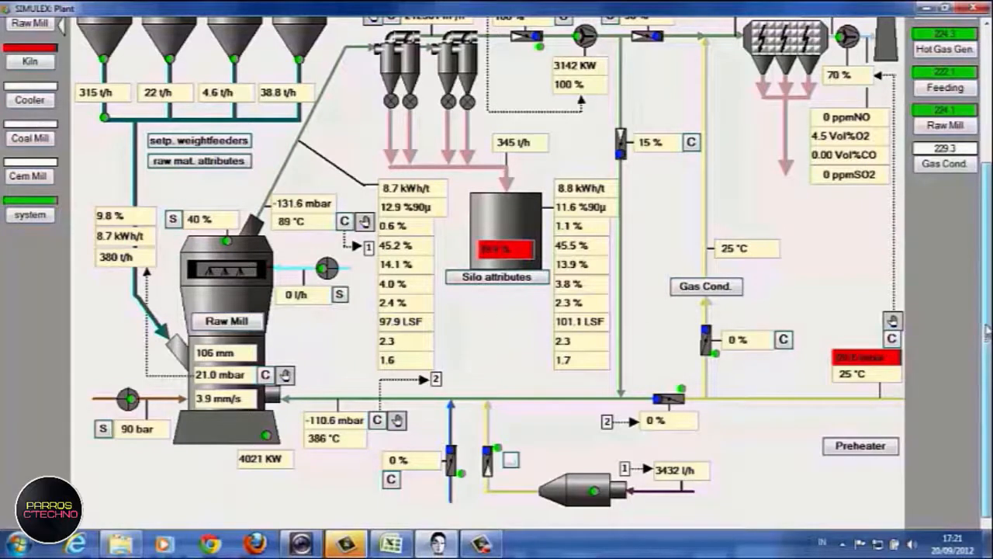
scroll(987, 329, up, 2)
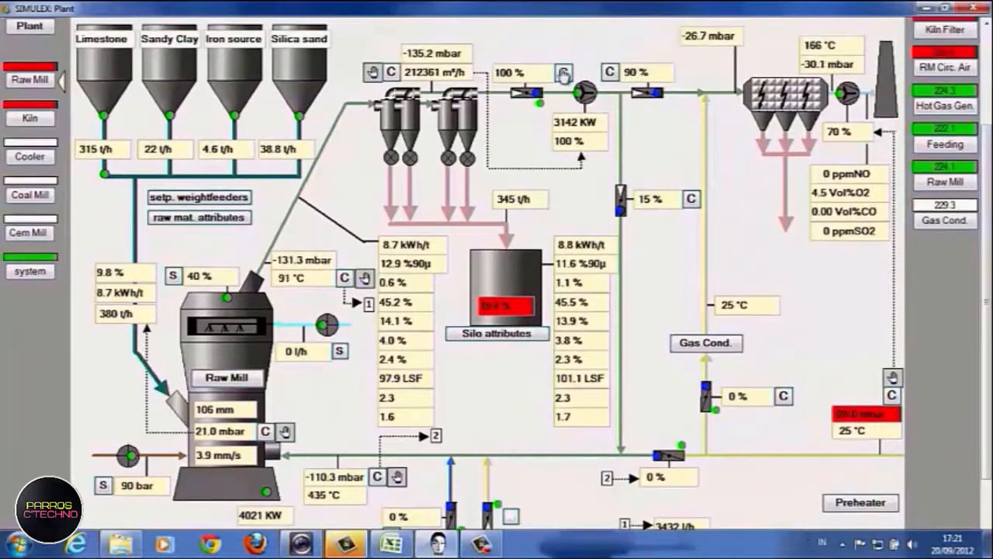
scroll(987, 194, down, 2)
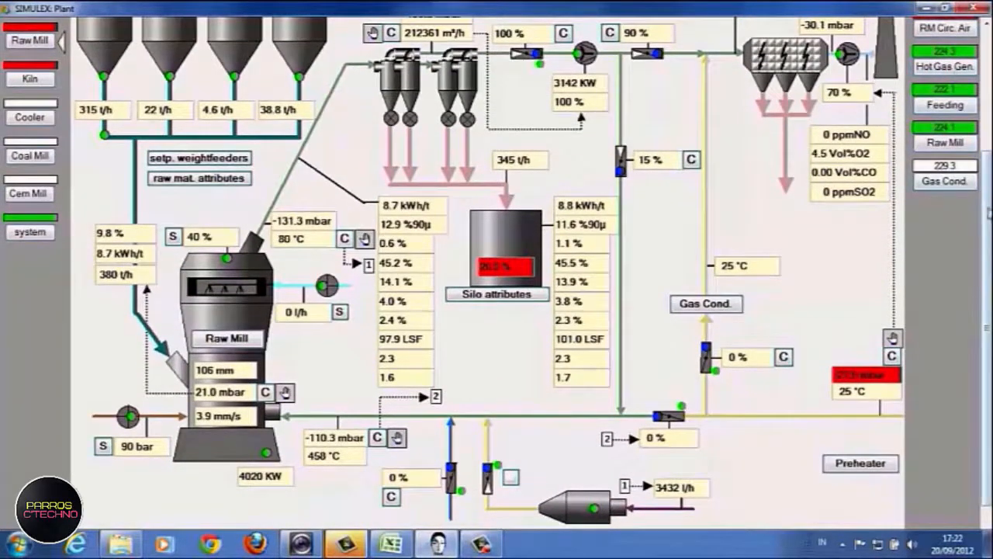
scroll(982, 194, up, 2)
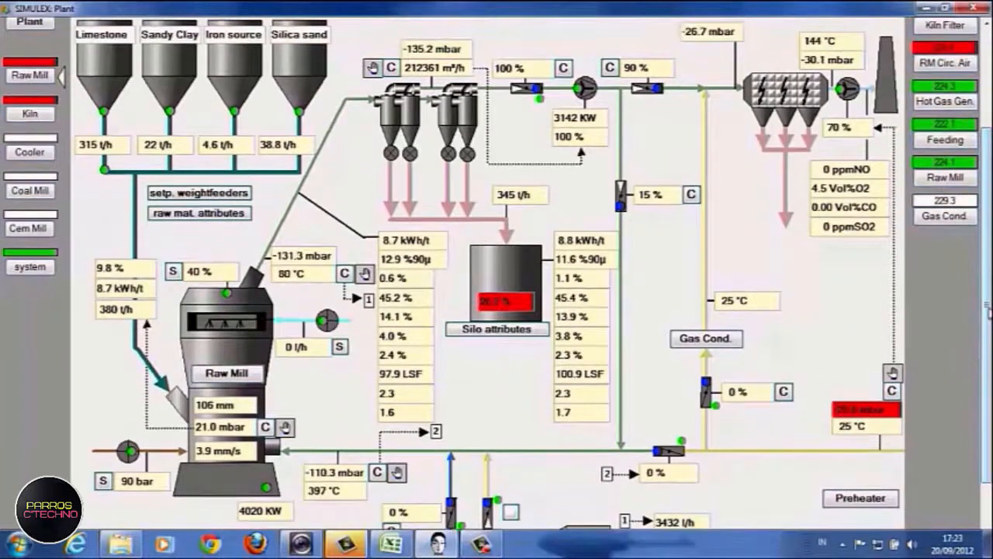